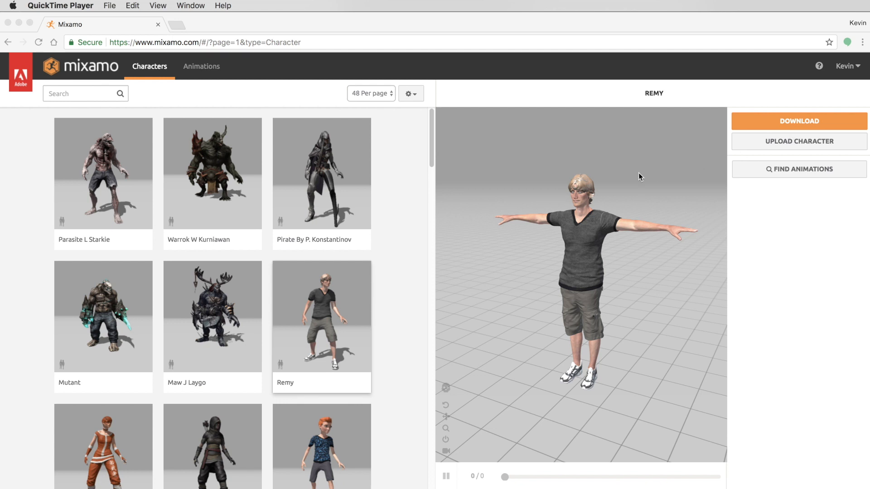
Search the Mixamo characters for "remy" and download the Remy character in FBX format with a T-pose.
{"action": "left_click", "coordinate": [76, 96]}
{"action": "left_click", "coordinate": [71, 90]}
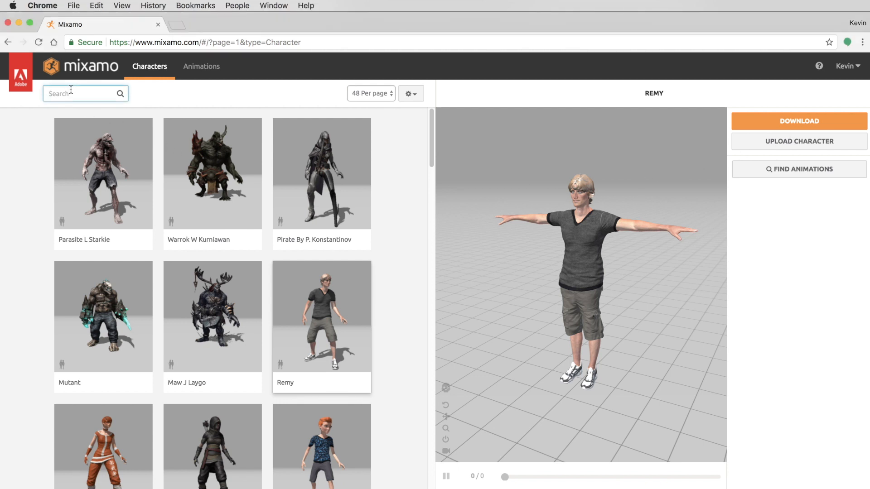
{"action": "type", "text": "remy"}
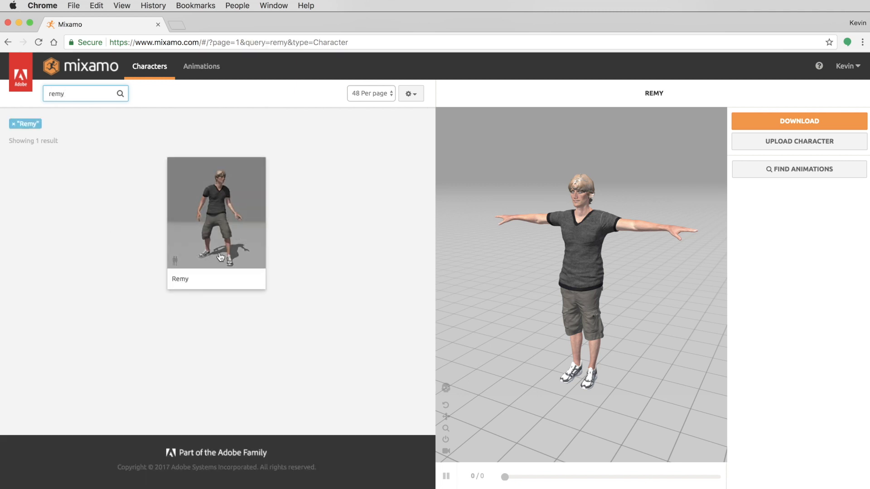
{"action": "left_click", "coordinate": [820, 123]}
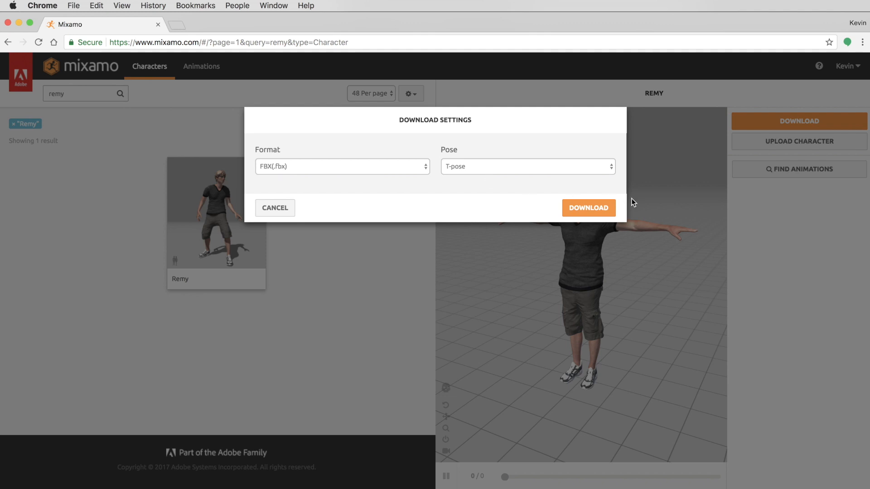
{"action": "left_click", "coordinate": [590, 208]}
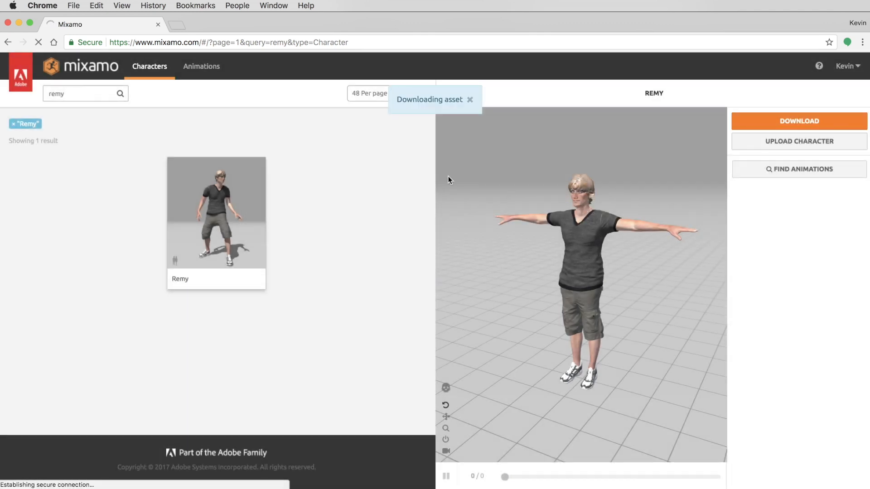
Search for "marker man", load the Passive Marker Man character, and download it in FBX format with a T-pose.
{"action": "double_click", "coordinate": [85, 93]}
{"action": "type", "text": "manmarker"}
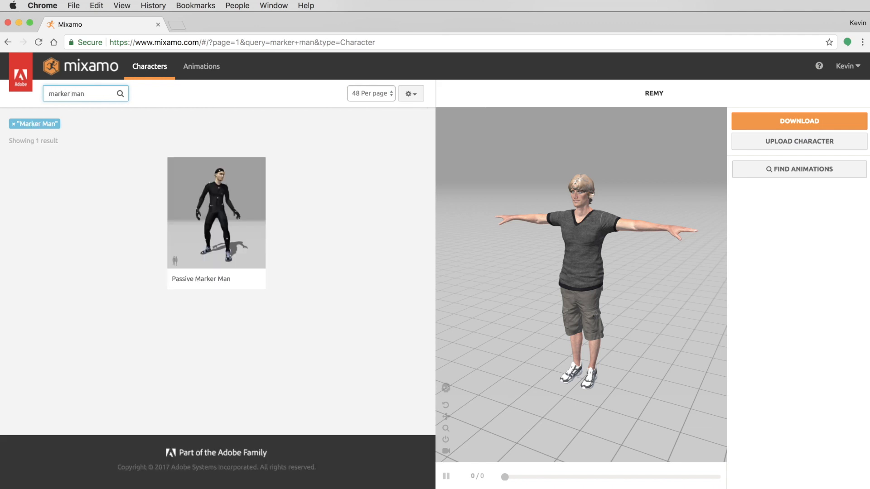
{"action": "left_click", "coordinate": [215, 220]}
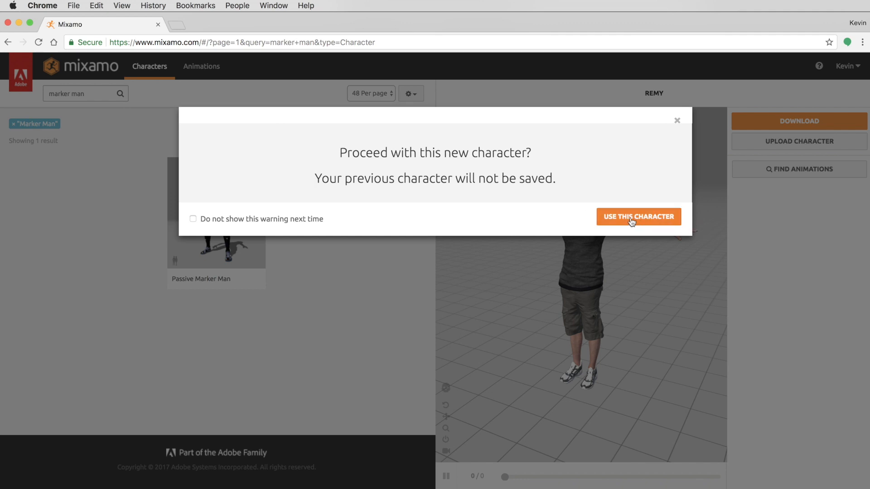
{"action": "left_click", "coordinate": [652, 222]}
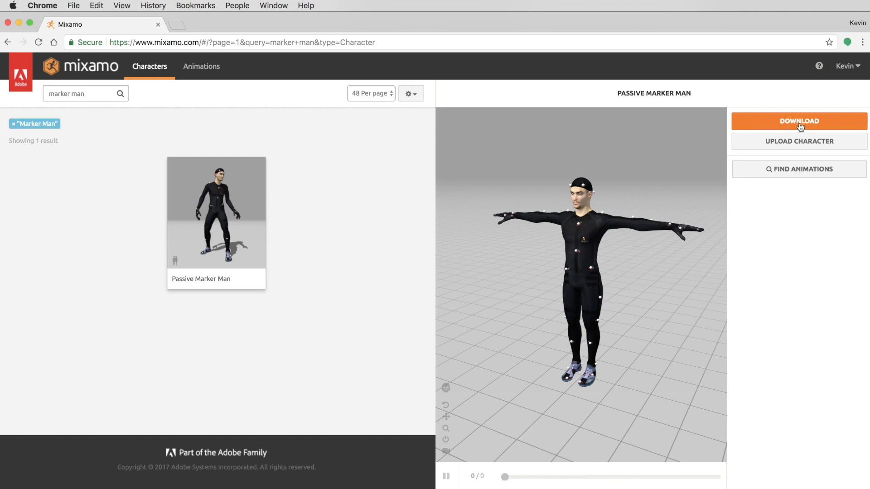
{"action": "left_click", "coordinate": [798, 125]}
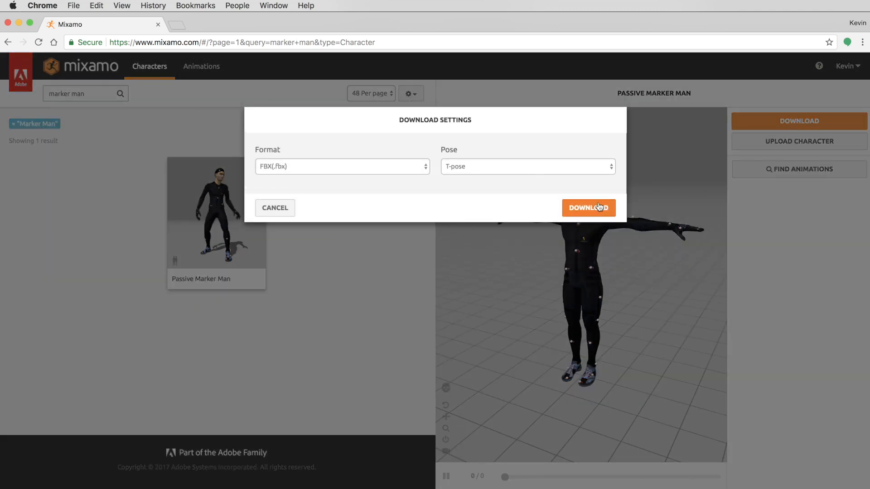
{"action": "left_click", "coordinate": [578, 209]}
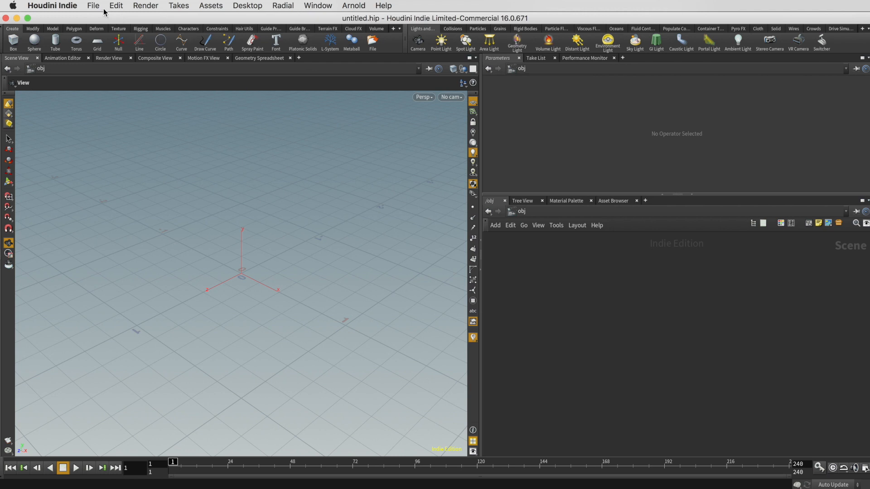
Switch to Houdini and merge remy.fbx from the Downloads folder into the scene as a Filmbox FBX import.
{"action": "left_click", "coordinate": [95, 6]}
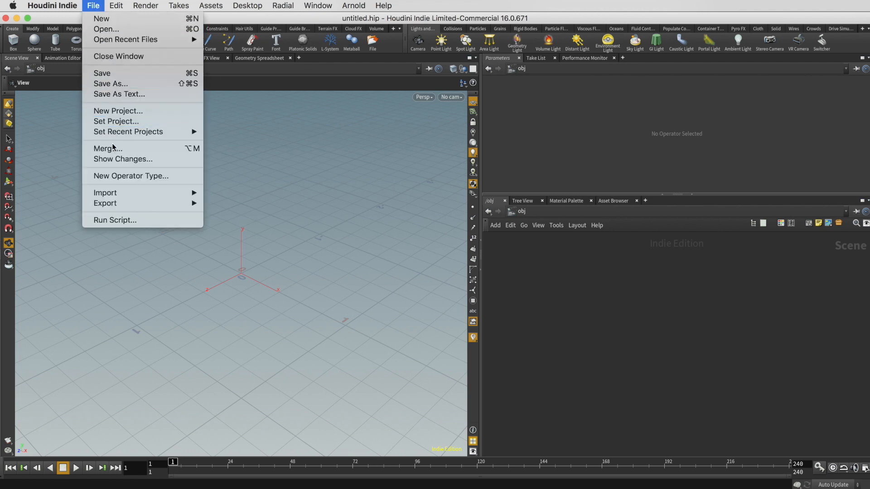
{"action": "mouse_move", "coordinate": [146, 193]}
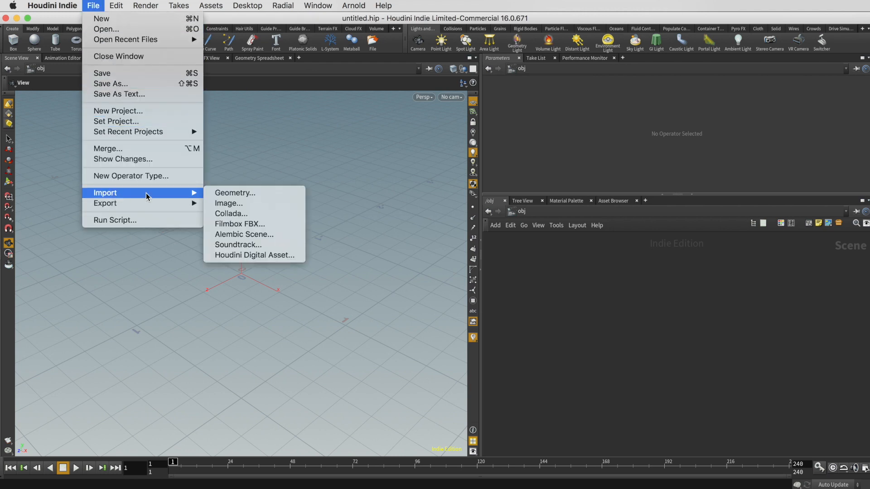
{"action": "left_click", "coordinate": [237, 225]}
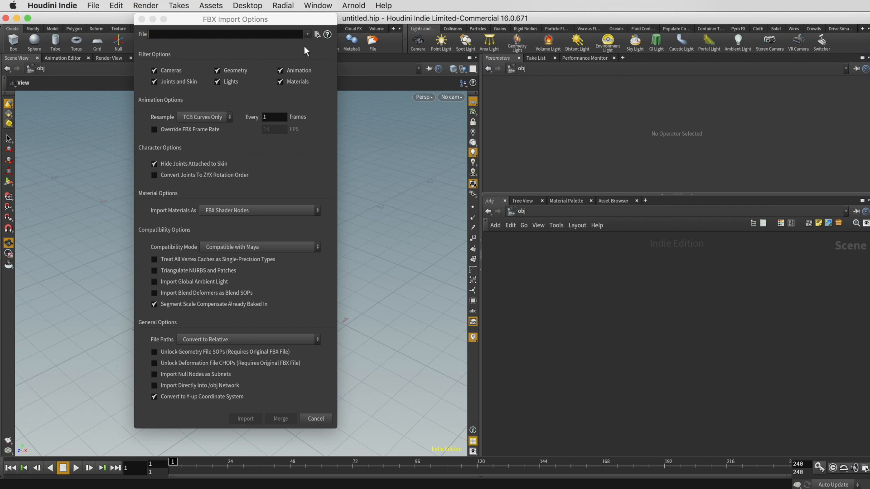
{"action": "left_click", "coordinate": [317, 34]}
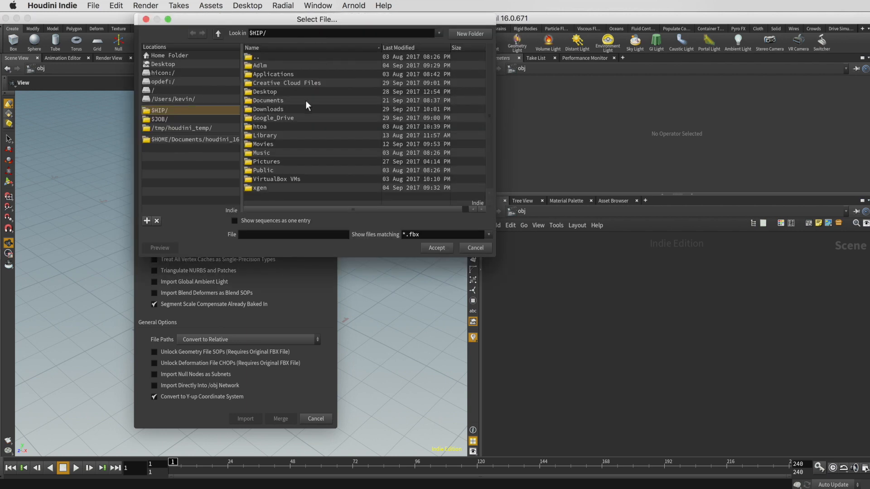
{"action": "double_click", "coordinate": [283, 109]}
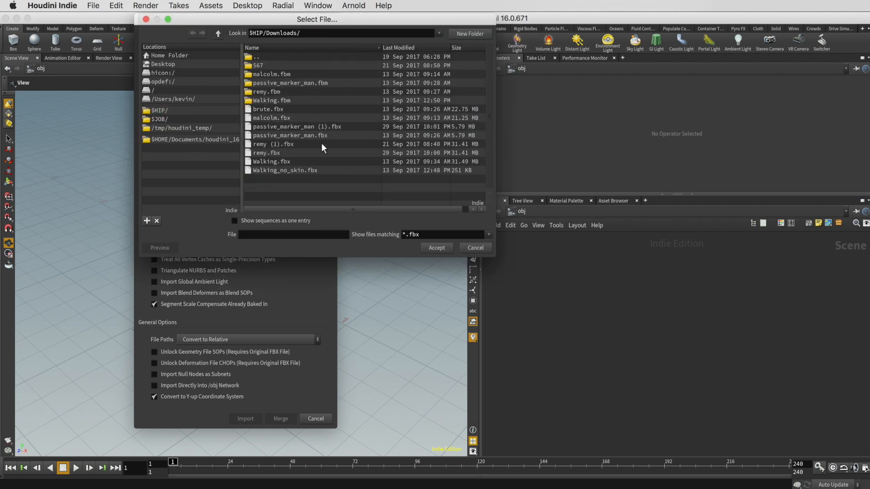
{"action": "left_click", "coordinate": [270, 153]}
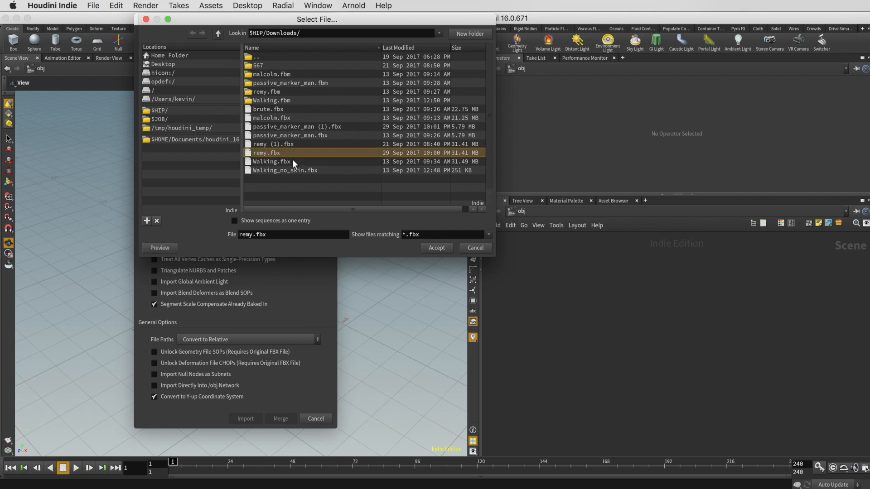
{"action": "left_click", "coordinate": [437, 248]}
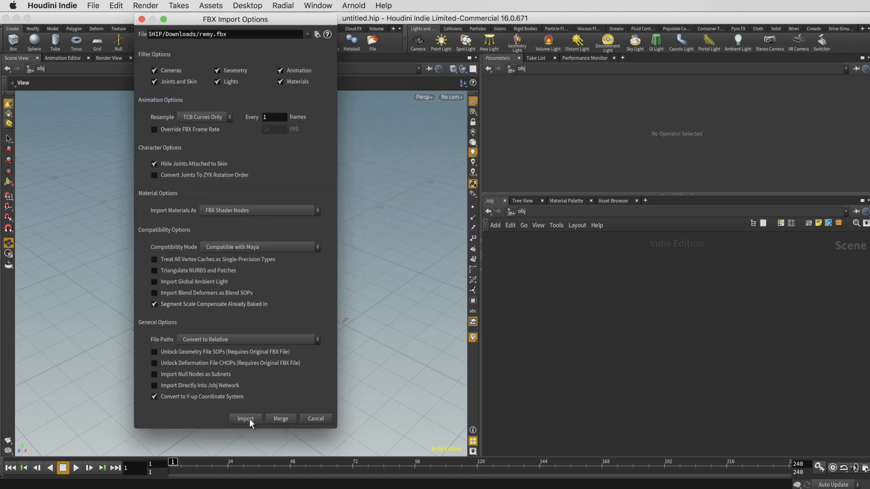
{"action": "left_click", "coordinate": [281, 418]}
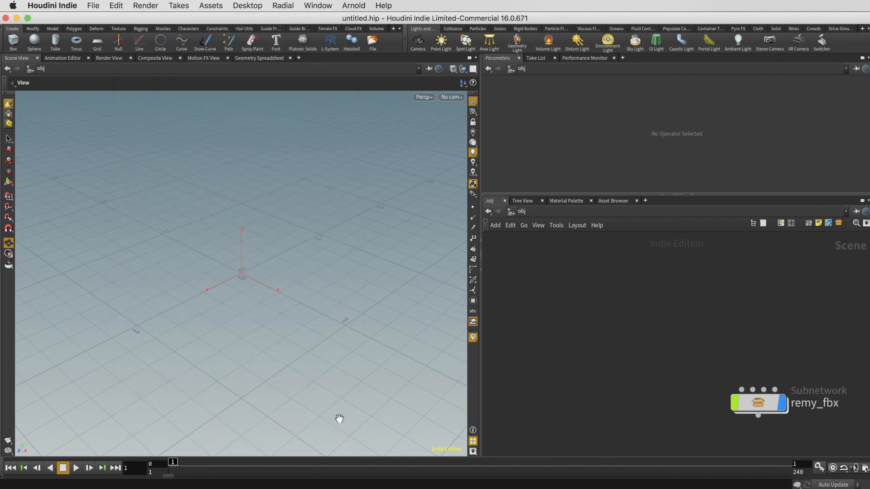
Set the uniform scale of the remy_fbx subnetwork to 0.05 and show the character in the front view.
{"action": "left_click_drag", "start_coordinate": [705, 344], "coordinate": [860, 452]}
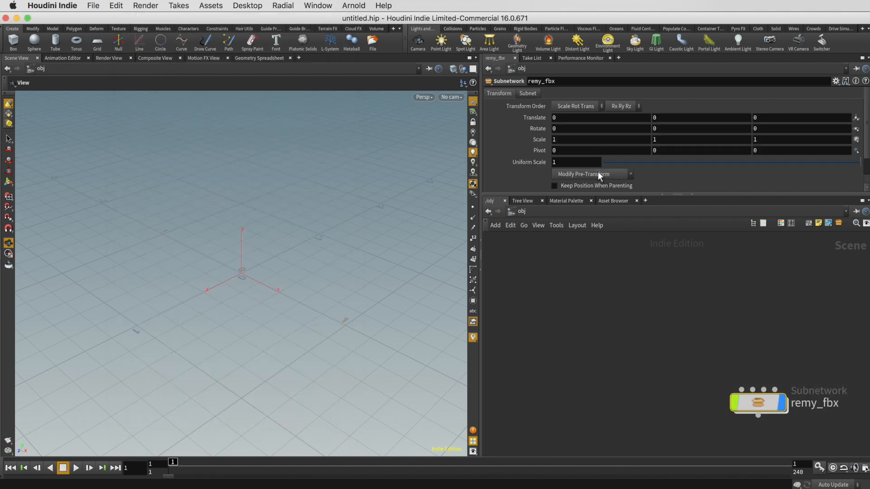
{"action": "left_click", "coordinate": [575, 163]}
{"action": "key", "text": "Return"}
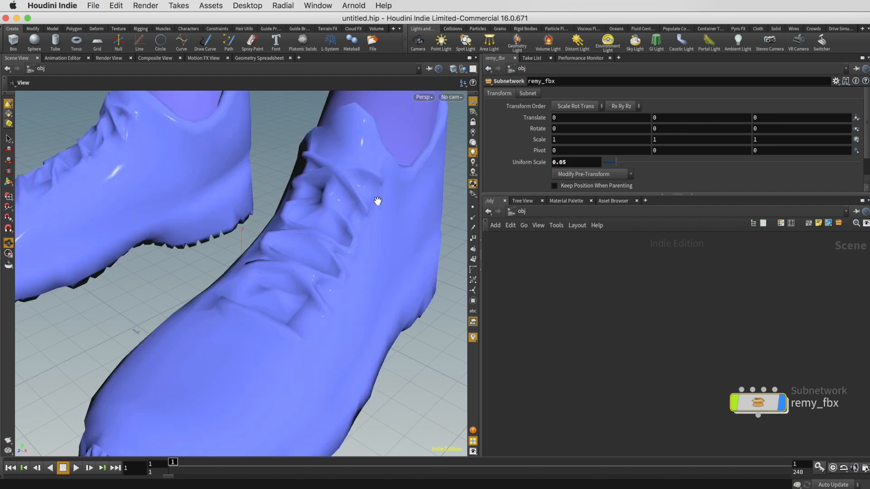
{"action": "key", "text": "space+3"}
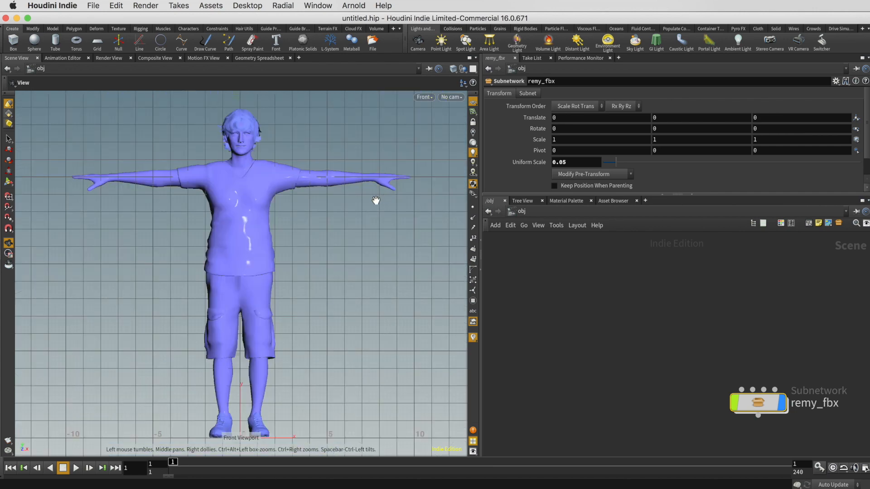
{"action": "scroll", "coordinate": [346, 237], "scroll_direction": "down", "scroll_amount": 3}
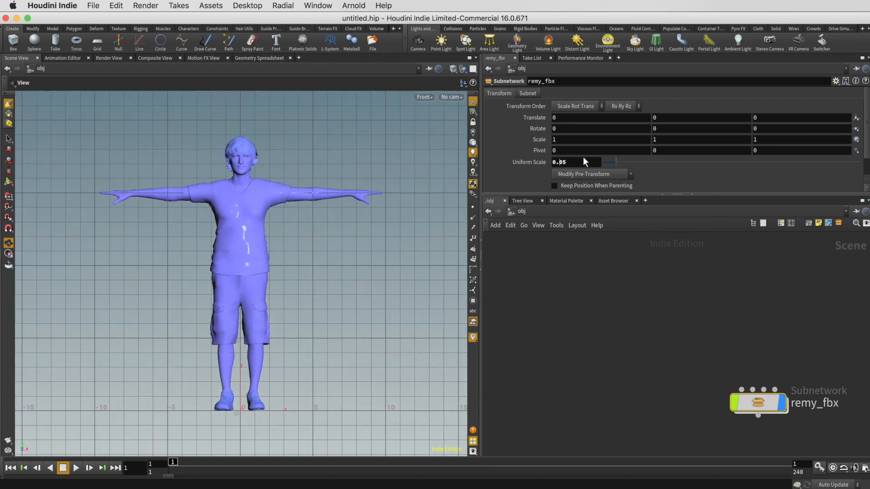
Reduce the uniform scale of remy_fbx to 0.005 and frame the whole character in the viewport.
{"action": "key", "text": "Return"}
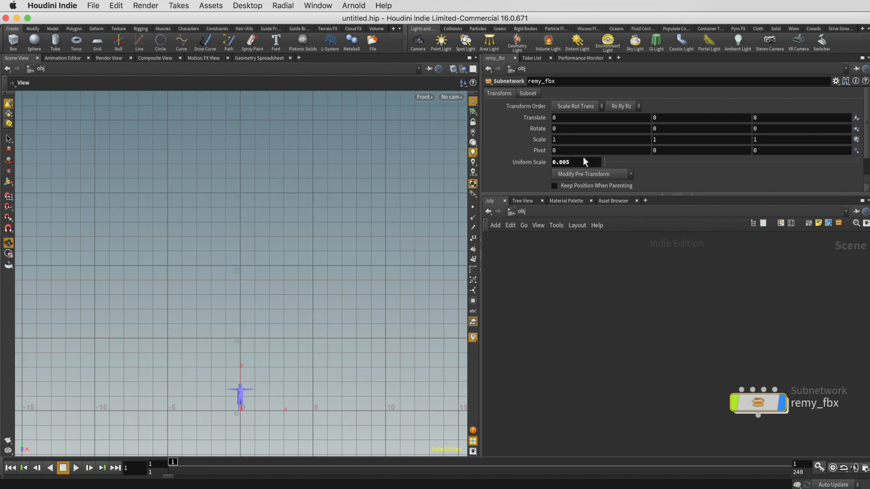
{"action": "right_click_drag", "start_coordinate": [258, 407], "coordinate": [281, 400]}
{"action": "middle_click_drag", "start_coordinate": [281, 400], "coordinate": [247, 232]}
{"action": "right_click_drag", "start_coordinate": [247, 231], "coordinate": [315, 187]}
{"action": "middle_click_drag", "start_coordinate": [315, 187], "coordinate": [283, 337]}
{"action": "right_click_drag", "start_coordinate": [283, 337], "coordinate": [385, 369]}
{"action": "middle_click_drag", "start_coordinate": [386, 369], "coordinate": [370, 308]}
{"action": "right_click_drag", "start_coordinate": [370, 312], "coordinate": [220, 151]}
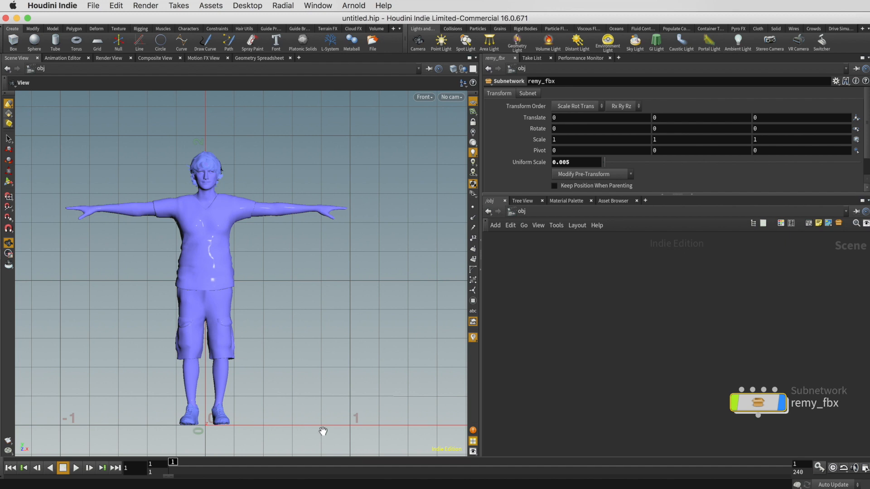
Merge passive_marker_man.fbx from the Downloads folder into the scene as a Filmbox FBX import.
{"action": "left_click", "coordinate": [612, 344]}
{"action": "left_click", "coordinate": [93, 6]}
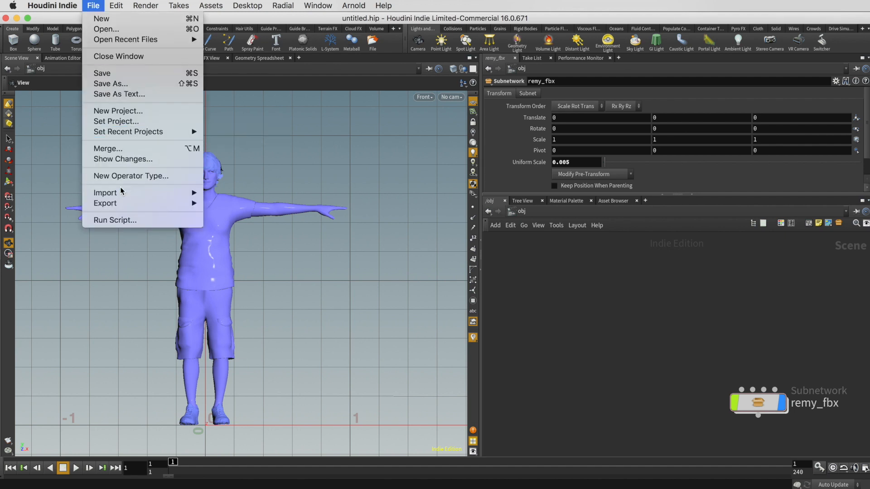
{"action": "mouse_move", "coordinate": [121, 194]}
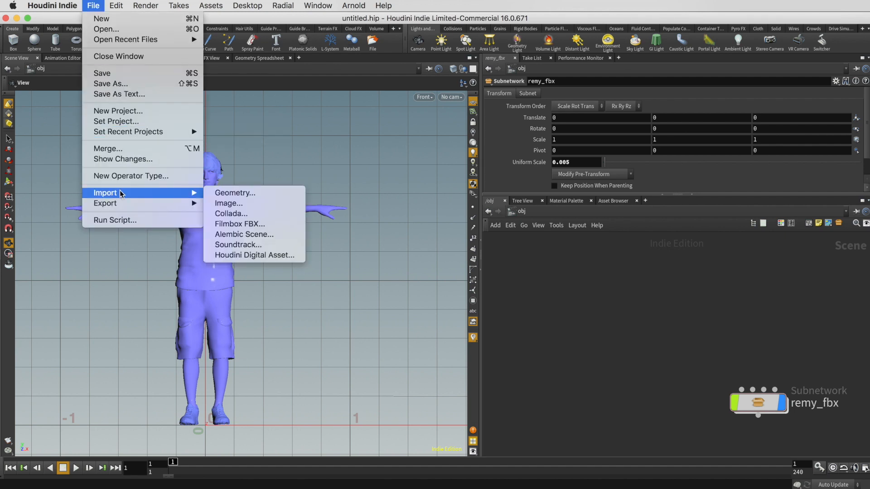
{"action": "left_click", "coordinate": [261, 227]}
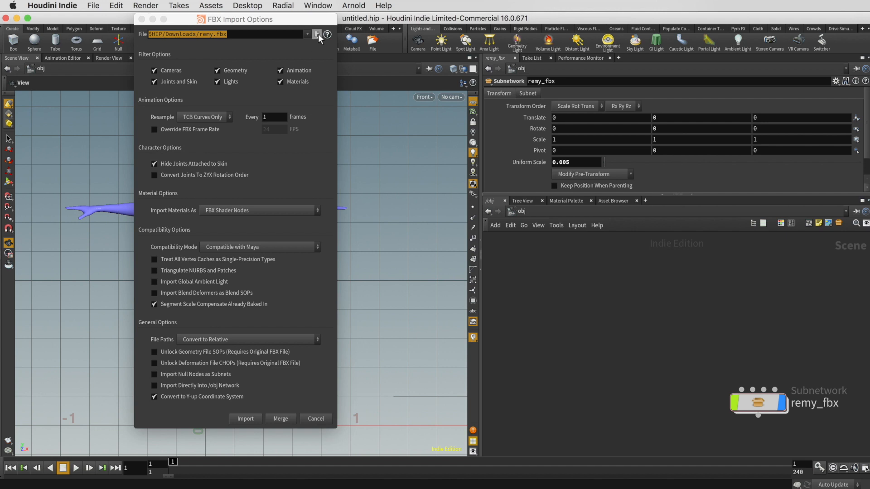
{"action": "left_click", "coordinate": [317, 34]}
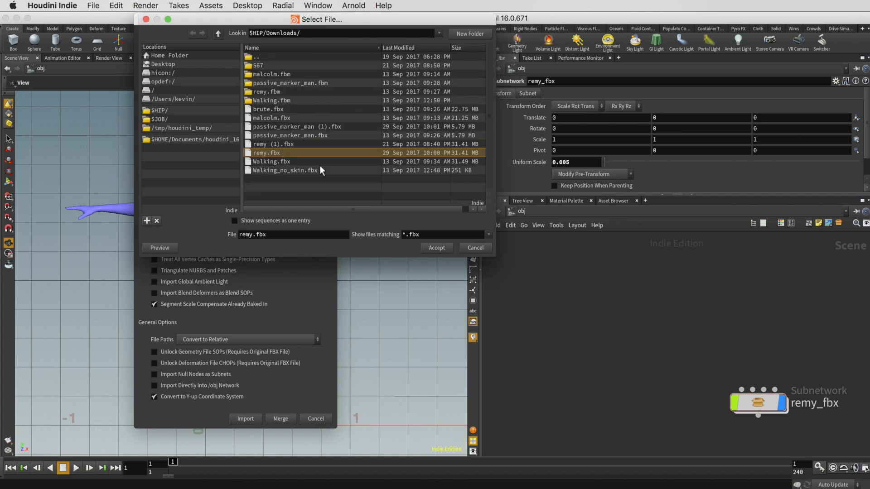
{"action": "left_click", "coordinate": [297, 135]}
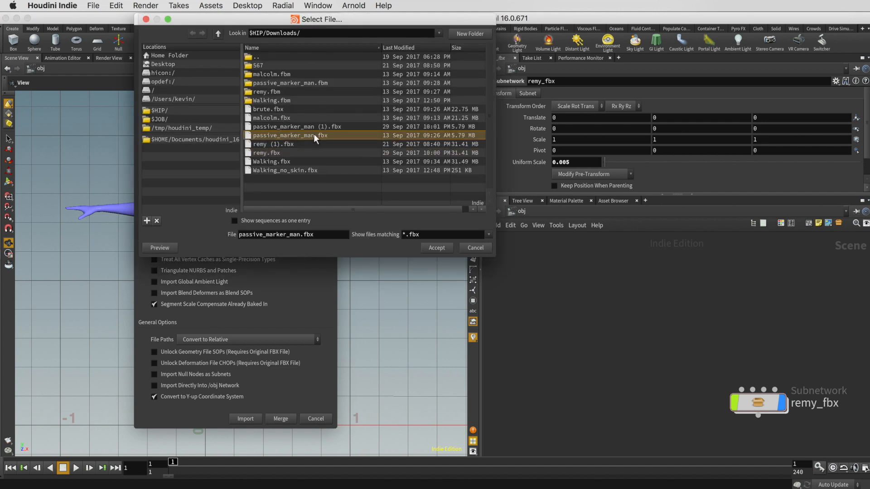
{"action": "left_click", "coordinate": [436, 248]}
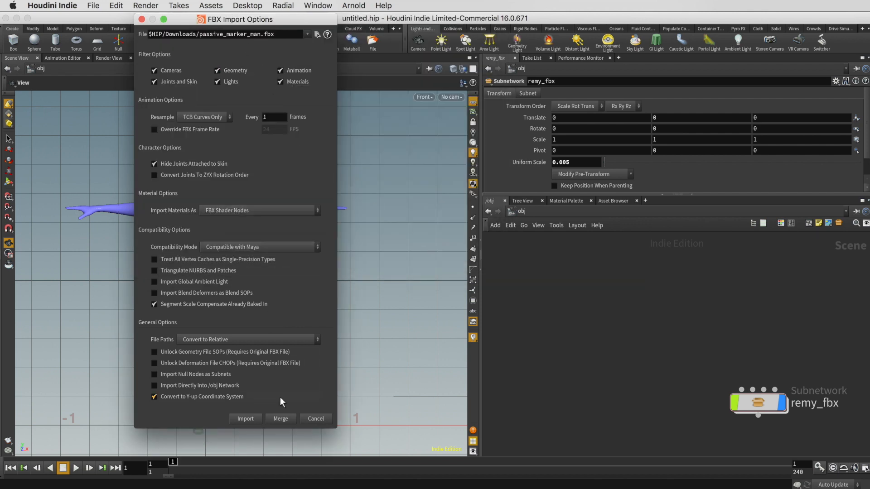
{"action": "left_click", "coordinate": [279, 418]}
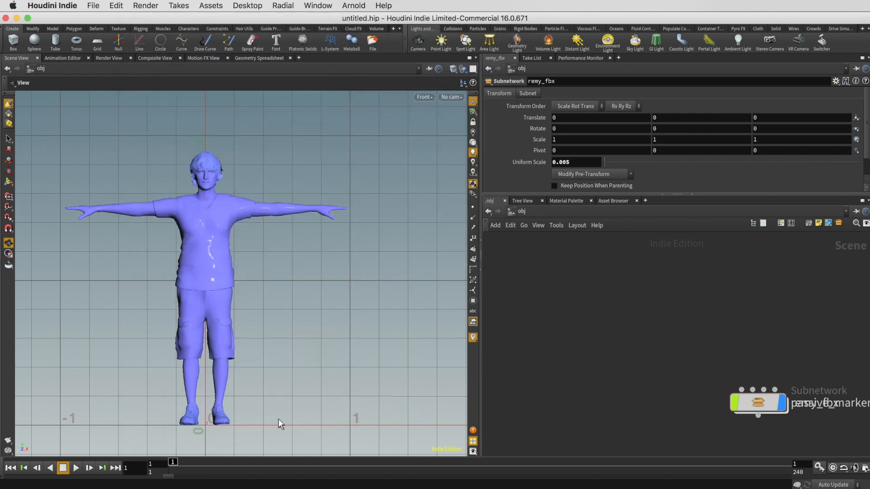
Separate the two overlapping subnetworks, placing passive_marker_man_fbx above remy_fbx, and select passive_marker_man_fbx.
{"action": "left_click_drag", "start_coordinate": [754, 405], "coordinate": [745, 348]}
{"action": "middle_click_drag", "start_coordinate": [655, 364], "coordinate": [572, 344]}
{"action": "left_click_drag", "start_coordinate": [665, 326], "coordinate": [674, 326]}
{"action": "left_click", "coordinate": [674, 326]}
Adjust the uniform scale of passive_marker_man_fbx, trying 0.005 and 0.012 before settling on 0.0104 to match Remy's height.
{"action": "left_click", "coordinate": [572, 161]}
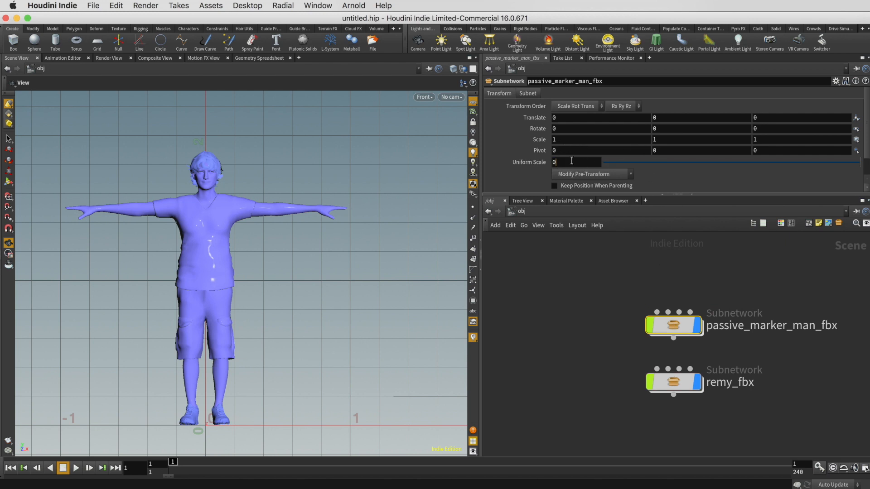
{"action": "type", "text": "0.005"}
{"action": "key", "text": "Return"}
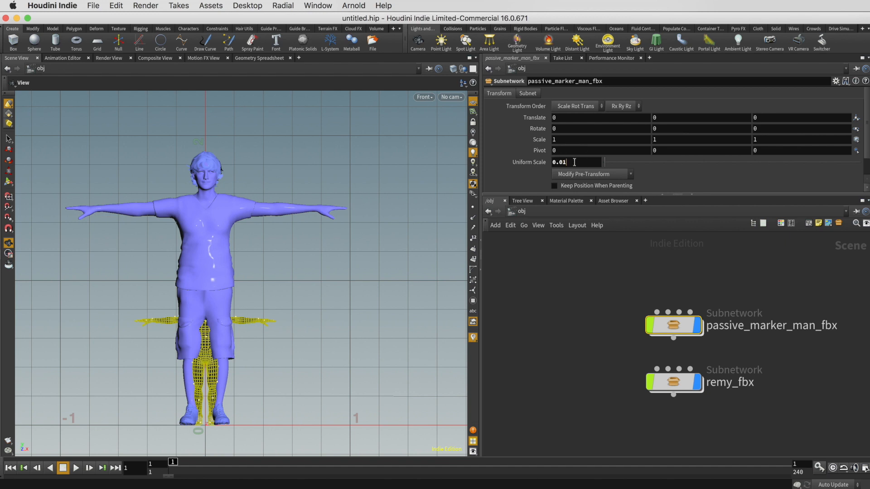
{"action": "type", "text": "0.01"}
{"action": "key", "text": "Return"}
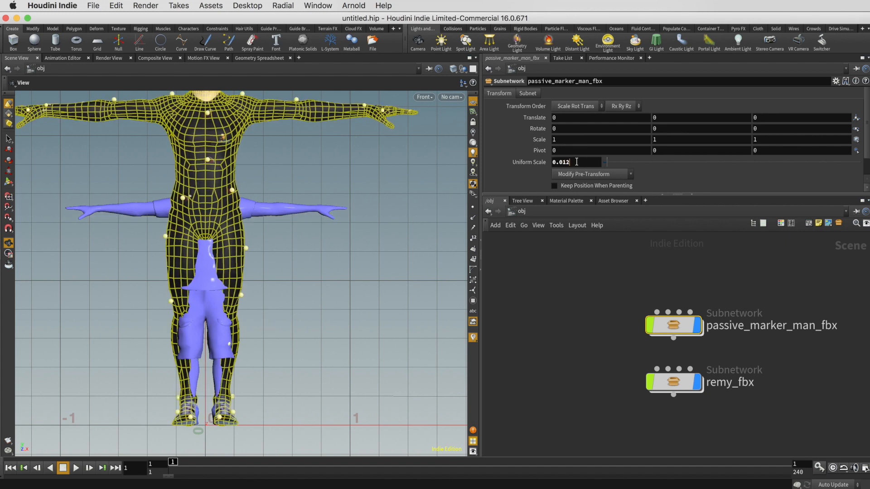
{"action": "key", "text": "Return"}
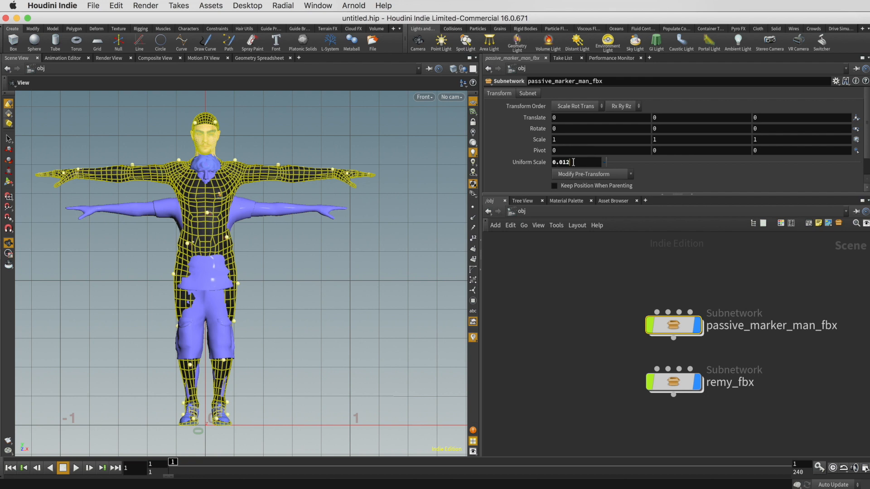
{"action": "middle_click_drag", "start_coordinate": [592, 162], "coordinate": [513, 219]}
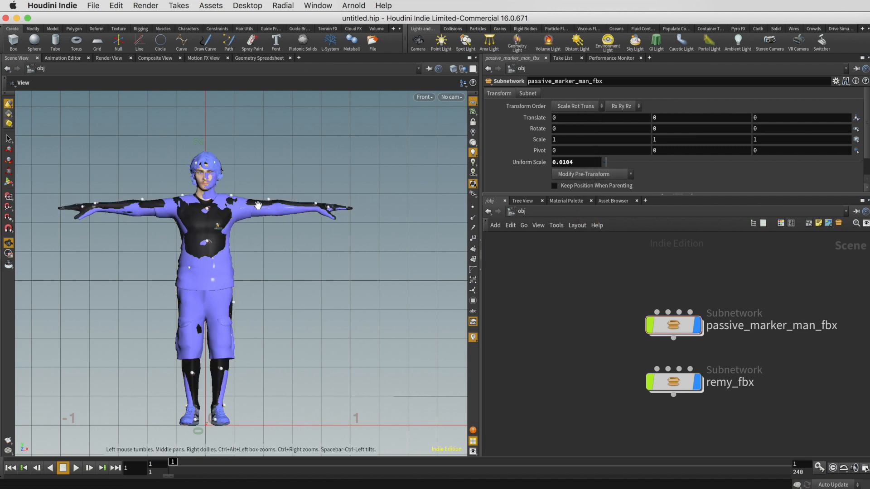
Hide passive_marker_man_fbx so that only remy_fbx is displayed in the perspective view.
{"action": "left_click_drag", "start_coordinate": [259, 212], "coordinate": [266, 251]}
{"action": "left_click_drag", "start_coordinate": [252, 192], "coordinate": [274, 265]}
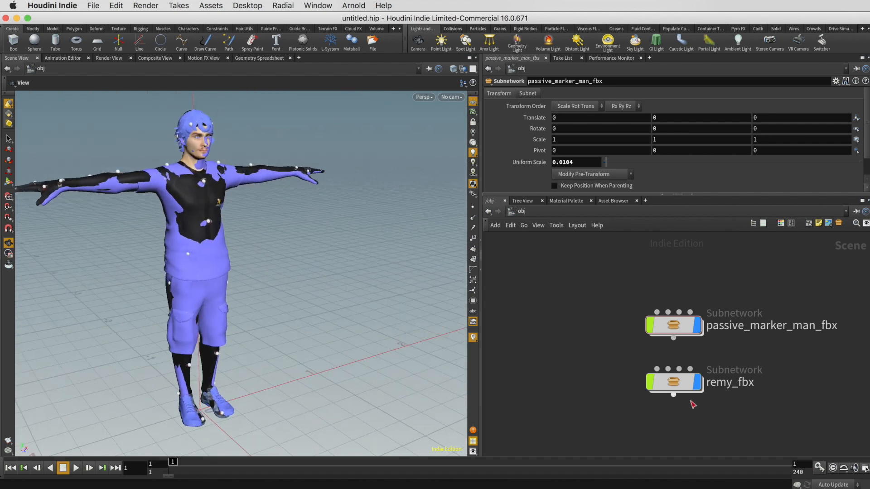
{"action": "left_click", "coordinate": [700, 384]}
{"action": "left_click", "coordinate": [698, 326]}
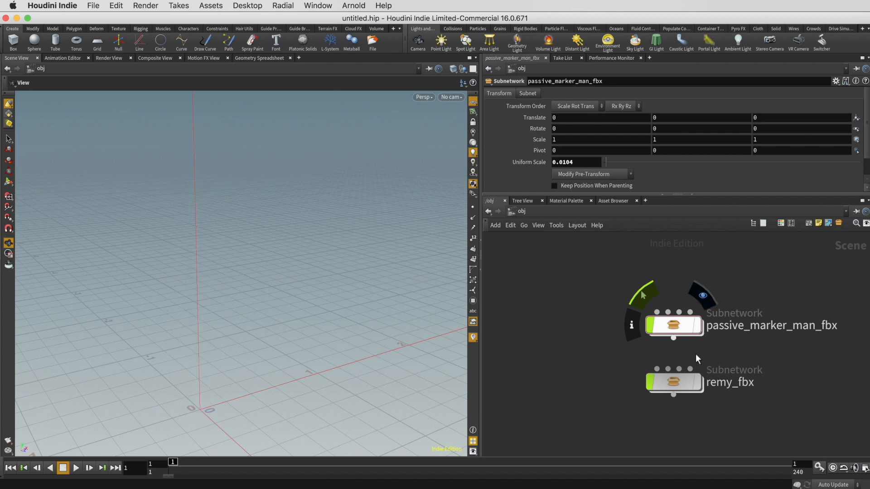
{"action": "left_click", "coordinate": [699, 383]}
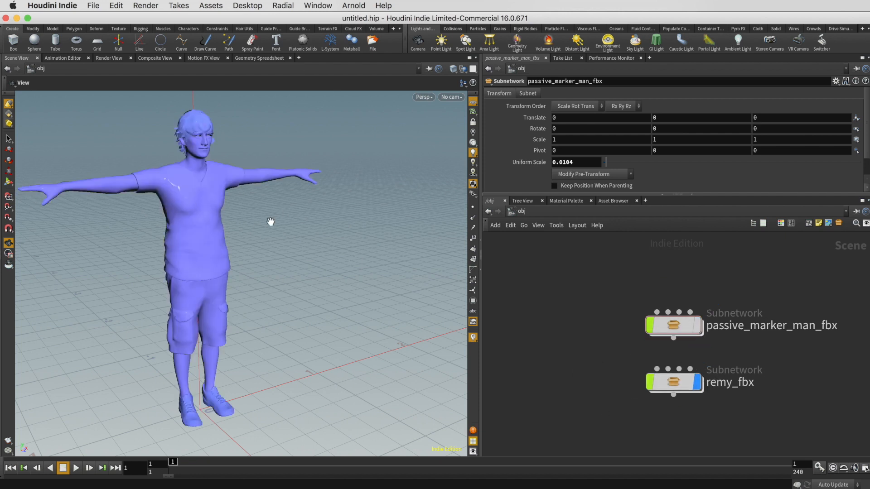
Go inside the remy_fbx subnetwork and widen the network editor pane.
{"action": "left_click", "coordinate": [675, 382]}
{"action": "double_click", "coordinate": [675, 382]}
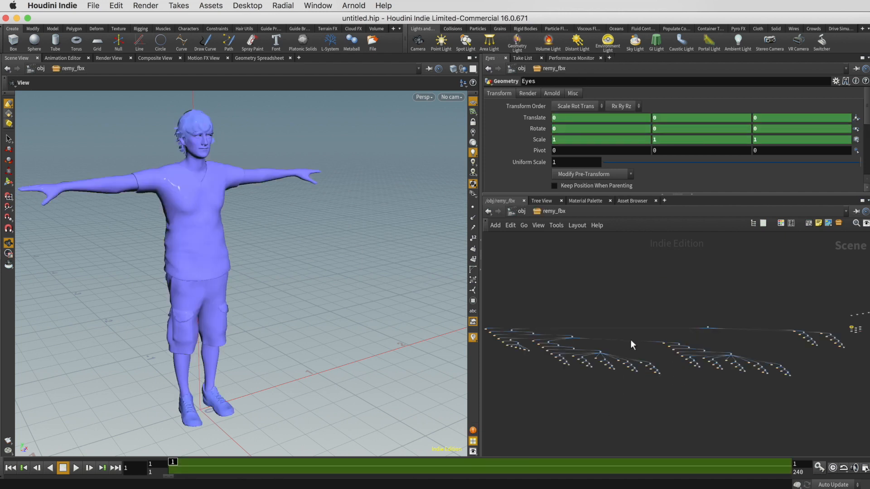
{"action": "left_click_drag", "start_coordinate": [481, 312], "coordinate": [329, 306]}
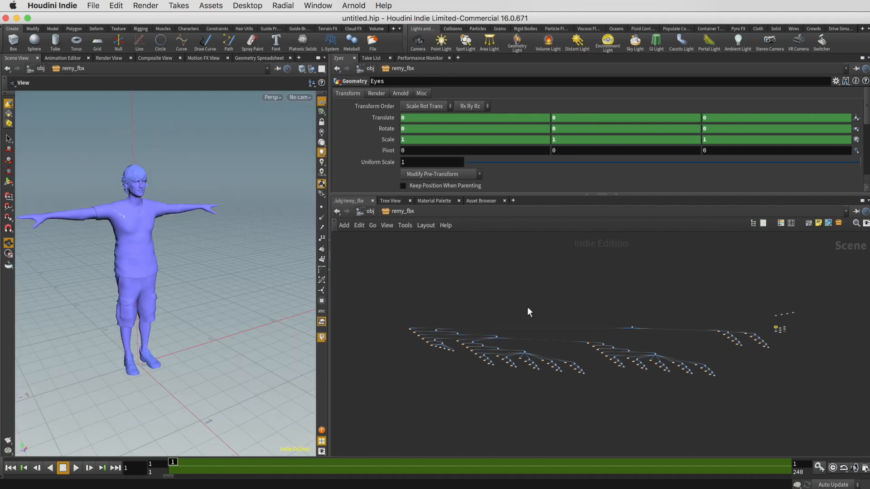
Look over Remy's bone hierarchy and locate the separate geometry nodes beside it.
{"action": "middle_click_drag", "start_coordinate": [666, 301], "coordinate": [543, 283]}
{"action": "left_click_drag", "start_coordinate": [369, 257], "coordinate": [738, 395]}
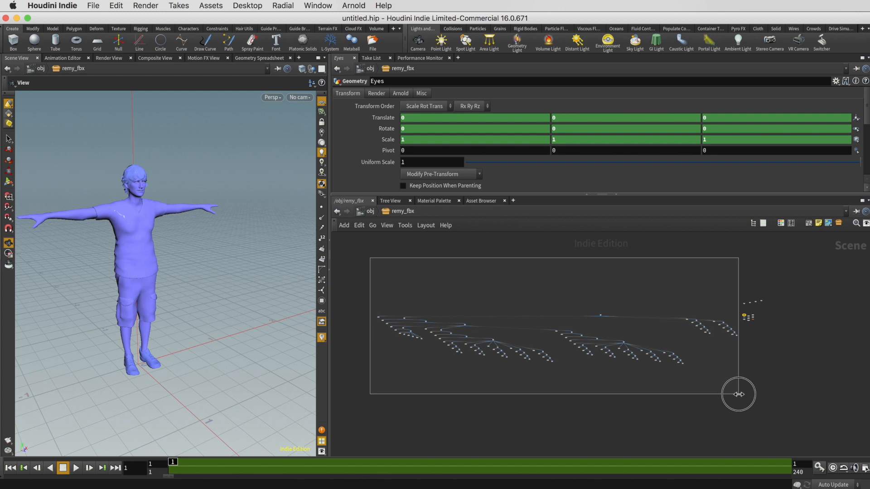
{"action": "left_click_drag", "start_coordinate": [739, 395], "coordinate": [739, 395]}
{"action": "middle_click_drag", "start_coordinate": [743, 338], "coordinate": [651, 366]}
{"action": "left_click", "coordinate": [671, 348]}
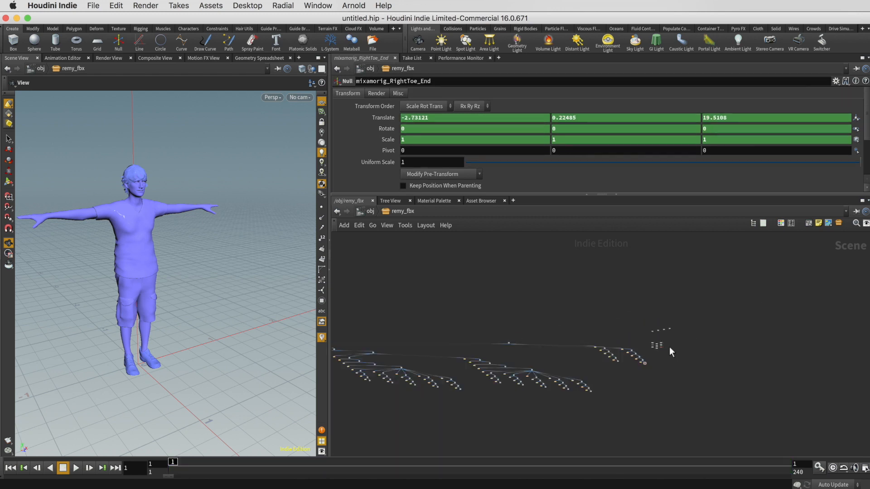
{"action": "scroll", "coordinate": [669, 347], "scroll_direction": "up", "scroll_amount": 10}
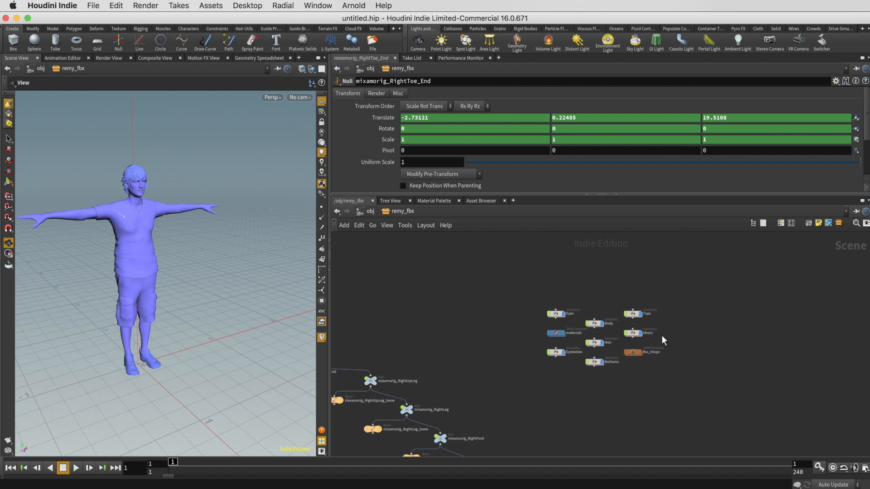
Arrange the Eyes, Eyelashes, Body, Hair, Bottoms, Tops and Shoes geometry nodes into a compact group.
{"action": "key", "text": "h"}
{"action": "left_click_drag", "start_coordinate": [491, 277], "coordinate": [436, 275]}
{"action": "left_click_drag", "start_coordinate": [492, 366], "coordinate": [429, 309]}
{"action": "left_click_drag", "start_coordinate": [492, 321], "coordinate": [486, 414]}
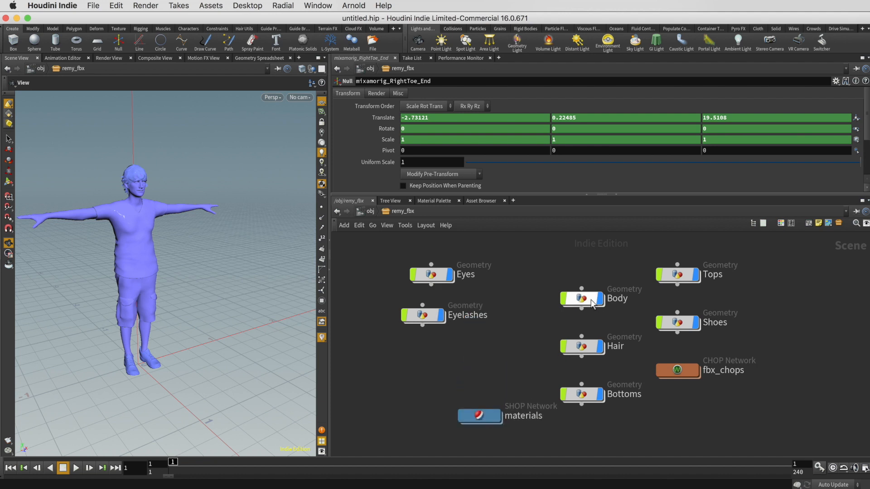
{"action": "left_click_drag", "start_coordinate": [592, 304], "coordinate": [537, 256]}
{"action": "left_click_drag", "start_coordinate": [571, 347], "coordinate": [512, 309]}
{"action": "left_click_drag", "start_coordinate": [565, 392], "coordinate": [509, 350]}
{"action": "left_click_drag", "start_coordinate": [666, 274], "coordinate": [612, 264]}
{"action": "left_click_drag", "start_coordinate": [666, 322], "coordinate": [612, 314]}
Move the materials and fbx_chops nodes away from the group of geometry nodes.
{"action": "left_click_drag", "start_coordinate": [481, 416], "coordinate": [677, 396]}
{"action": "left_click_drag", "start_coordinate": [640, 356], "coordinate": [721, 407]}
{"action": "left_click_drag", "start_coordinate": [691, 393], "coordinate": [830, 426]}
{"action": "left_click", "coordinate": [665, 352]}
{"action": "middle_click_drag", "start_coordinate": [664, 352], "coordinate": [678, 394]}
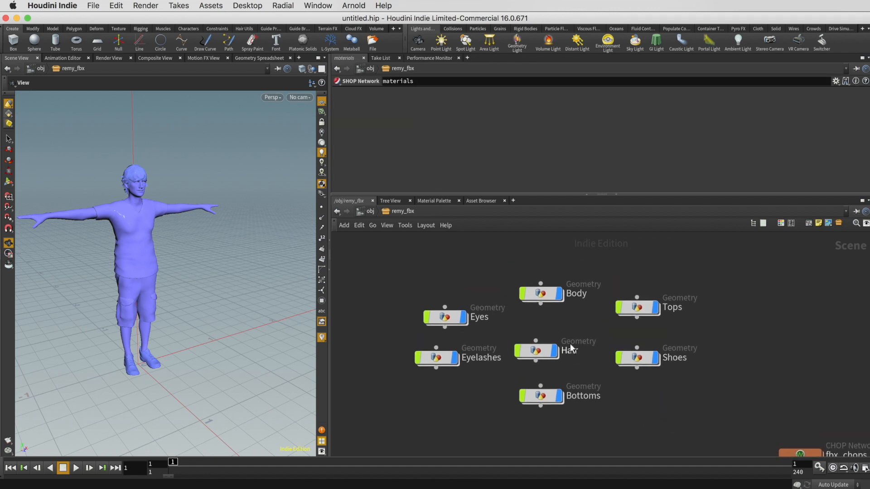
Hide the Tops and Bottoms geometry and inspect the body mesh underneath the clothes.
{"action": "left_click", "coordinate": [656, 308]}
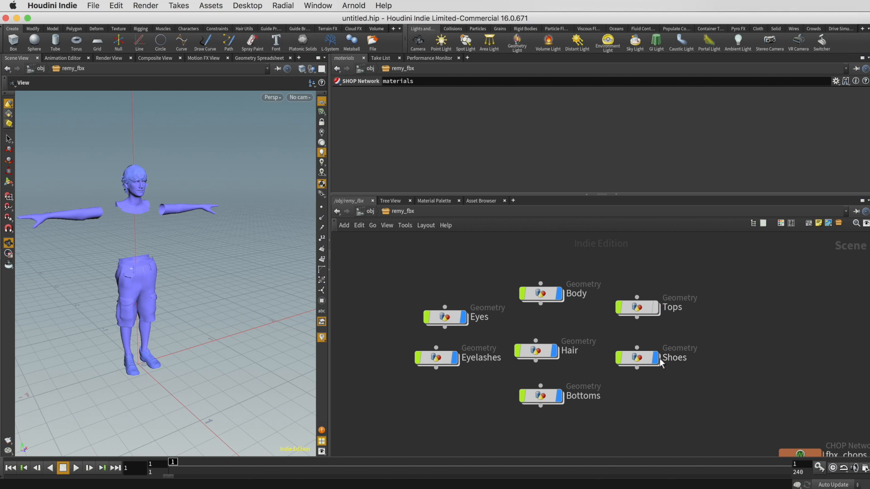
{"action": "left_click", "coordinate": [559, 397]}
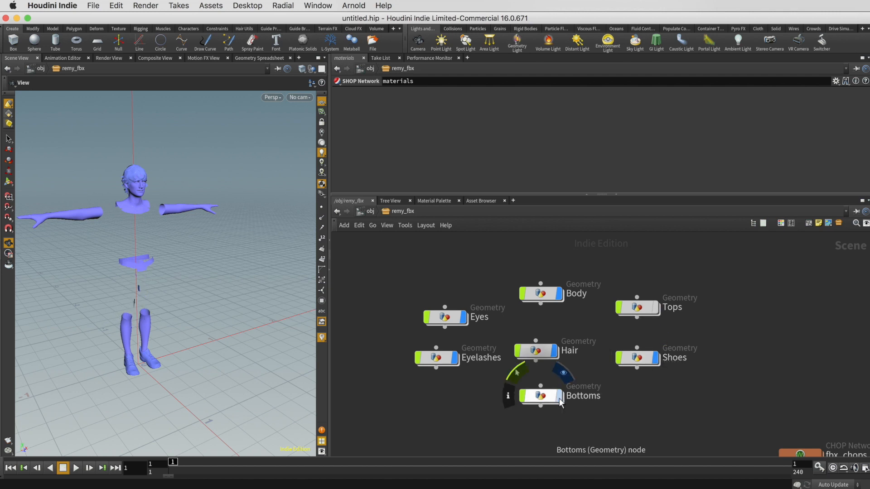
{"action": "left_click_drag", "start_coordinate": [169, 272], "coordinate": [130, 256]}
{"action": "middle_click_drag", "start_coordinate": [130, 257], "coordinate": [177, 284]}
{"action": "right_click_drag", "start_coordinate": [178, 284], "coordinate": [192, 292]}
{"action": "left_click_drag", "start_coordinate": [192, 292], "coordinate": [221, 273]}
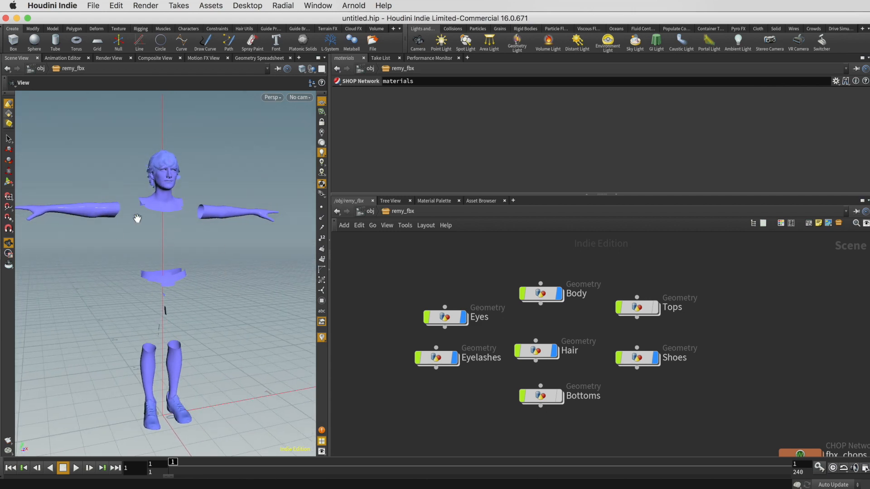
Return to the object level, display passive_marker_man_fbx instead of remy_fbx, and go inside it.
{"action": "left_click", "coordinate": [365, 210]}
{"action": "mouse_move", "coordinate": [566, 295]}
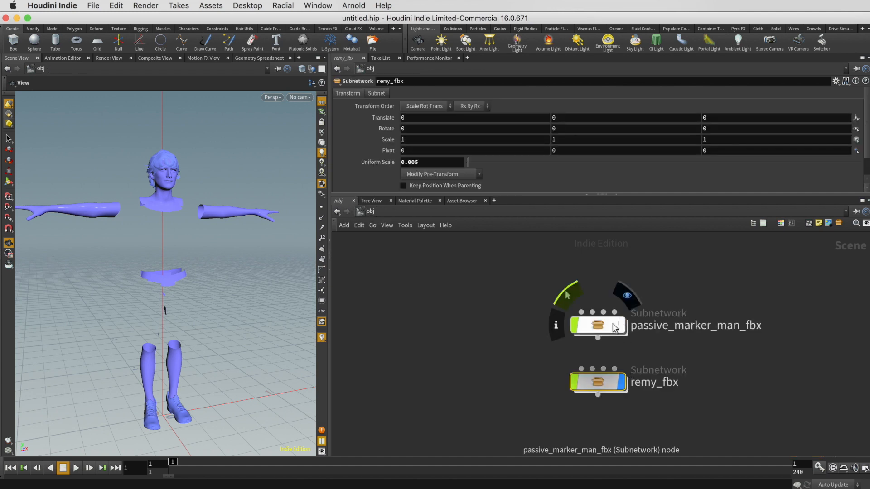
{"action": "left_click", "coordinate": [621, 325]}
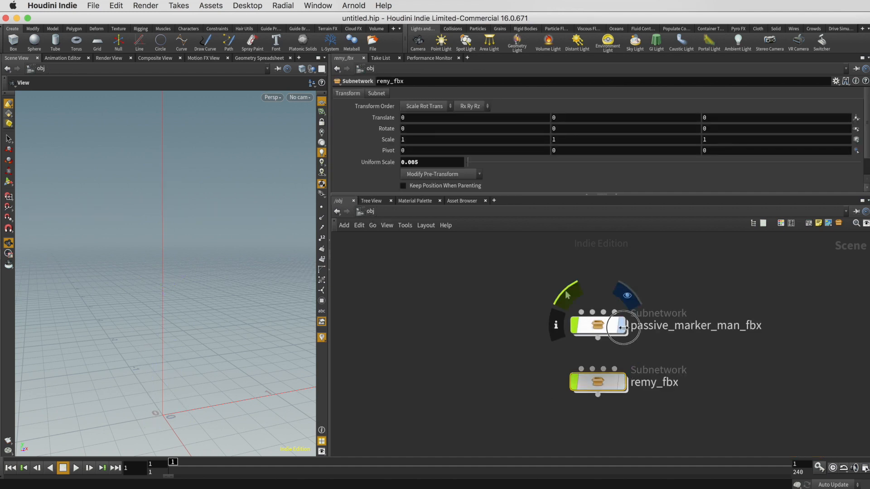
{"action": "double_click", "coordinate": [596, 327]}
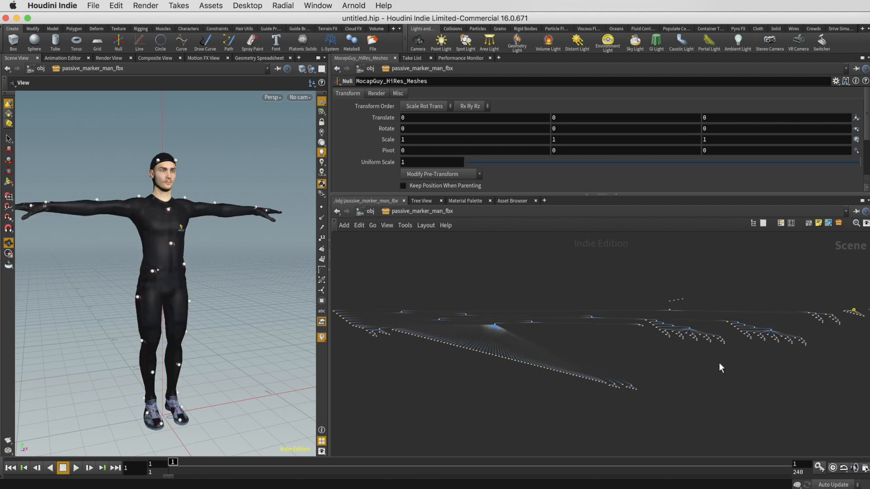
Move MocapGuy_Body away from the other nodes under MocapGuy_HiRes_Meshes, hide those other meshes, and inspect the body.
{"action": "middle_click_drag", "start_coordinate": [721, 367], "coordinate": [500, 369]}
{"action": "scroll", "coordinate": [627, 322], "scroll_direction": "up", "scroll_amount": 10}
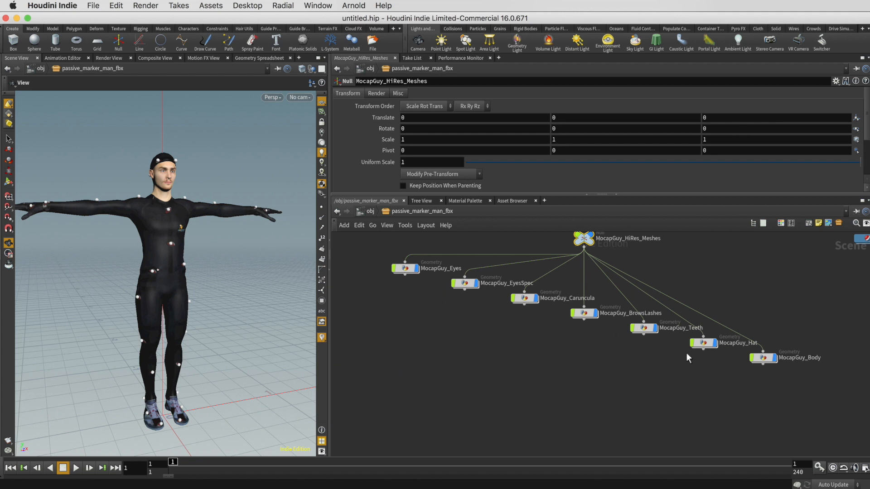
{"action": "left_click_drag", "start_coordinate": [773, 359], "coordinate": [524, 390]}
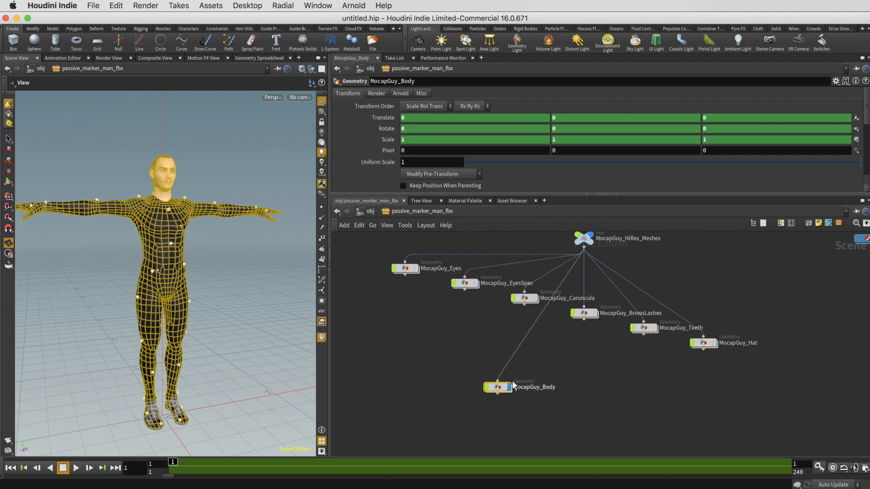
{"action": "left_click_drag", "start_coordinate": [186, 276], "coordinate": [213, 255]}
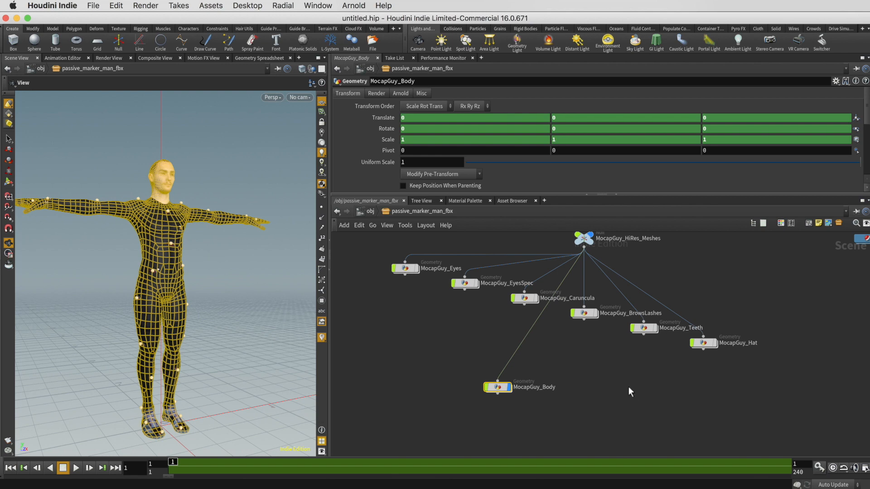
{"action": "left_click", "coordinate": [409, 358]}
{"action": "mouse_move", "coordinate": [237, 288]}
{"action": "left_mouse_down"}
{"action": "mouse_move", "coordinate": [225, 305]}
{"action": "mouse_move", "coordinate": [237, 276]}
{"action": "left_mouse_up"}
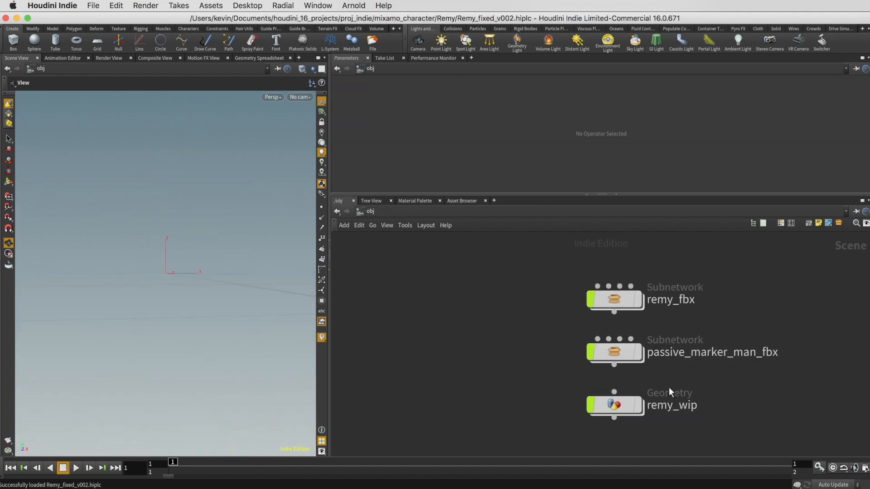
Display remy_fbx in the Remy_fixed_v002 scene and frame the whole character in the viewport.
{"action": "mouse_move", "coordinate": [637, 307]}
{"action": "scroll", "coordinate": [808, 301], "scroll_direction": "right", "scroll_amount": 2}
{"action": "left_click", "coordinate": [612, 303]}
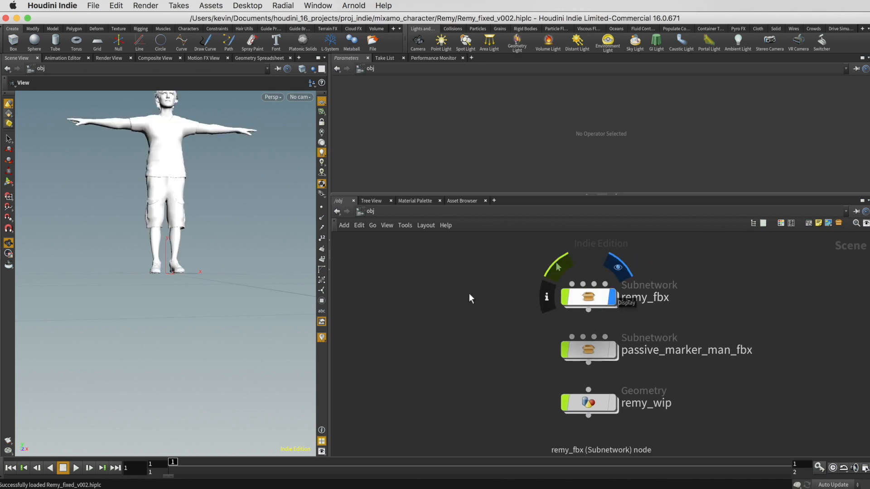
{"action": "left_click_drag", "start_coordinate": [225, 221], "coordinate": [208, 284]}
{"action": "right_click_drag", "start_coordinate": [208, 284], "coordinate": [228, 271]}
{"action": "left_click_drag", "start_coordinate": [228, 270], "coordinate": [216, 252]}
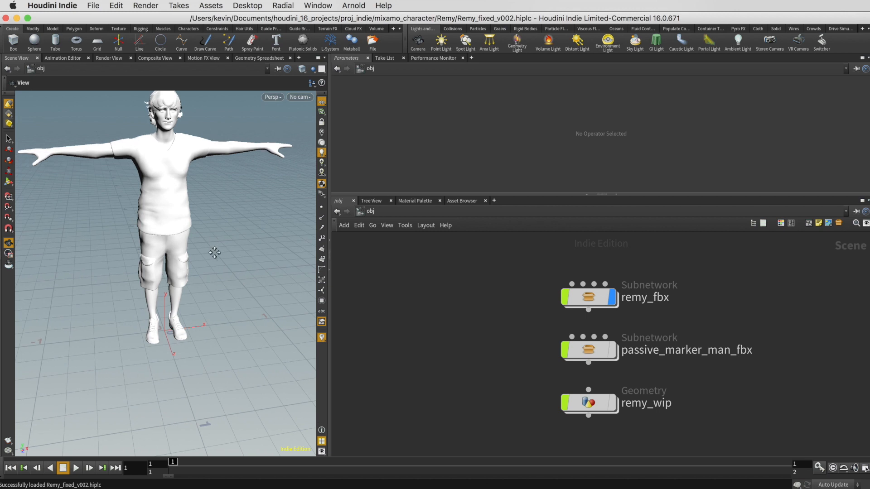
{"action": "right_click_drag", "start_coordinate": [216, 253], "coordinate": [228, 255]}
{"action": "middle_click_drag", "start_coordinate": [229, 254], "coordinate": [229, 289]}
{"action": "left_click_drag", "start_coordinate": [230, 289], "coordinate": [233, 275]}
{"action": "right_click_drag", "start_coordinate": [233, 274], "coordinate": [190, 272]}
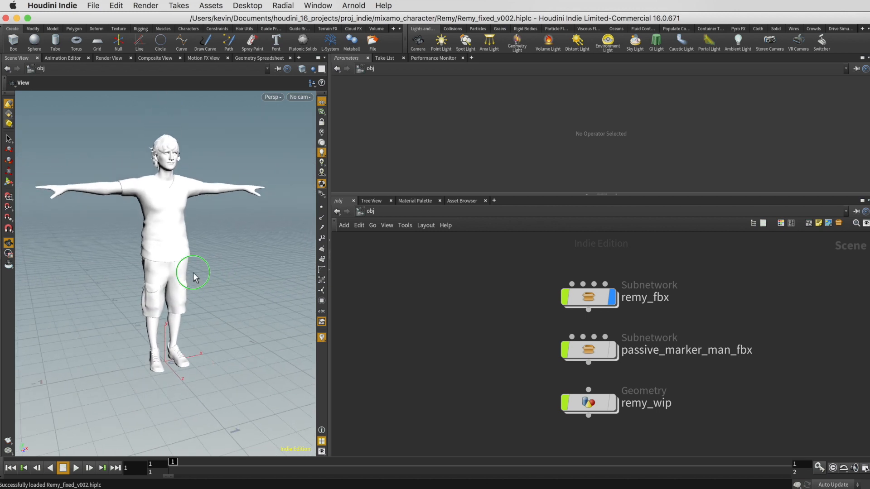
{"action": "left_click_drag", "start_coordinate": [190, 271], "coordinate": [191, 264]}
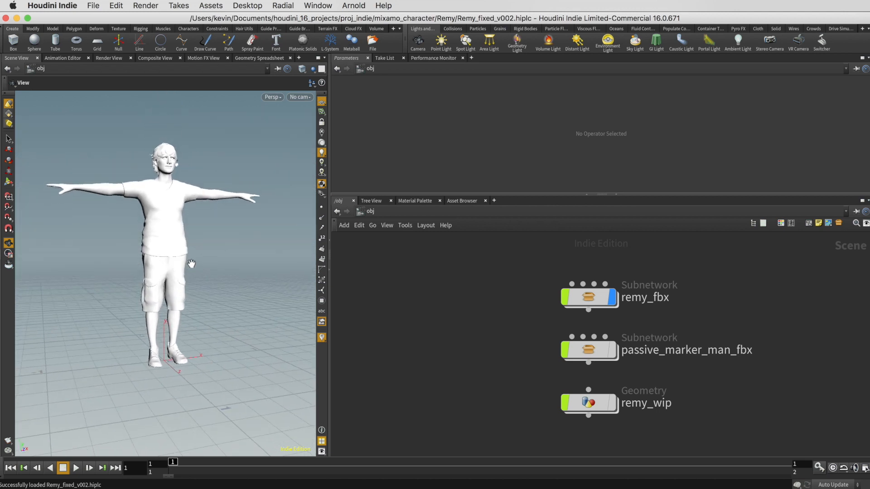
Show passive_marker_man_fbx in place of remy_fbx, and switch the display to remy_wip after viewing it.
{"action": "left_click", "coordinate": [611, 298]}
{"action": "left_click", "coordinate": [613, 352]}
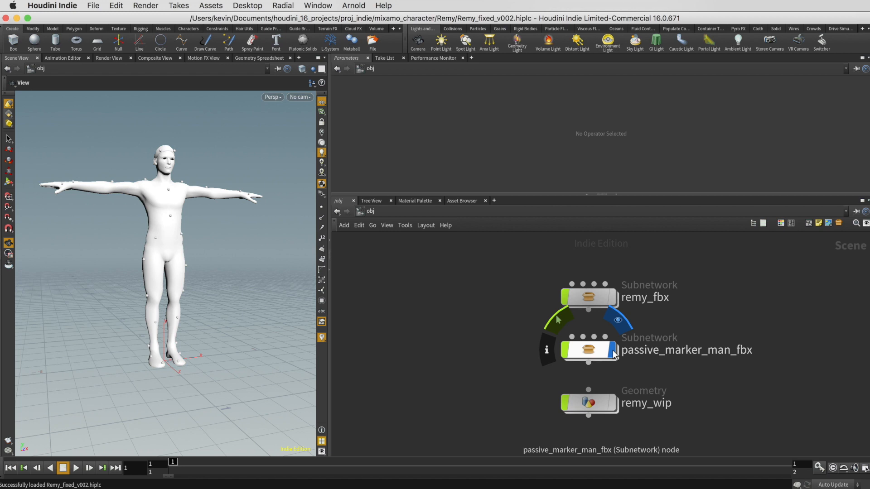
{"action": "left_click", "coordinate": [613, 351]}
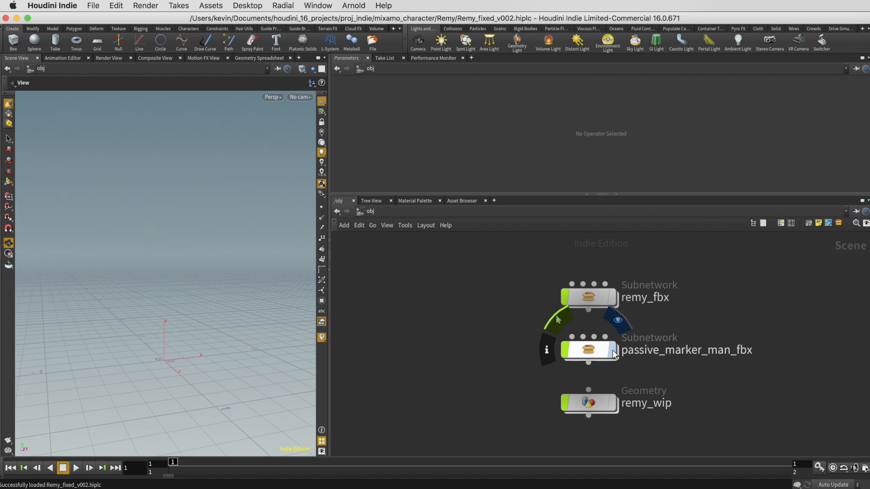
{"action": "left_click", "coordinate": [613, 404]}
{"action": "mouse_move", "coordinate": [181, 287]}
{"action": "left_mouse_down"}
{"action": "mouse_move", "coordinate": [233, 276]}
{"action": "mouse_move", "coordinate": [184, 281]}
{"action": "left_mouse_up"}
Go inside remy_wip and check the object path that object_merge1 brings in.
{"action": "double_click", "coordinate": [588, 403]}
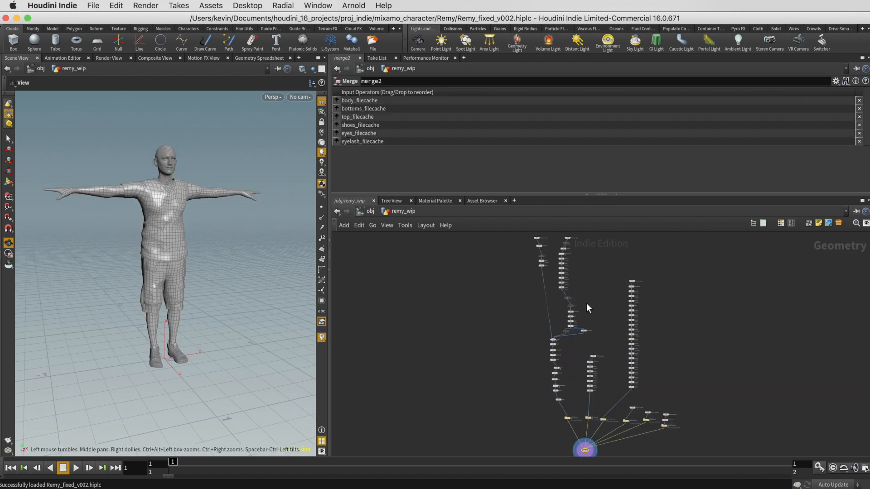
{"action": "scroll", "coordinate": [553, 320], "scroll_direction": "up", "scroll_amount": 10}
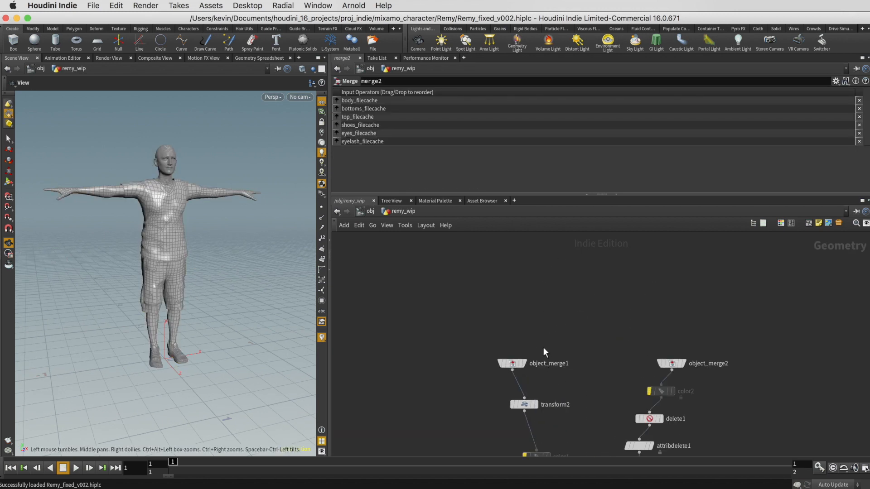
{"action": "left_click_drag", "start_coordinate": [495, 308], "coordinate": [566, 331]}
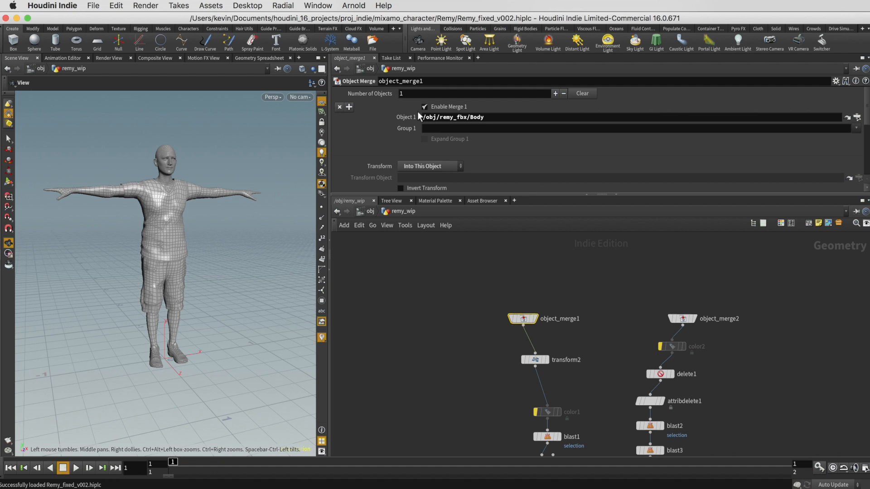
{"action": "left_click_drag", "start_coordinate": [423, 117], "coordinate": [526, 116]}
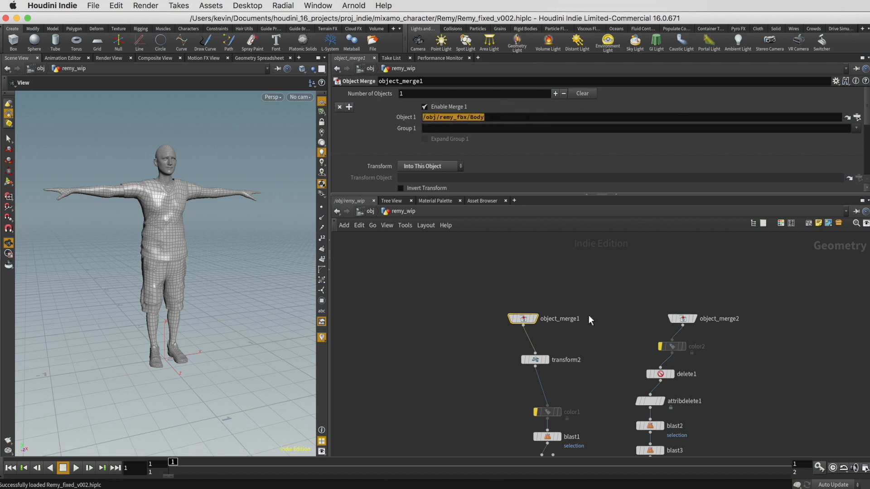
Display transform2, blast1 and edit2 in turn to review how Remy's body parts are trimmed under object_merge1.
{"action": "mouse_move", "coordinate": [548, 365]}
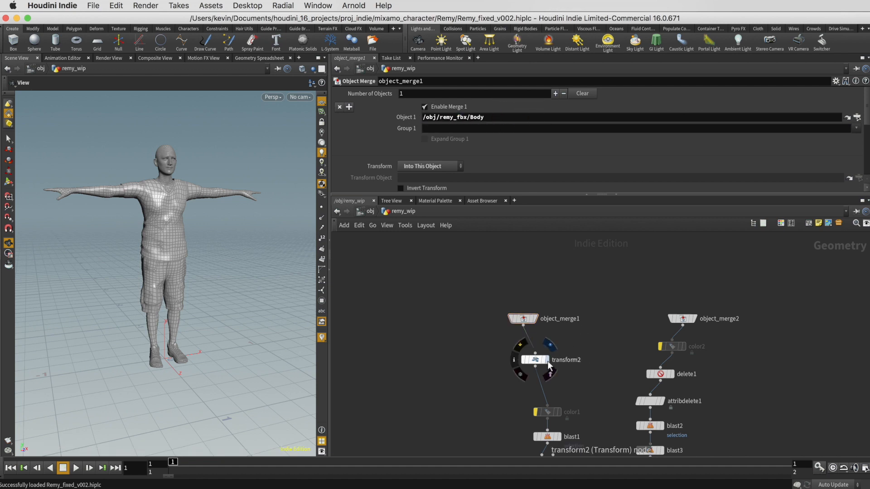
{"action": "scroll", "coordinate": [600, 401], "scroll_direction": "down", "scroll_amount": 5}
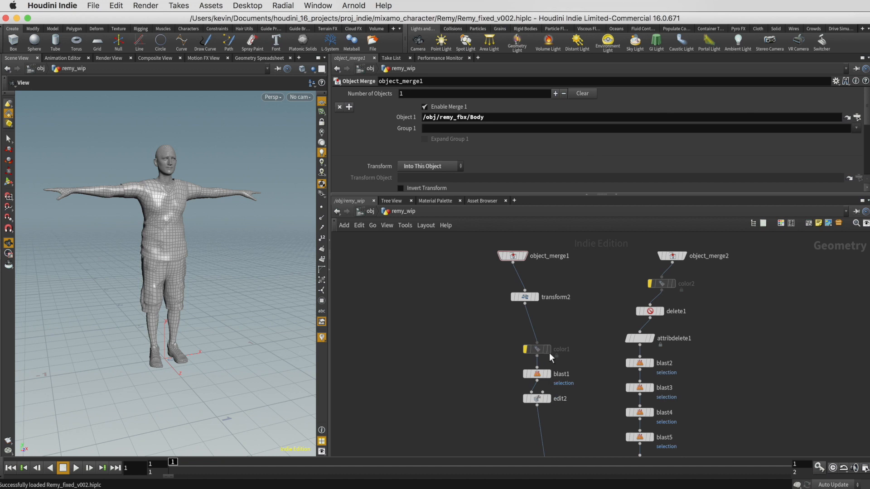
{"action": "left_click", "coordinate": [538, 304]}
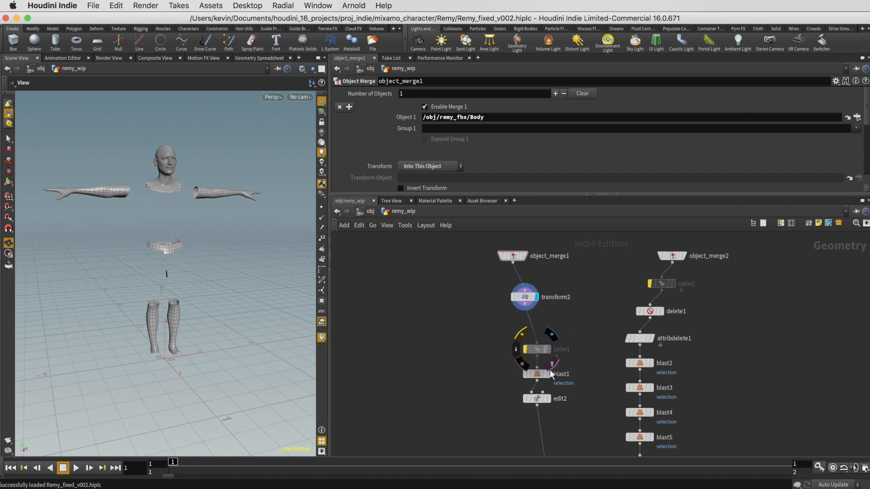
{"action": "left_click", "coordinate": [549, 374]}
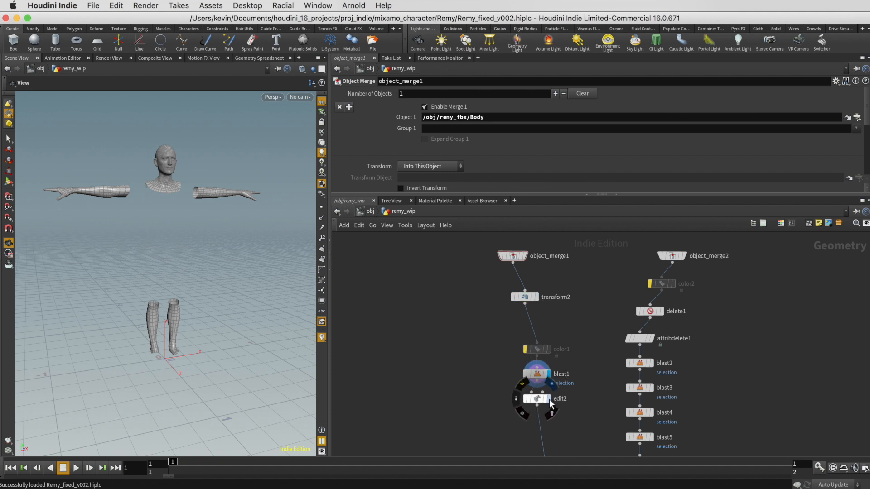
{"action": "left_click", "coordinate": [550, 400]}
Display object_merge2, delete1 and blast8 in turn to review how the marker man's body is cut down to the torso and thighs.
{"action": "middle_click_drag", "start_coordinate": [567, 414], "coordinate": [512, 376]}
{"action": "left_click", "coordinate": [588, 262]}
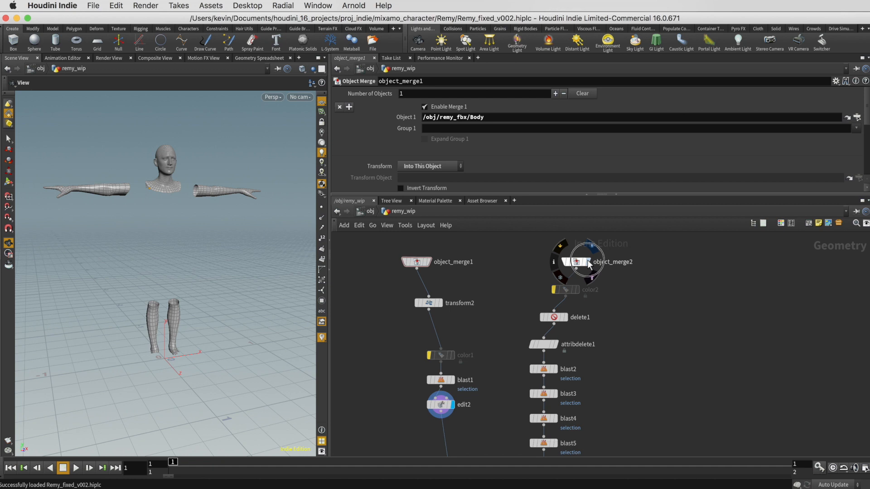
{"action": "left_click", "coordinate": [566, 317]}
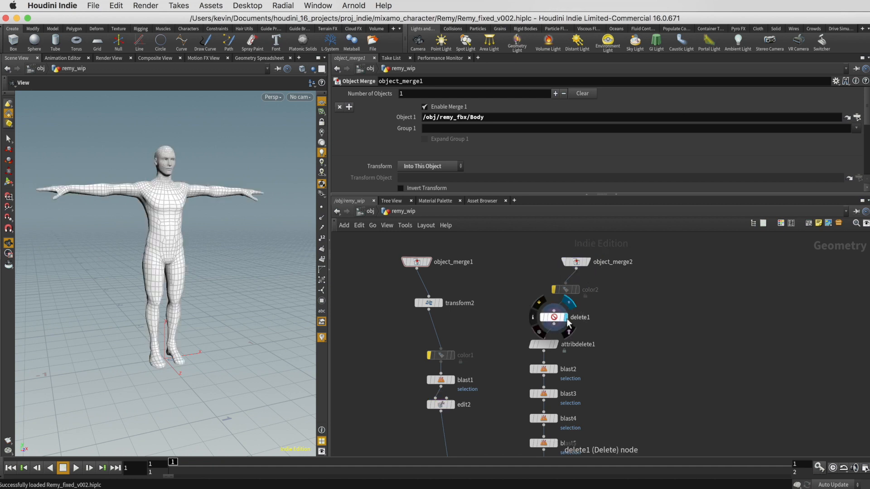
{"action": "middle_click_drag", "start_coordinate": [602, 380], "coordinate": [602, 324]}
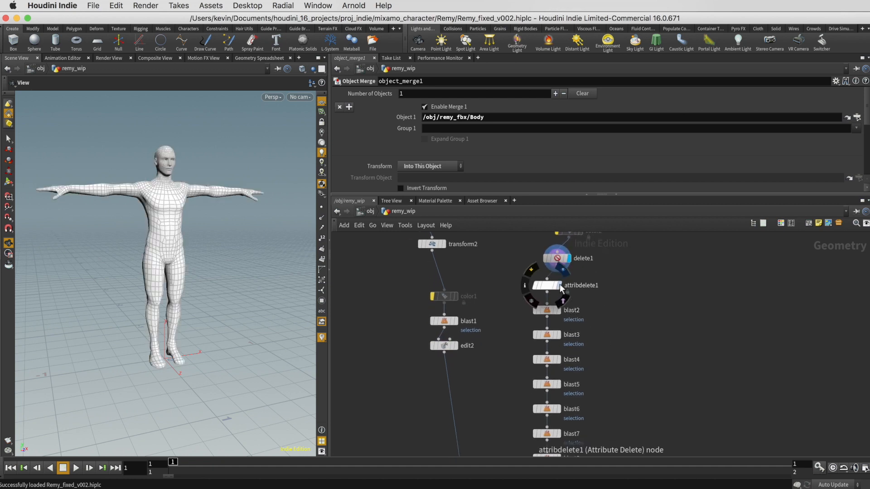
{"action": "middle_click_drag", "start_coordinate": [605, 383], "coordinate": [597, 306]}
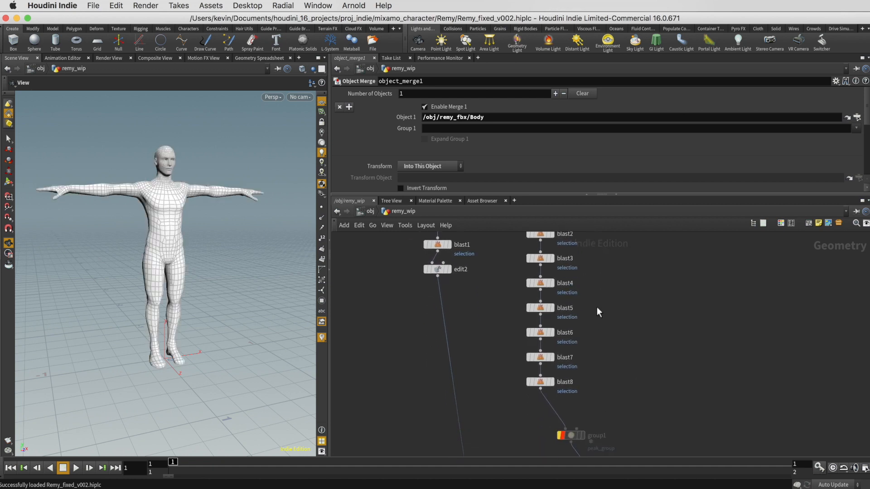
{"action": "left_click", "coordinate": [551, 381]}
Follow the torso branch down to merge1, display it, and inspect how the two bodies fit together.
{"action": "middle_click_drag", "start_coordinate": [635, 397], "coordinate": [633, 328]}
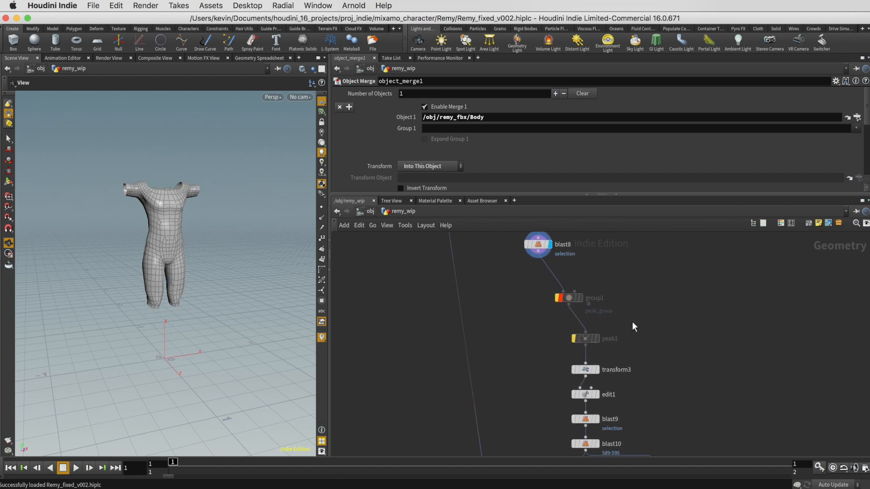
{"action": "middle_click_drag", "start_coordinate": [625, 368], "coordinate": [618, 325]}
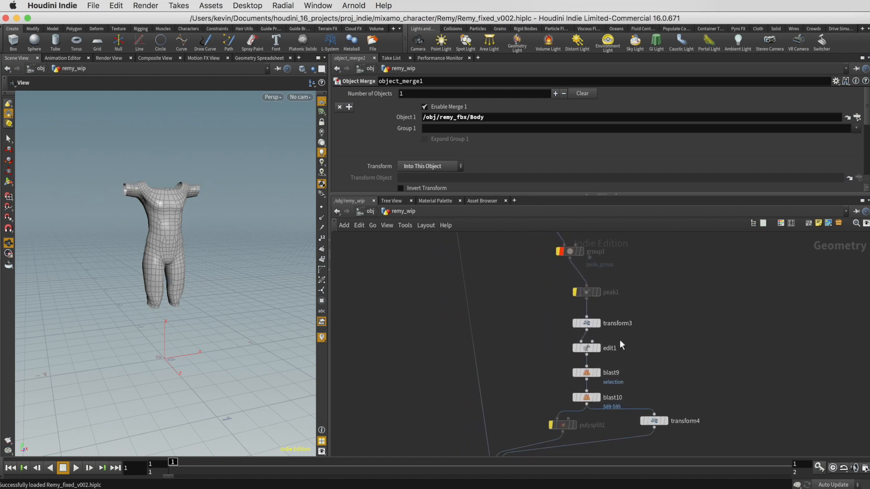
{"action": "mouse_move", "coordinate": [599, 324]}
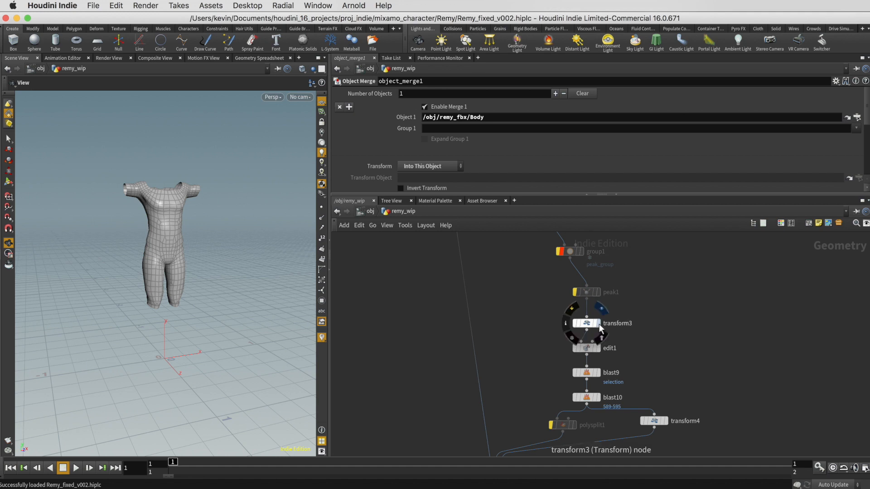
{"action": "middle_click_drag", "start_coordinate": [635, 369], "coordinate": [633, 338]}
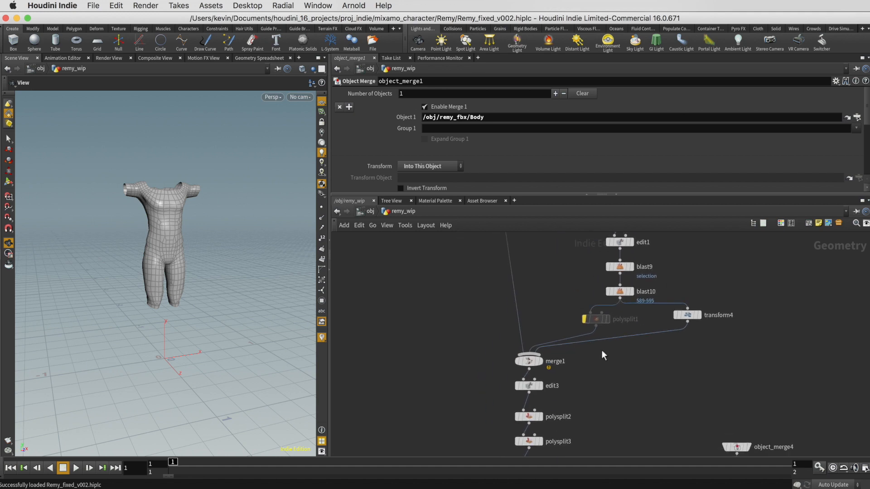
{"action": "mouse_move", "coordinate": [544, 367]}
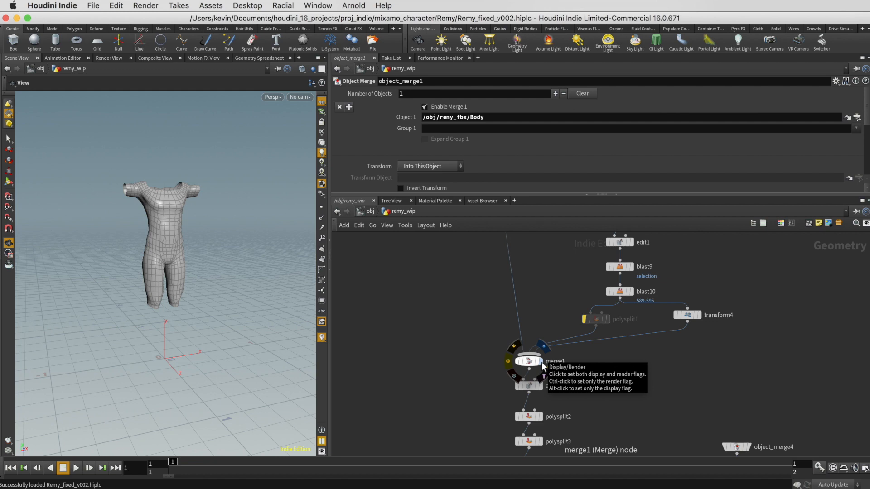
{"action": "left_click", "coordinate": [543, 364]}
{"action": "scroll", "coordinate": [205, 231], "scroll_direction": "up", "scroll_amount": 10}
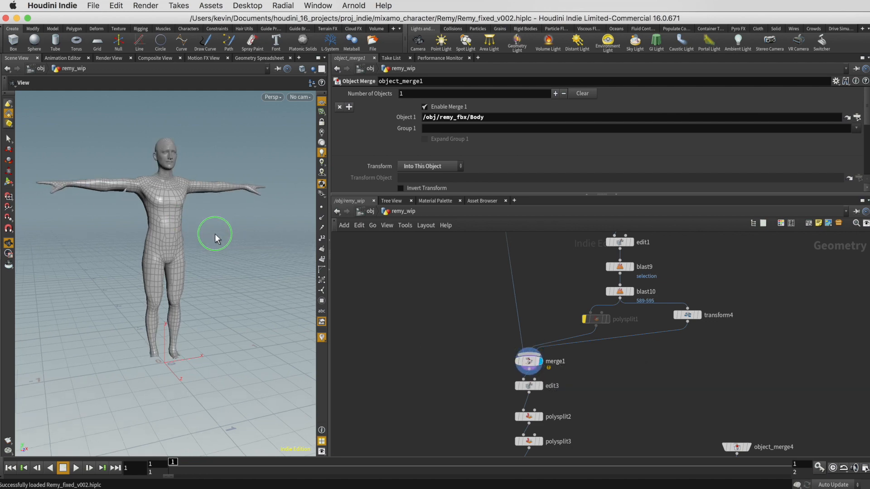
{"action": "left_click_drag", "start_coordinate": [167, 227], "coordinate": [202, 201]}
Display edit3, polysplit2, normal1 and edit6 in turn to review the cleanup of the merged body.
{"action": "left_click", "coordinate": [540, 386]}
{"action": "scroll", "coordinate": [210, 199], "scroll_direction": "down", "scroll_amount": 5}
{"action": "left_click_drag", "start_coordinate": [188, 214], "coordinate": [208, 221]}
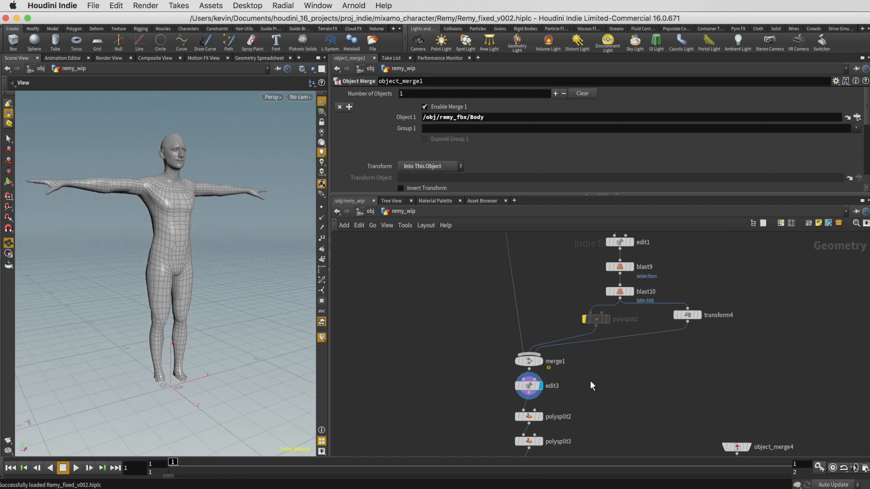
{"action": "scroll", "coordinate": [590, 386], "scroll_direction": "down", "scroll_amount": 10}
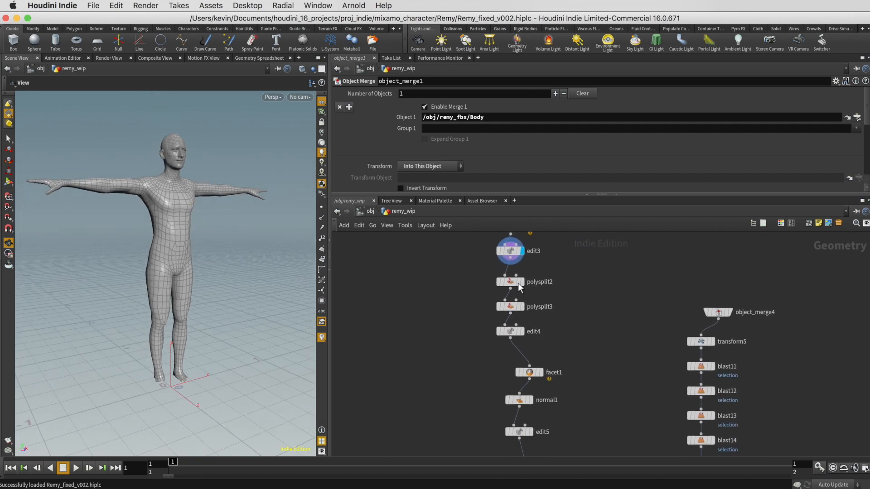
{"action": "left_click", "coordinate": [522, 283]}
{"action": "left_click", "coordinate": [531, 401]}
{"action": "middle_click_drag", "start_coordinate": [533, 449], "coordinate": [524, 332]}
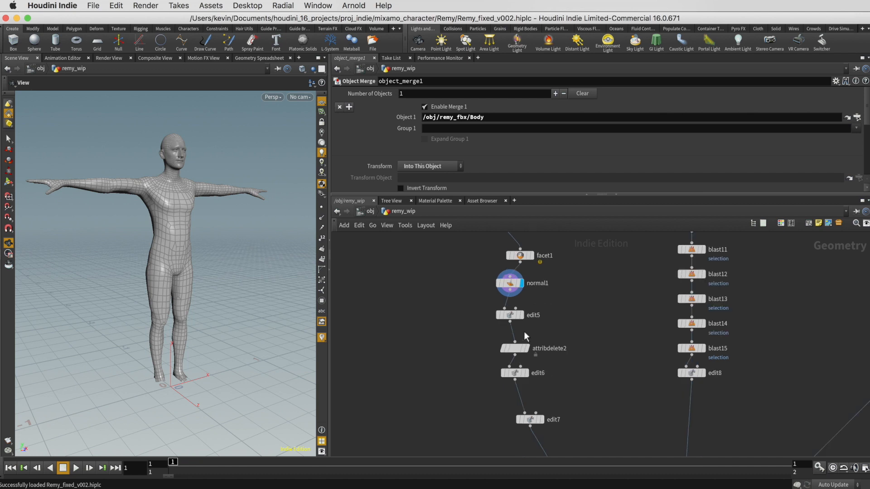
{"action": "left_click", "coordinate": [527, 373]}
{"action": "middle_click_drag", "start_coordinate": [585, 407], "coordinate": [575, 330]}
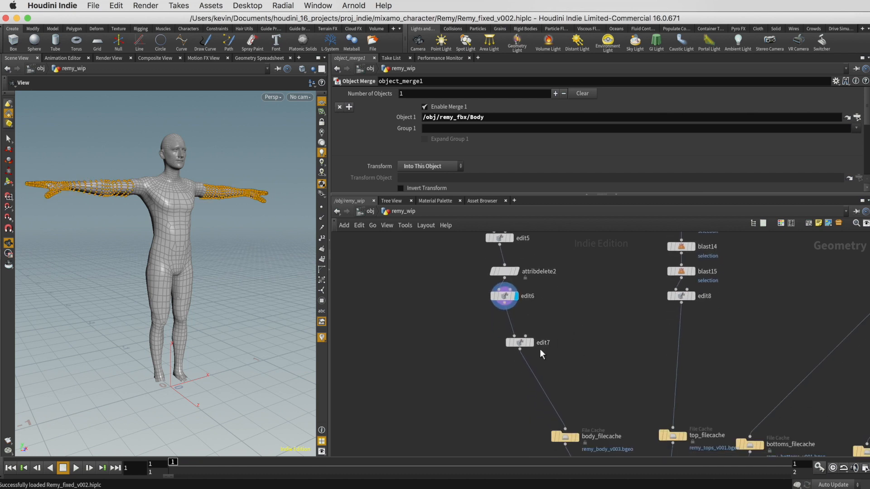
Compare body_filecache with edit6 and edit7, ending on the cached body and viewing it from different angles.
{"action": "left_click", "coordinate": [575, 437]}
{"action": "left_click_drag", "start_coordinate": [191, 229], "coordinate": [238, 245]}
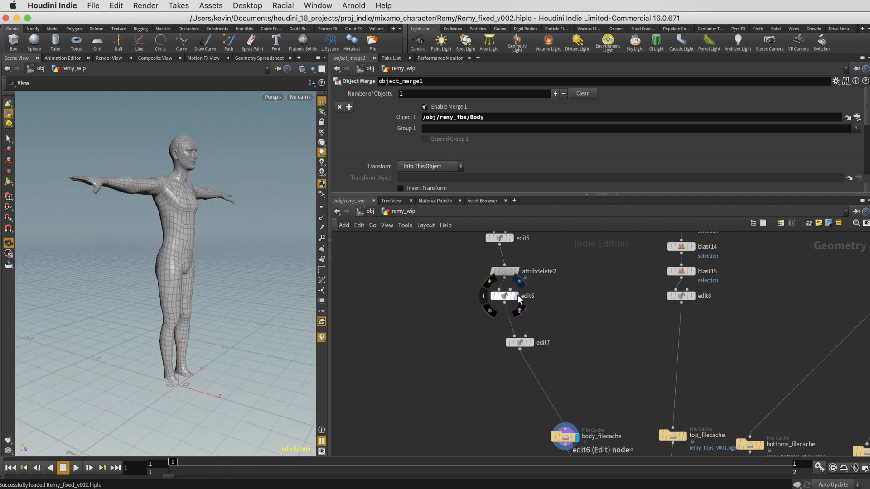
{"action": "left_click", "coordinate": [516, 296]}
{"action": "left_click", "coordinate": [534, 344]}
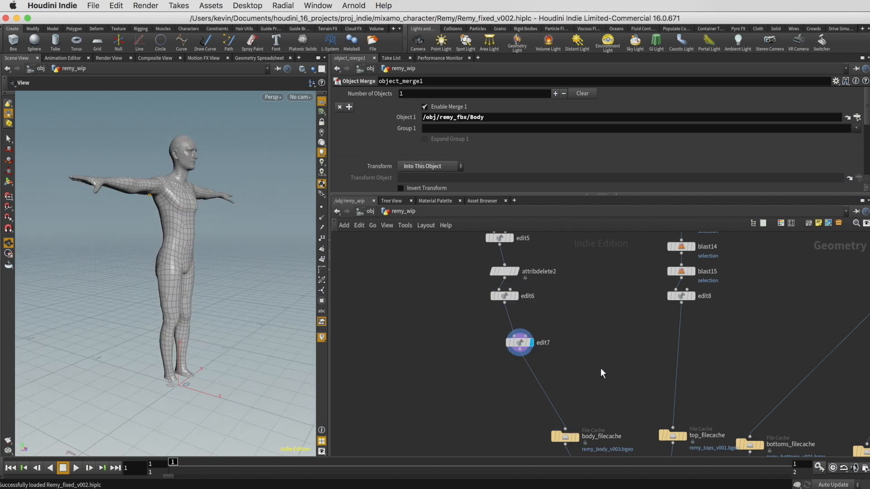
{"action": "middle_click_drag", "start_coordinate": [600, 368], "coordinate": [580, 292]}
{"action": "left_click", "coordinate": [561, 364]}
{"action": "left_click_drag", "start_coordinate": [247, 286], "coordinate": [219, 264]}
Display object_merge4, transform5 and edit8 in turn to review how the shirt is processed.
{"action": "middle_click_drag", "start_coordinate": [622, 382], "coordinate": [583, 420]}
{"action": "middle_click_drag", "start_coordinate": [579, 273], "coordinate": [549, 414]}
{"action": "middle_click_drag", "start_coordinate": [666, 298], "coordinate": [662, 331]}
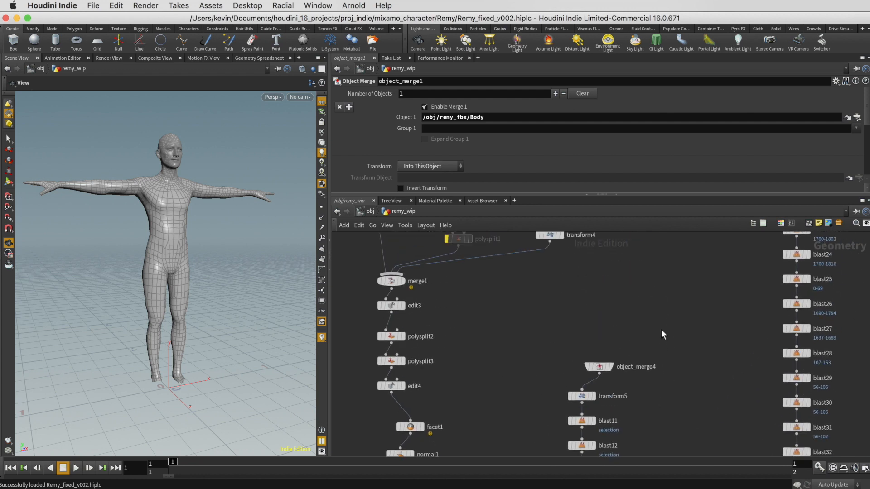
{"action": "left_click", "coordinate": [614, 366]}
{"action": "middle_click_drag", "start_coordinate": [632, 392], "coordinate": [605, 333]}
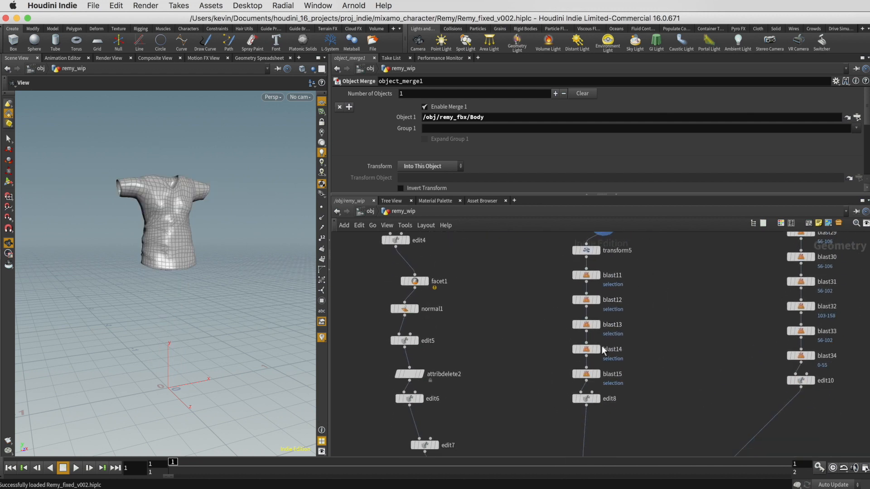
{"action": "left_click", "coordinate": [597, 251]}
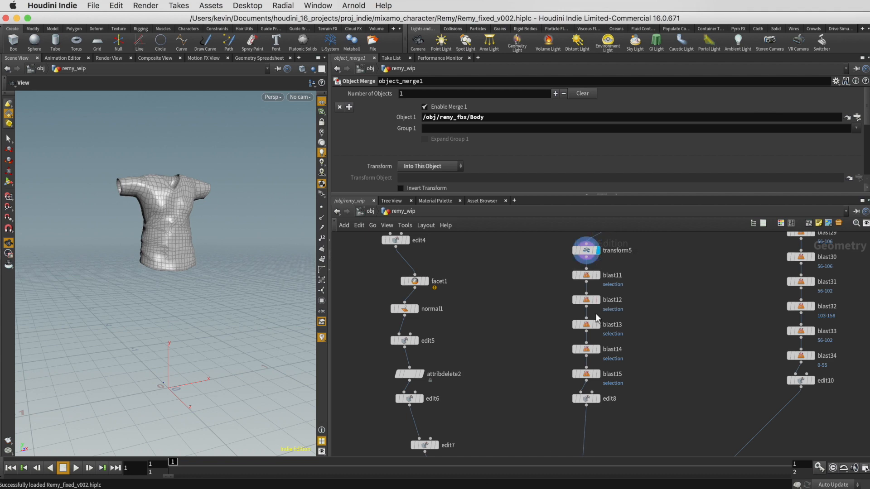
{"action": "left_click", "coordinate": [598, 399]}
Examine the open sleeve of the edit8 shirt up close.
{"action": "scroll", "coordinate": [657, 421], "scroll_direction": "down", "scroll_amount": 5}
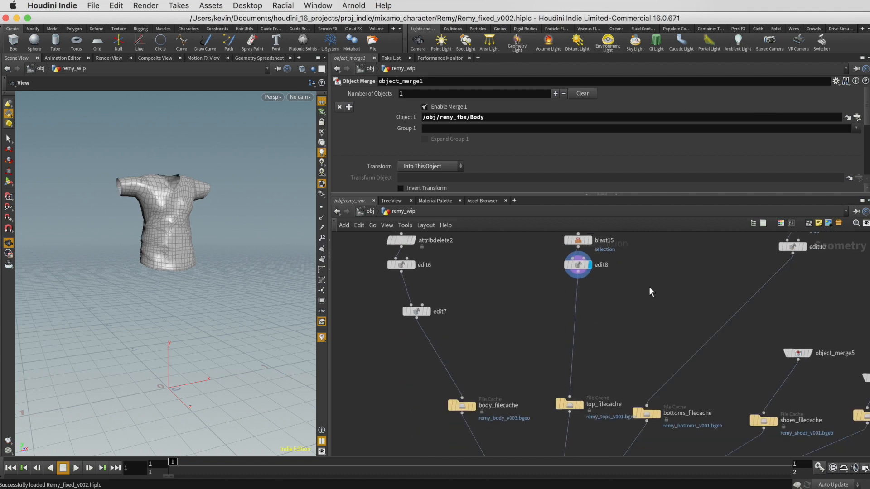
{"action": "middle_click_drag", "start_coordinate": [143, 221], "coordinate": [175, 304]}
{"action": "right_click_drag", "start_coordinate": [175, 305], "coordinate": [233, 293]}
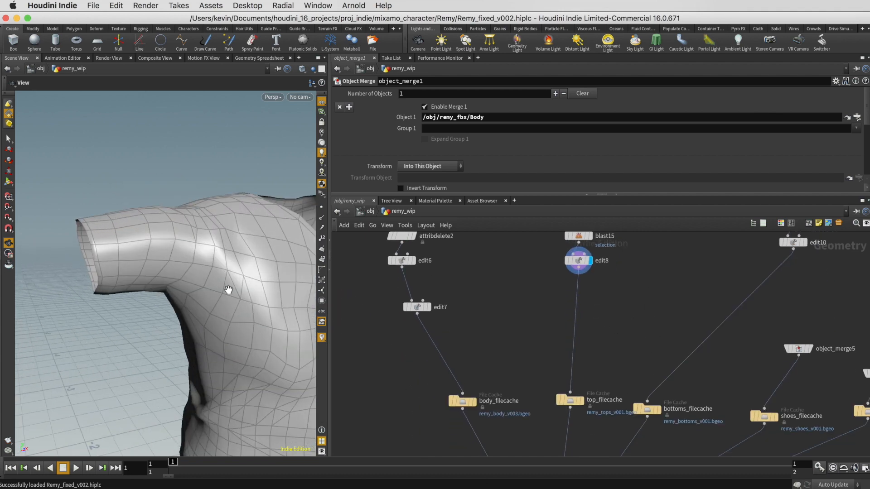
{"action": "left_click_drag", "start_coordinate": [233, 293], "coordinate": [276, 289]}
{"action": "middle_click_drag", "start_coordinate": [213, 275], "coordinate": [155, 284]}
{"action": "left_click_drag", "start_coordinate": [156, 284], "coordinate": [198, 281]}
{"action": "middle_click_drag", "start_coordinate": [629, 291], "coordinate": [604, 463]}
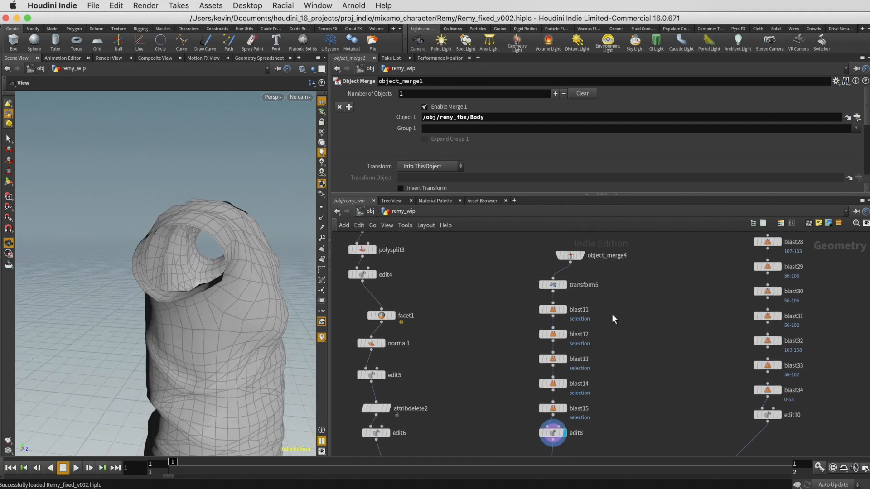
Compare the sleeve ends in object_merge4 and transform5 with edit8, and display top_filecache.
{"action": "left_click", "coordinate": [581, 255]}
{"action": "left_click_drag", "start_coordinate": [244, 273], "coordinate": [219, 255]}
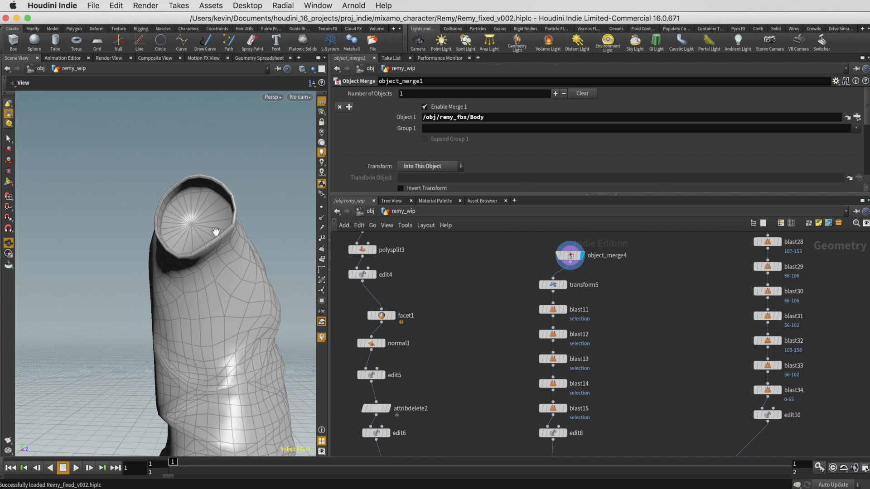
{"action": "left_click", "coordinate": [564, 284]}
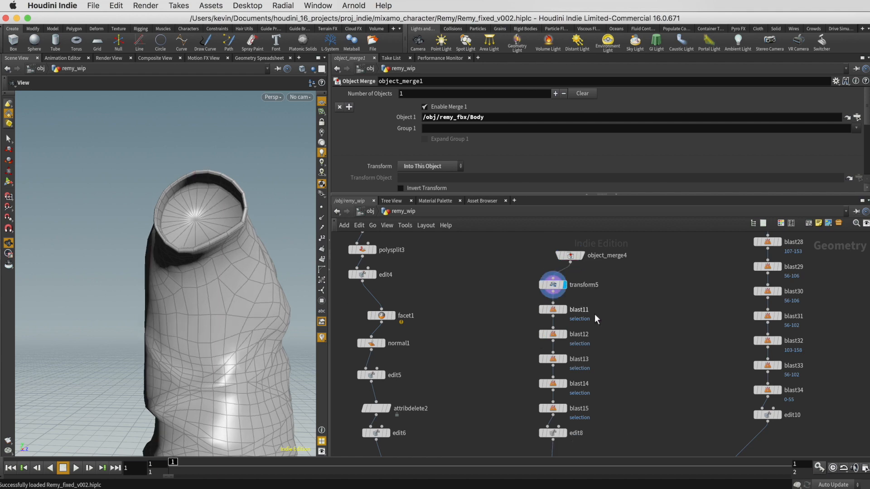
{"action": "left_click_drag", "start_coordinate": [294, 287], "coordinate": [265, 313]}
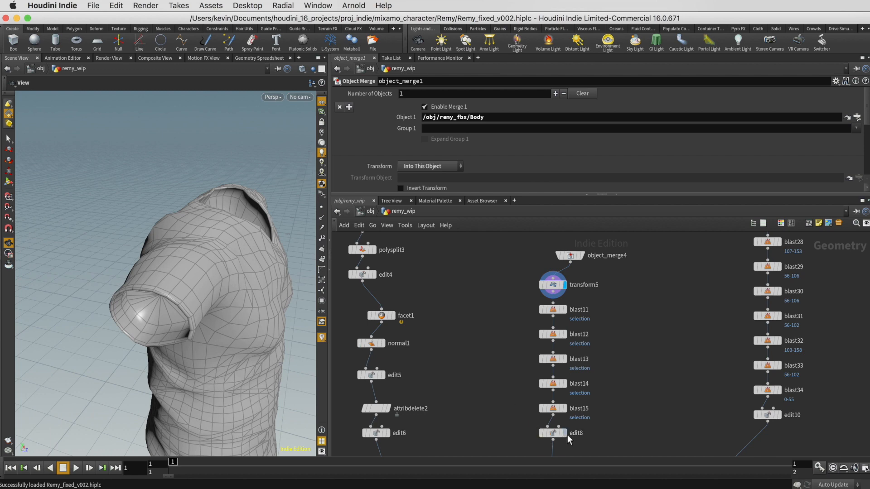
{"action": "left_click", "coordinate": [564, 434]}
{"action": "left_click_drag", "start_coordinate": [245, 281], "coordinate": [172, 282]}
{"action": "middle_click_drag", "start_coordinate": [626, 397], "coordinate": [602, 186]}
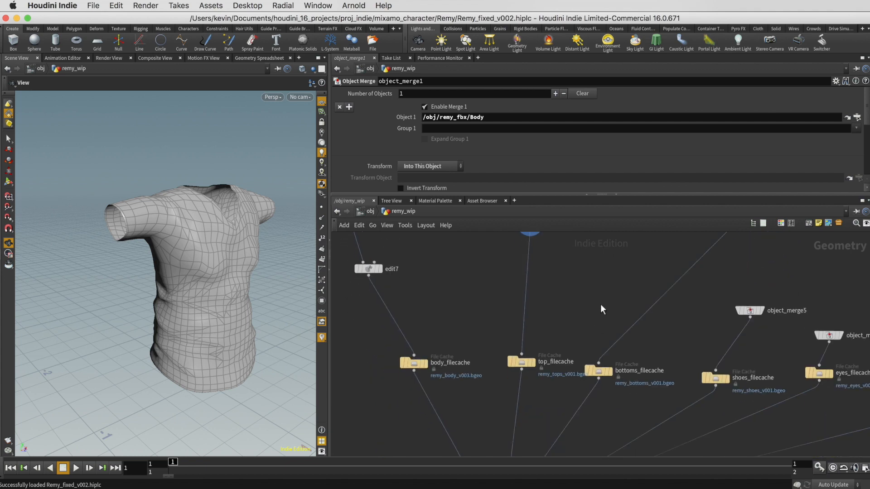
{"action": "left_click", "coordinate": [537, 362]}
Find the shorts branch of the network and display object_merge3.
{"action": "mouse_move", "coordinate": [538, 362]}
{"action": "middle_mouse_down"}
{"action": "mouse_move", "coordinate": [589, 302]}
{"action": "mouse_move", "coordinate": [505, 339]}
{"action": "mouse_move", "coordinate": [586, 343]}
{"action": "mouse_move", "coordinate": [567, 404]}
{"action": "middle_mouse_up"}
{"action": "middle_click_drag", "start_coordinate": [696, 300], "coordinate": [668, 408]}
{"action": "mouse_move", "coordinate": [699, 285]}
{"action": "middle_mouse_down"}
{"action": "mouse_move", "coordinate": [678, 372]}
{"action": "mouse_move", "coordinate": [666, 297]}
{"action": "mouse_move", "coordinate": [650, 378]}
{"action": "mouse_move", "coordinate": [639, 365]}
{"action": "middle_mouse_up"}
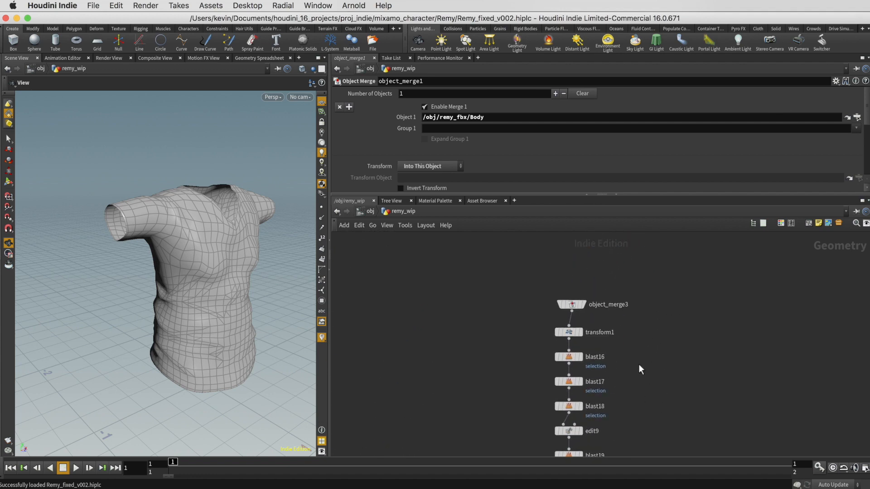
{"action": "left_click", "coordinate": [583, 304]}
{"action": "scroll", "coordinate": [148, 338], "scroll_direction": "down", "scroll_amount": 5}
{"action": "left_click_drag", "start_coordinate": [148, 337], "coordinate": [158, 366]}
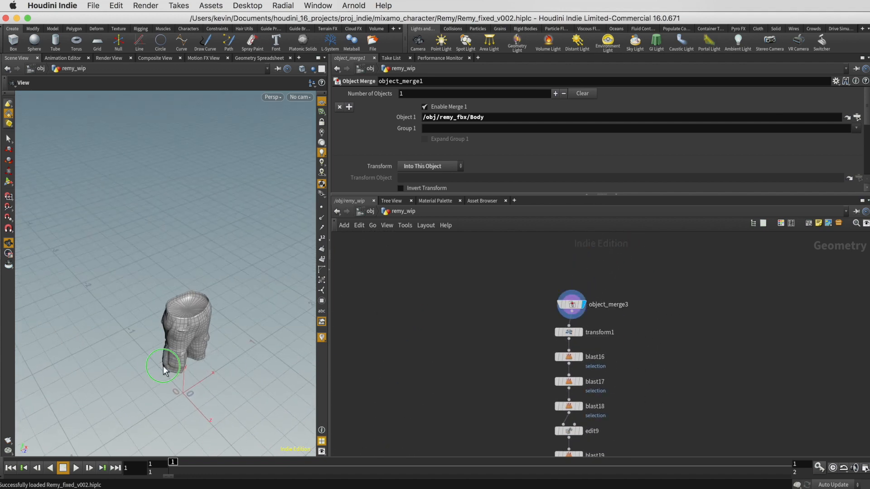
Examine the waist, pockets and legs of the original shorts mesh up close.
{"action": "right_click_drag", "start_coordinate": [159, 365], "coordinate": [216, 384]}
{"action": "middle_click_drag", "start_coordinate": [216, 384], "coordinate": [173, 303]}
{"action": "right_click_drag", "start_coordinate": [173, 303], "coordinate": [249, 338]}
{"action": "middle_click_drag", "start_coordinate": [248, 338], "coordinate": [192, 266]}
{"action": "left_click_drag", "start_coordinate": [192, 267], "coordinate": [225, 218]}
{"action": "left_click_drag", "start_coordinate": [189, 311], "coordinate": [198, 276]}
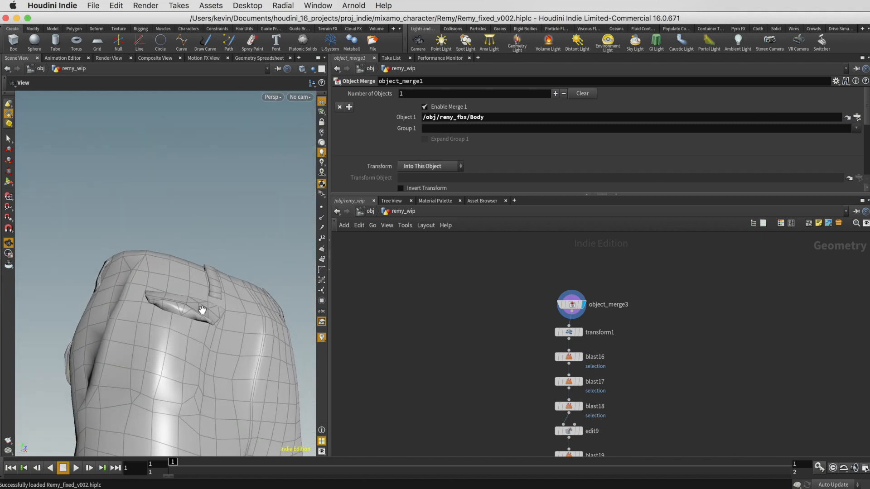
{"action": "middle_click_drag", "start_coordinate": [202, 324], "coordinate": [221, 171]}
{"action": "middle_click_drag", "start_coordinate": [204, 362], "coordinate": [229, 206]}
{"action": "mouse_move", "coordinate": [210, 319]}
{"action": "left_mouse_down"}
{"action": "mouse_move", "coordinate": [216, 294]}
{"action": "mouse_move", "coordinate": [173, 293]}
{"action": "mouse_move", "coordinate": [180, 253]}
{"action": "mouse_move", "coordinate": [204, 314]}
{"action": "left_mouse_up"}
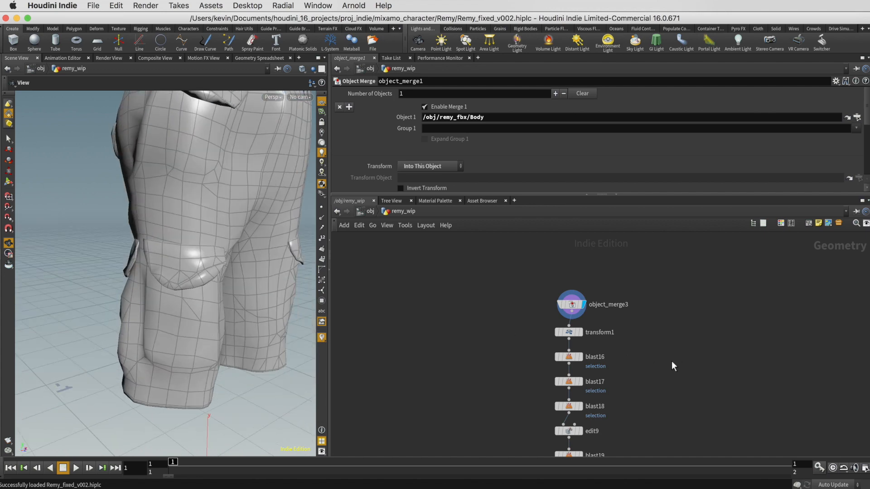
Display the cleaned-up shorts further down the object_merge3 branch, finishing with bottoms_filecache.
{"action": "middle_click_drag", "start_coordinate": [662, 382], "coordinate": [648, 333]}
{"action": "mouse_move", "coordinate": [637, 428]}
{"action": "middle_mouse_down"}
{"action": "mouse_move", "coordinate": [631, 183]}
{"action": "mouse_move", "coordinate": [610, 303]}
{"action": "mouse_move", "coordinate": [609, 187]}
{"action": "middle_mouse_up"}
{"action": "left_click", "coordinate": [549, 322]}
{"action": "left_click_drag", "start_coordinate": [236, 221], "coordinate": [189, 236]}
{"action": "middle_click_drag", "start_coordinate": [615, 373], "coordinate": [775, 230]}
{"action": "left_click", "coordinate": [560, 348]}
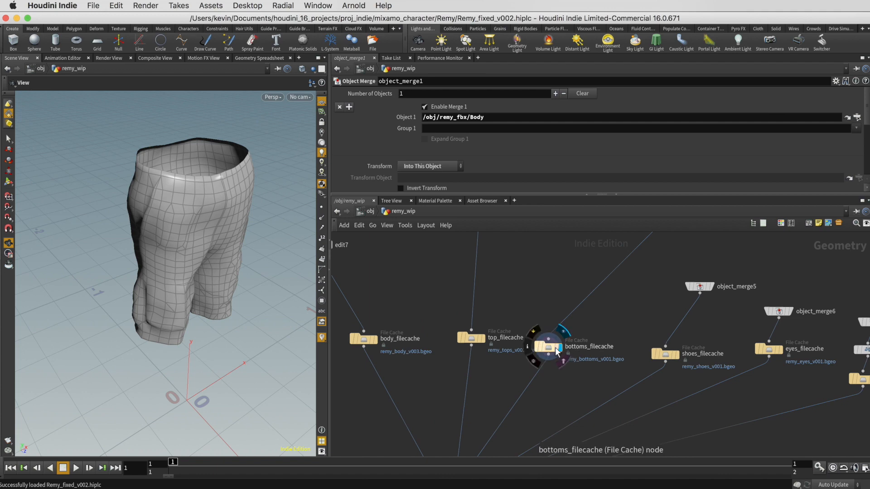
Look at the shorts from another side, then find and display merge2 at the end of the filecache branches.
{"action": "left_click_drag", "start_coordinate": [210, 286], "coordinate": [195, 253]}
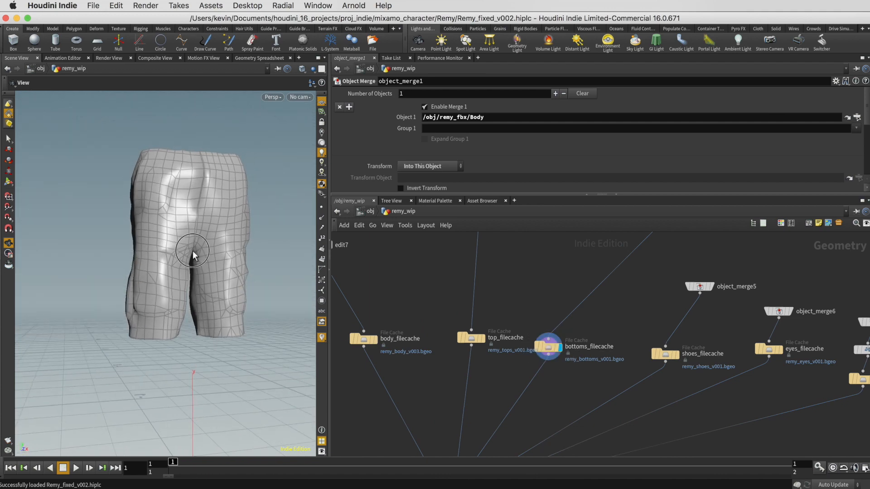
{"action": "middle_click_drag", "start_coordinate": [622, 310], "coordinate": [606, 267]}
{"action": "scroll", "coordinate": [639, 322], "scroll_direction": "down", "scroll_amount": 6}
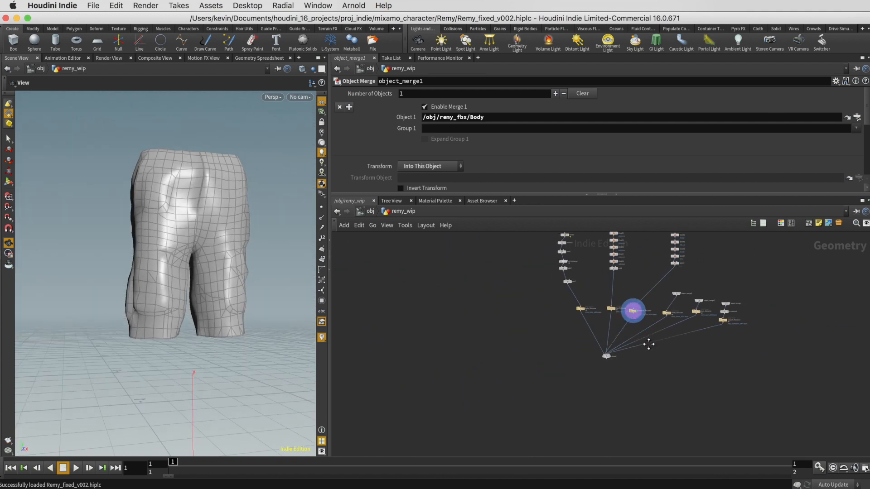
{"action": "right_click", "coordinate": [661, 400]}
{"action": "left_click", "coordinate": [781, 354]}
{"action": "middle_click_drag", "start_coordinate": [672, 409], "coordinate": [670, 390]}
{"action": "right_click_drag", "start_coordinate": [670, 390], "coordinate": [698, 352]}
{"action": "middle_click_drag", "start_coordinate": [698, 353], "coordinate": [694, 367]}
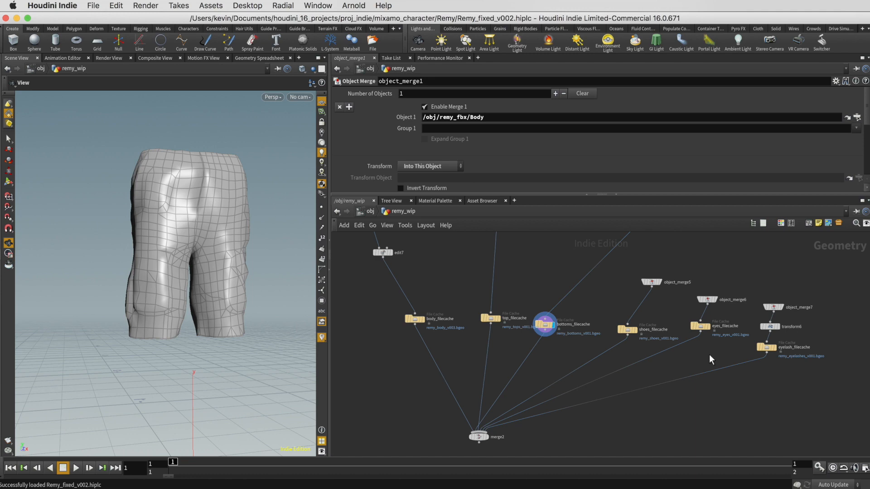
{"action": "left_click", "coordinate": [488, 437]}
Examine the merged Remy mesh up close from several angles, checking how the clothes and body parts fit together.
{"action": "left_click_drag", "start_coordinate": [249, 206], "coordinate": [180, 229]}
{"action": "middle_click_drag", "start_coordinate": [179, 229], "coordinate": [221, 317]}
{"action": "right_click_drag", "start_coordinate": [221, 317], "coordinate": [199, 248]}
{"action": "left_click_drag", "start_coordinate": [208, 204], "coordinate": [239, 221]}
{"action": "right_click_drag", "start_coordinate": [213, 222], "coordinate": [169, 226]}
{"action": "left_click_drag", "start_coordinate": [210, 223], "coordinate": [186, 224]}
{"action": "middle_click_drag", "start_coordinate": [187, 226], "coordinate": [206, 217]}
{"action": "mouse_move", "coordinate": [205, 216]}
{"action": "left_mouse_down"}
{"action": "mouse_move", "coordinate": [169, 219]}
{"action": "mouse_move", "coordinate": [203, 221]}
{"action": "left_mouse_up"}
{"action": "middle_click_drag", "start_coordinate": [203, 220], "coordinate": [180, 222]}
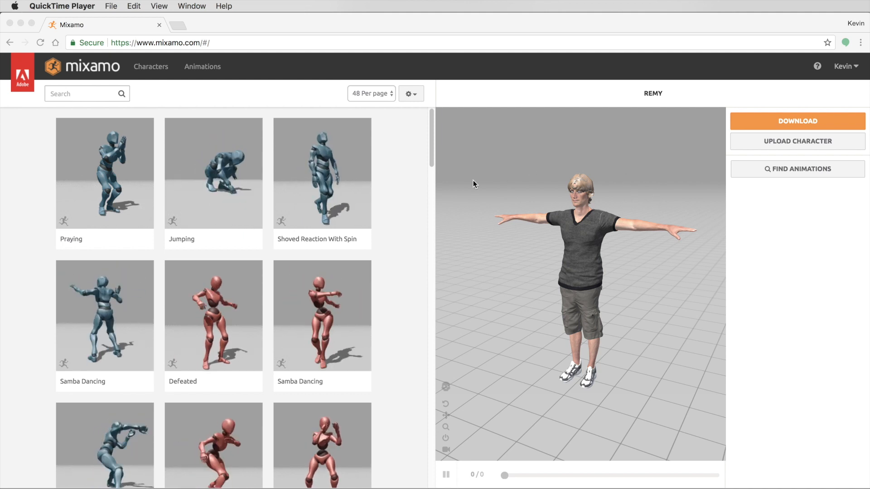
Switch to Mixamo in Chrome and search the animations for "walking".
{"action": "left_click", "coordinate": [81, 92]}
{"action": "left_click", "coordinate": [83, 94]}
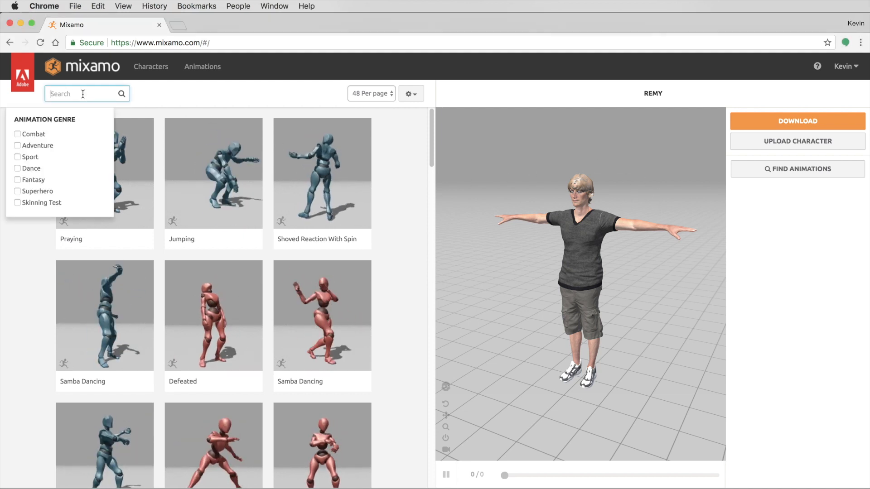
{"action": "type", "text": "walking"}
{"action": "key", "text": "Return"}
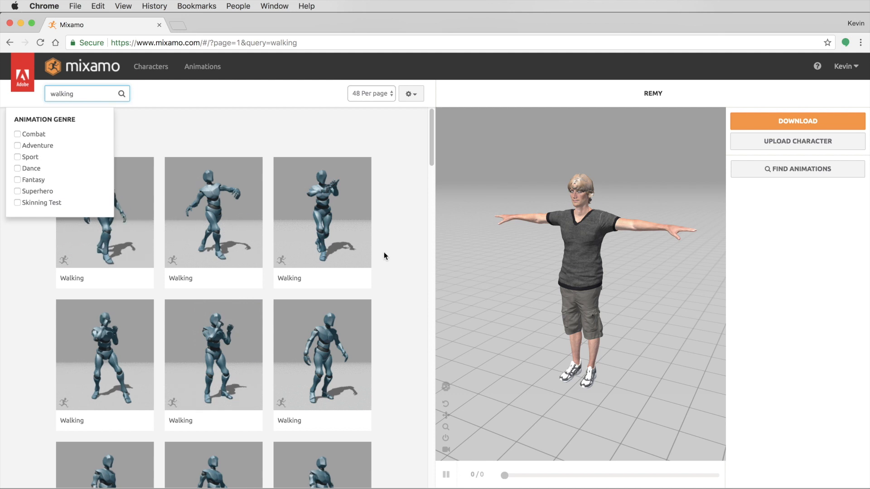
{"action": "key", "text": "Return"}
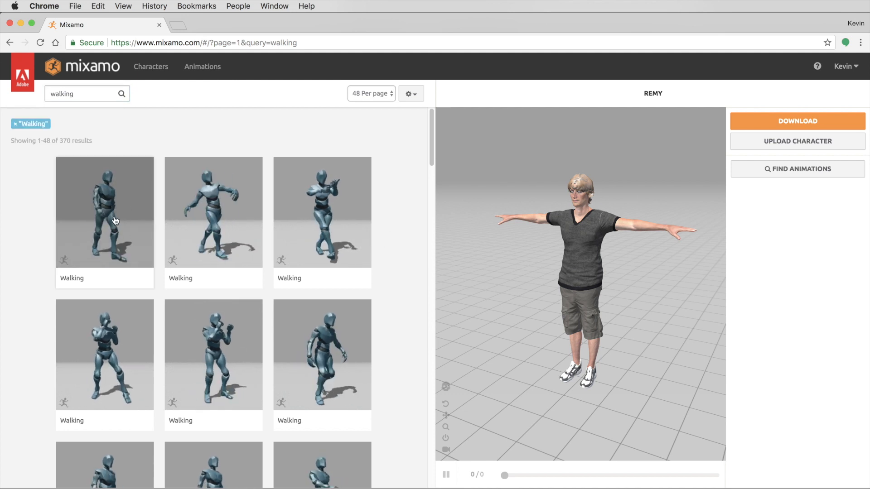
Apply the first Walking animation to Remy with In Place enabled and view the walk from the side.
{"action": "left_click", "coordinate": [109, 234]}
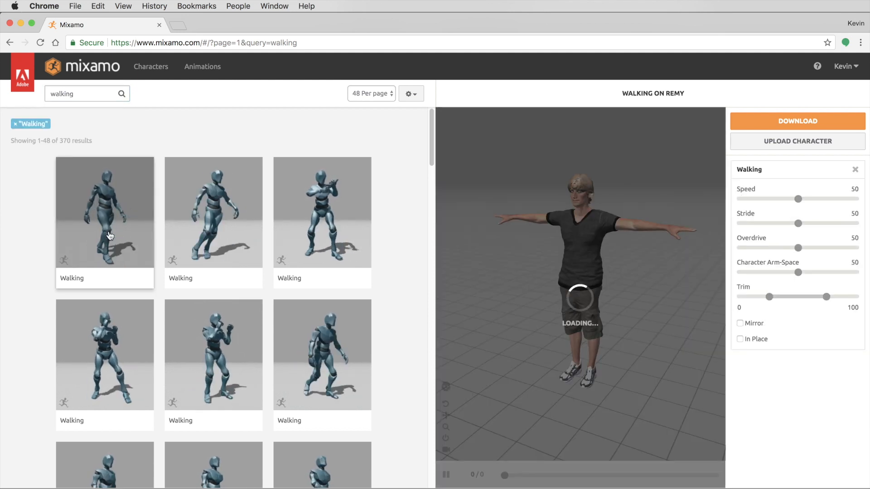
{"action": "left_click", "coordinate": [740, 339]}
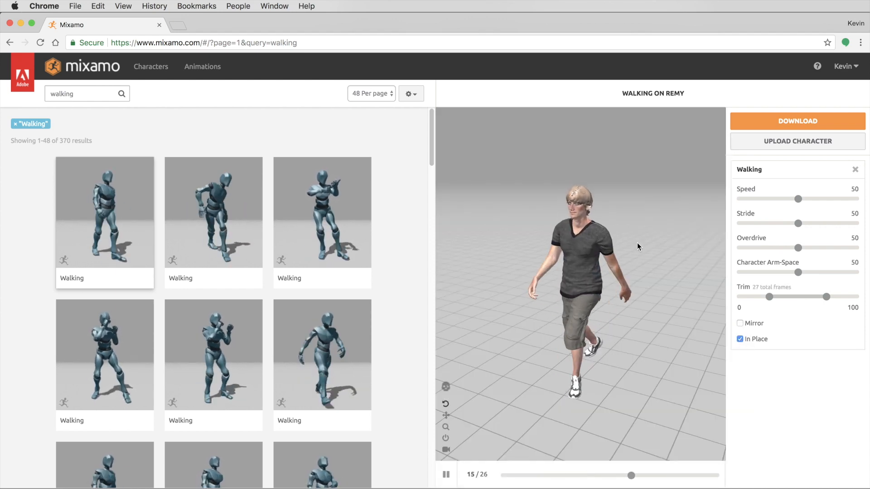
{"action": "left_click_drag", "start_coordinate": [652, 253], "coordinate": [608, 316]}
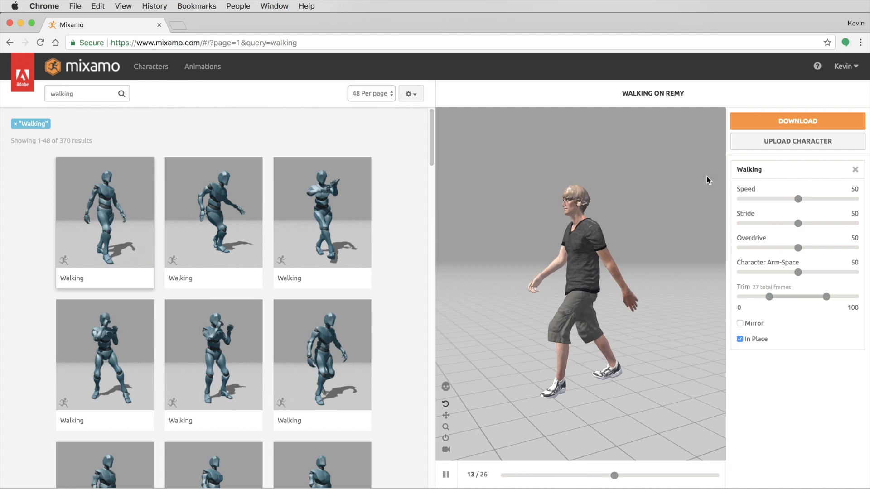
Download the walking animation as FBX(.fbx) without skin, at 24 frames per second and with keyframe reduction set to none.
{"action": "left_click", "coordinate": [798, 121]}
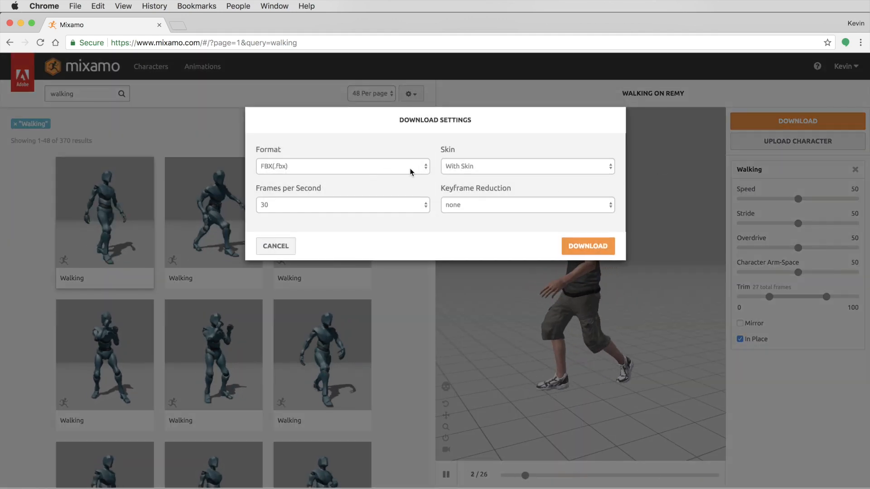
{"action": "left_click", "coordinate": [522, 168]}
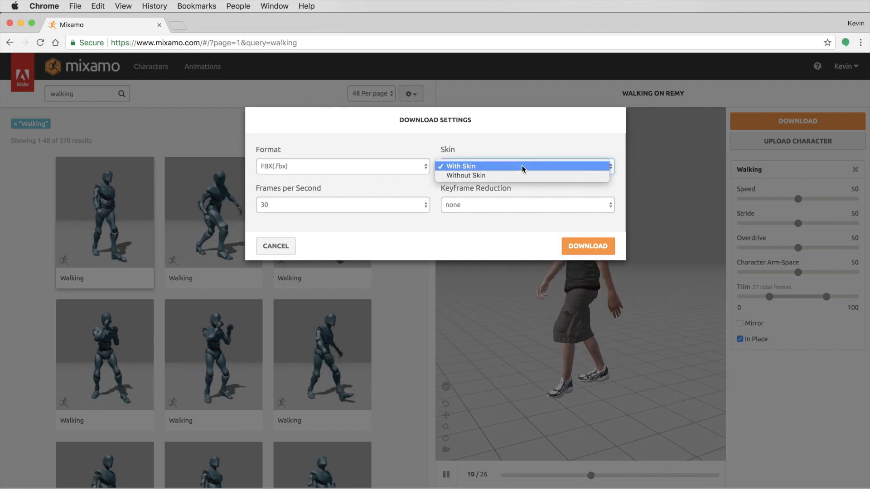
{"action": "left_click", "coordinate": [518, 175]}
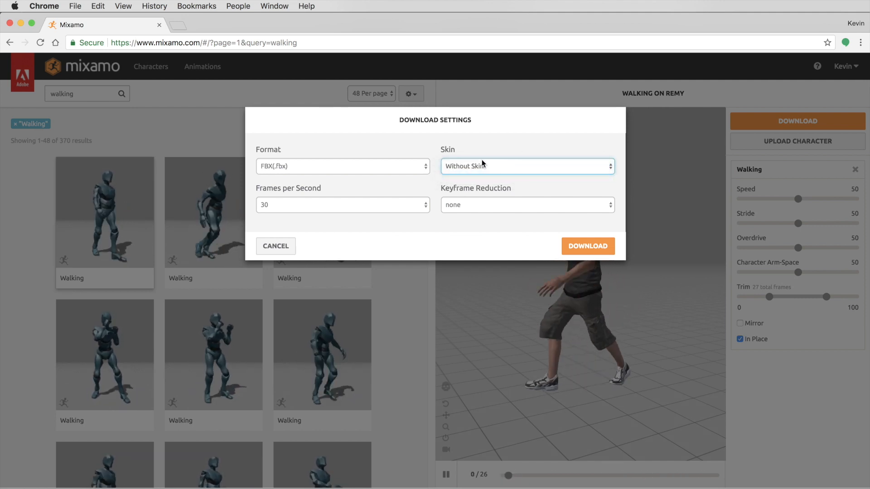
{"action": "left_click", "coordinate": [276, 205]}
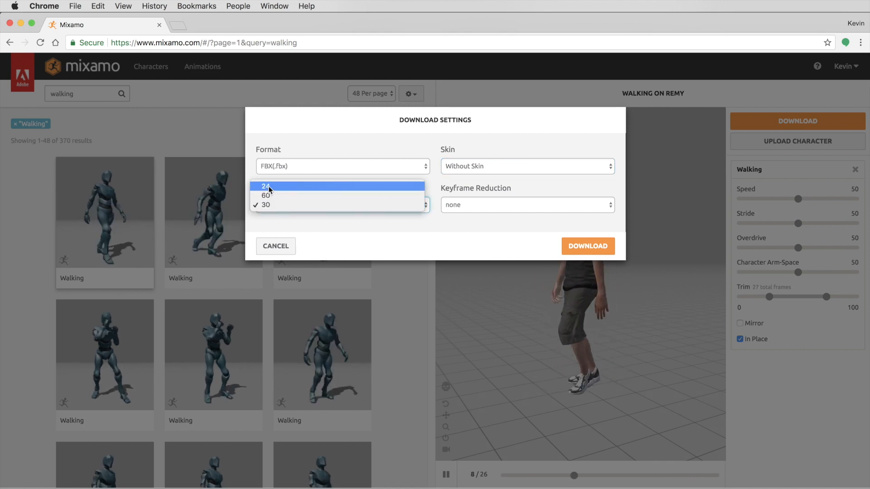
{"action": "left_click", "coordinate": [268, 186]}
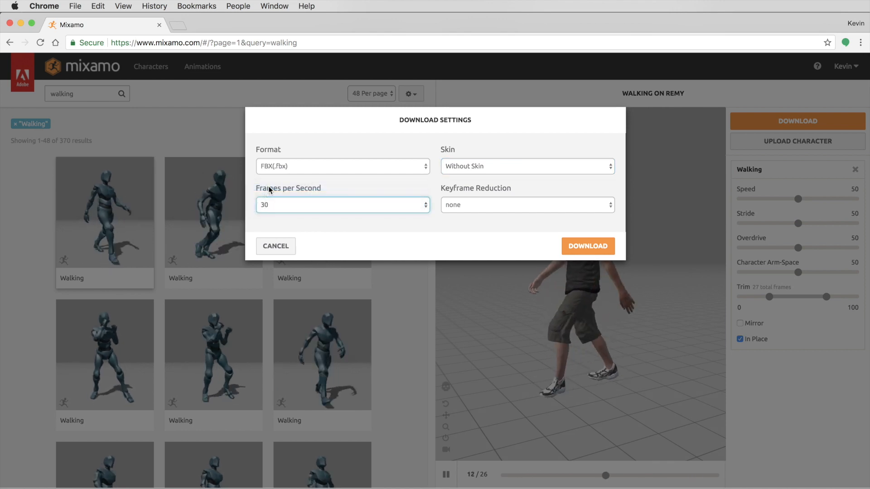
{"action": "left_click", "coordinate": [489, 206]}
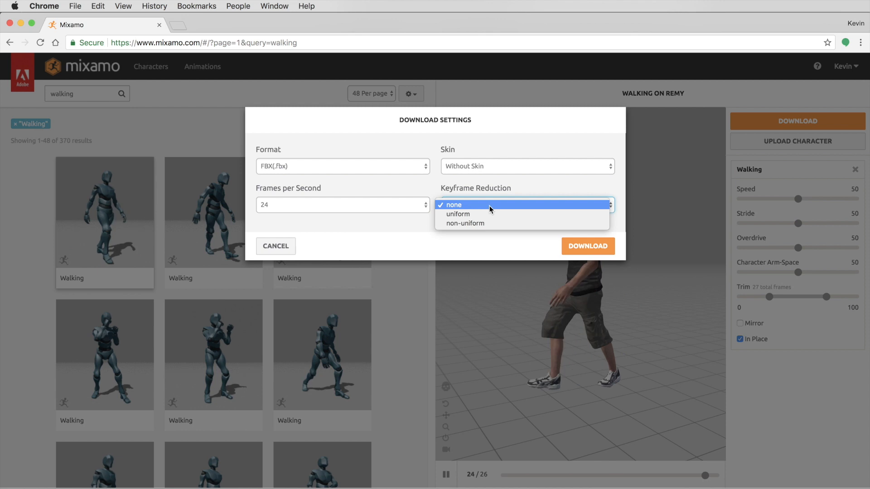
{"action": "left_click", "coordinate": [490, 207]}
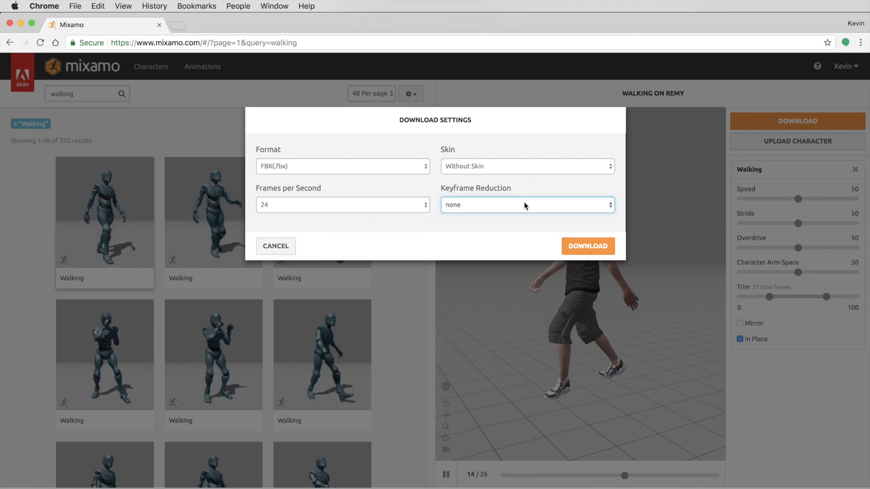
{"action": "left_click", "coordinate": [584, 247]}
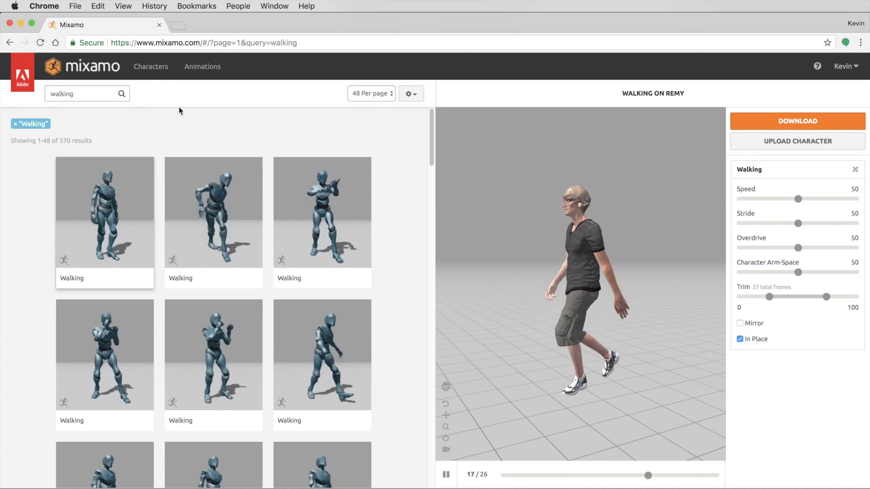
Switch to the Remy_rigging_v010.hiplc scene in Houdini and view the Remy character more closely.
{"action": "left_click", "coordinate": [20, 23]}
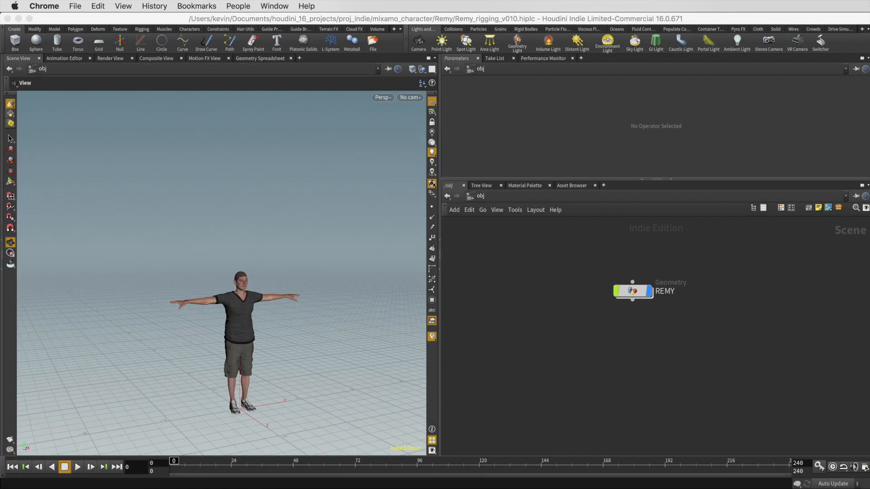
{"action": "left_click", "coordinate": [318, 333]}
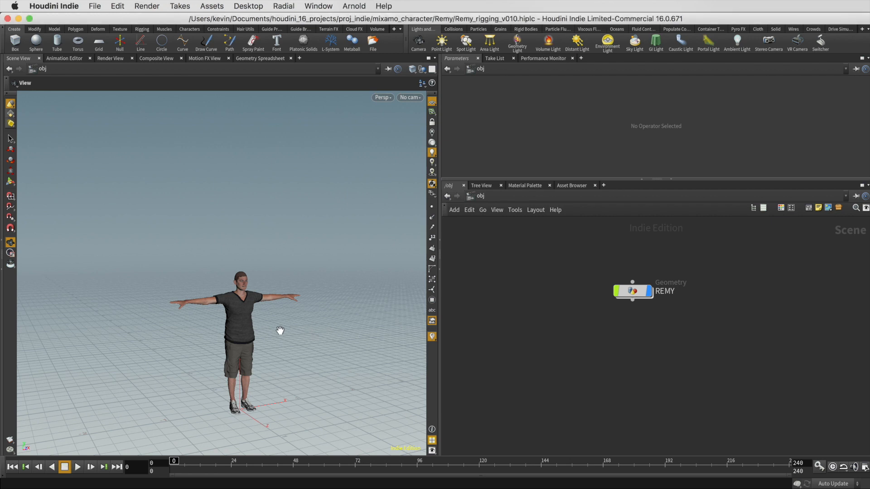
{"action": "scroll", "coordinate": [282, 331], "scroll_direction": "up", "scroll_amount": 5}
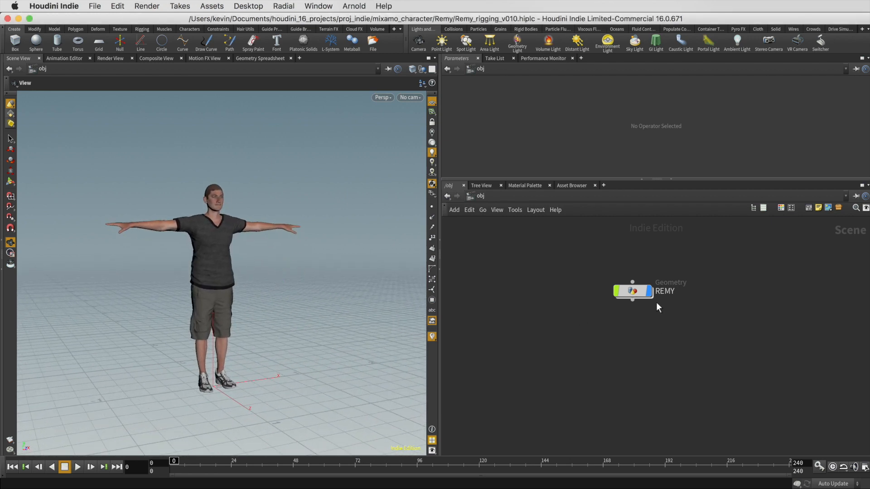
Inside the REMY geometry, display the BODY, BOTTOM, TOP, SHOES, EYES and EYELASHES file nodes one after another.
{"action": "double_click", "coordinate": [635, 291]}
{"action": "left_click", "coordinate": [482, 273]}
{"action": "scroll", "coordinate": [482, 274], "scroll_direction": "up", "scroll_amount": 3}
{"action": "left_click", "coordinate": [488, 274]}
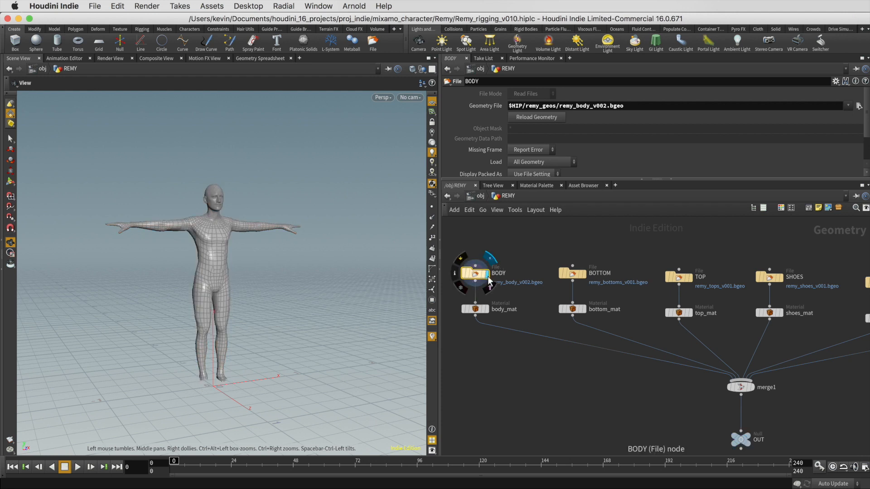
{"action": "left_click", "coordinate": [587, 275]}
{"action": "scroll", "coordinate": [594, 267], "scroll_direction": "right", "scroll_amount": 5}
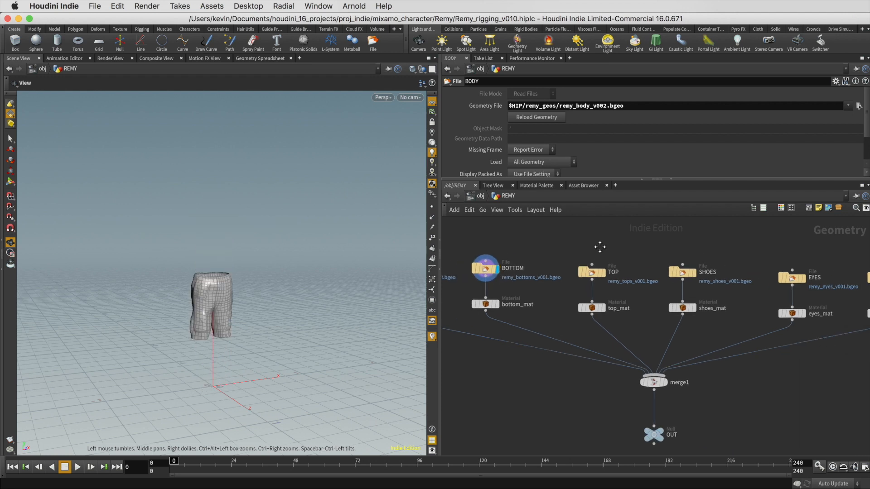
{"action": "left_click", "coordinate": [597, 273]}
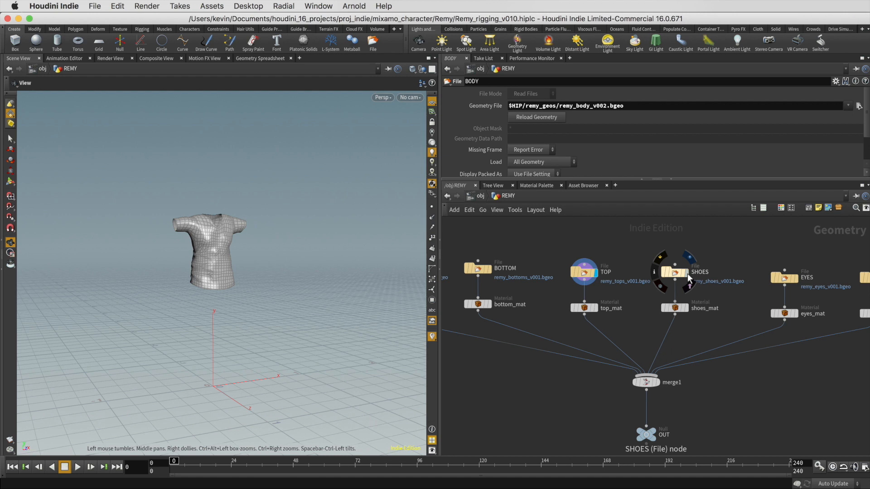
{"action": "left_click", "coordinate": [685, 274]}
{"action": "scroll", "coordinate": [679, 278], "scroll_direction": "right", "scroll_amount": 6}
{"action": "left_click", "coordinate": [680, 279]}
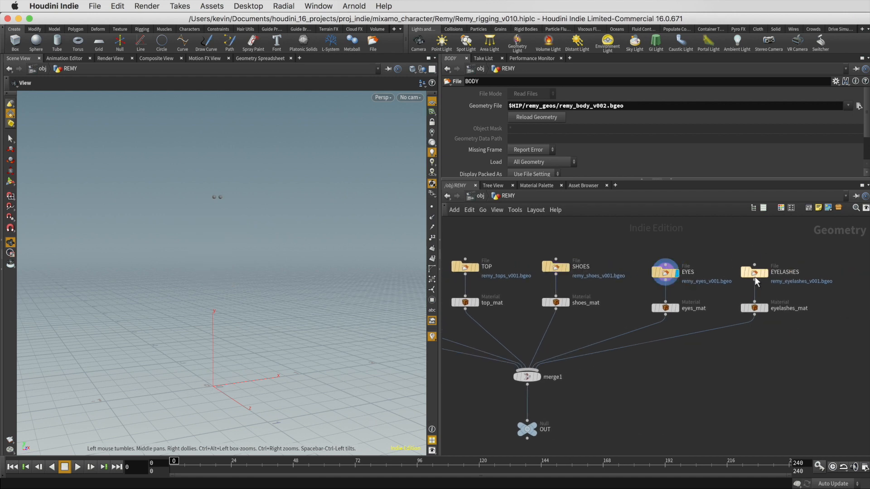
{"action": "left_click", "coordinate": [769, 278]}
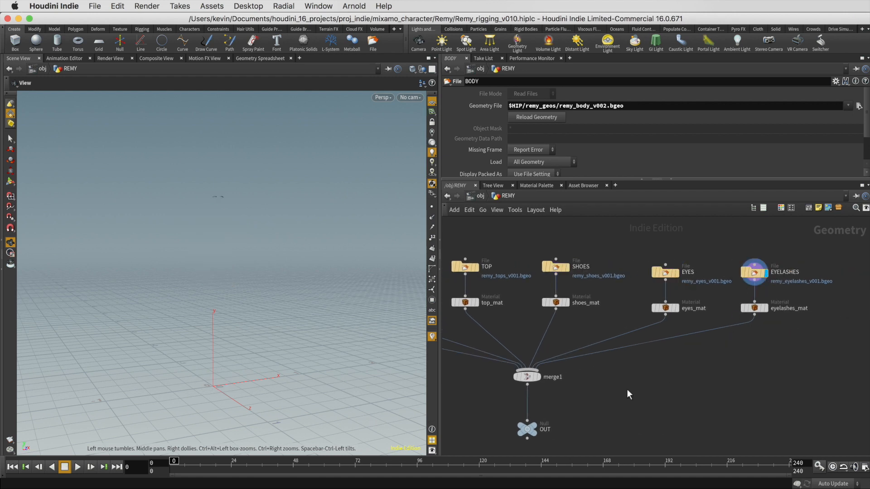
Display the OUT node of the REMY network and return to the object level, repositioning the REMY node there.
{"action": "scroll", "coordinate": [642, 393], "scroll_direction": "left", "scroll_amount": 6}
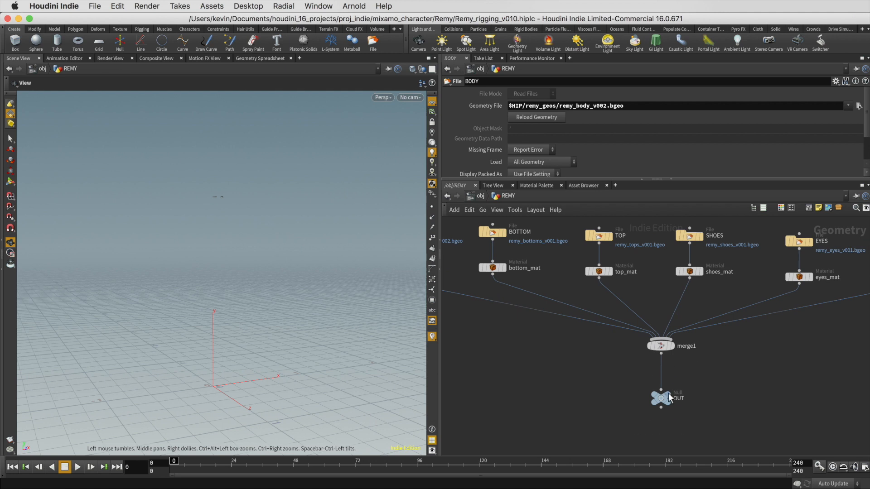
{"action": "left_click", "coordinate": [669, 398]}
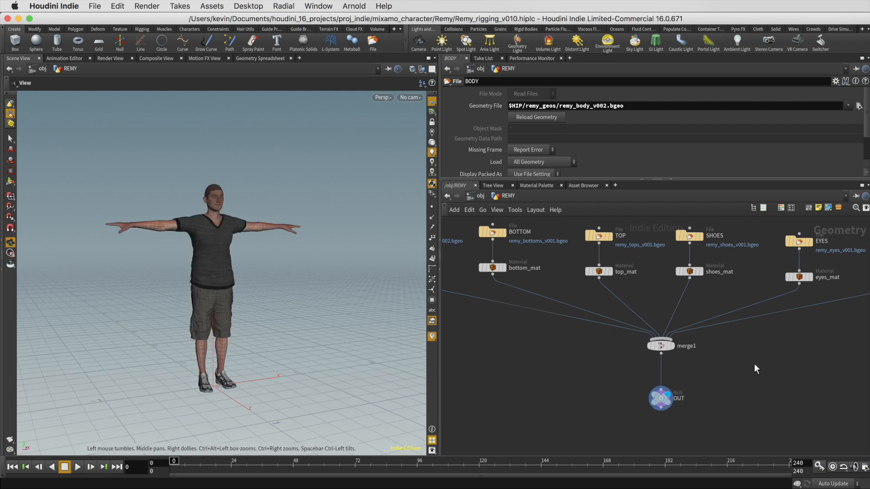
{"action": "left_click", "coordinate": [481, 196]}
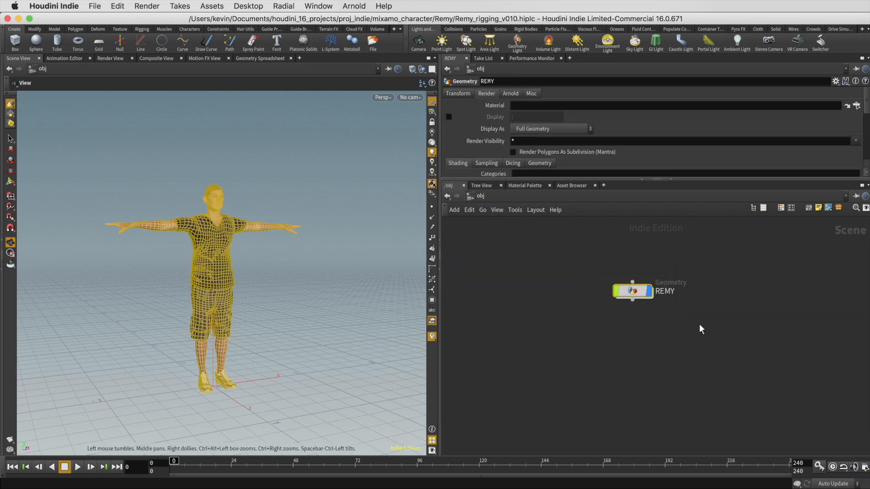
{"action": "middle_click_drag", "start_coordinate": [663, 277], "coordinate": [613, 299]}
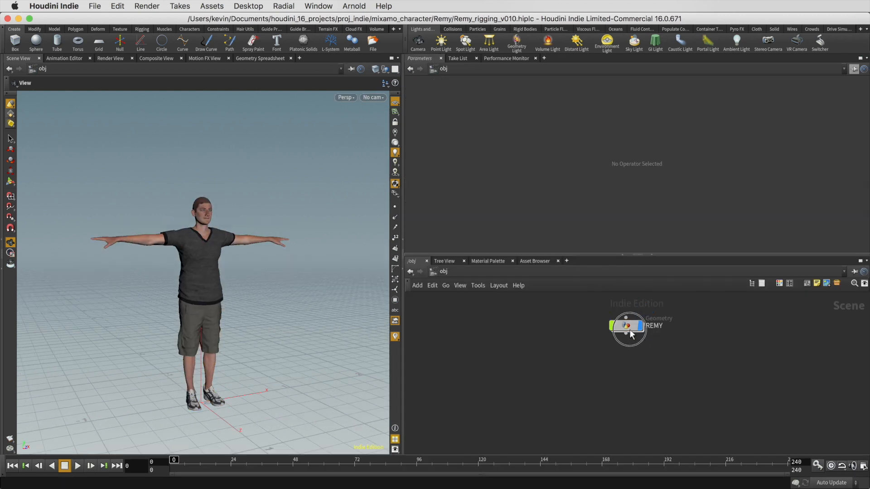
{"action": "left_click_drag", "start_coordinate": [629, 329], "coordinate": [608, 338]}
Merge Walking (1).fbx from the Downloads folder into the scene with the default FBX import options.
{"action": "left_click", "coordinate": [94, 6]}
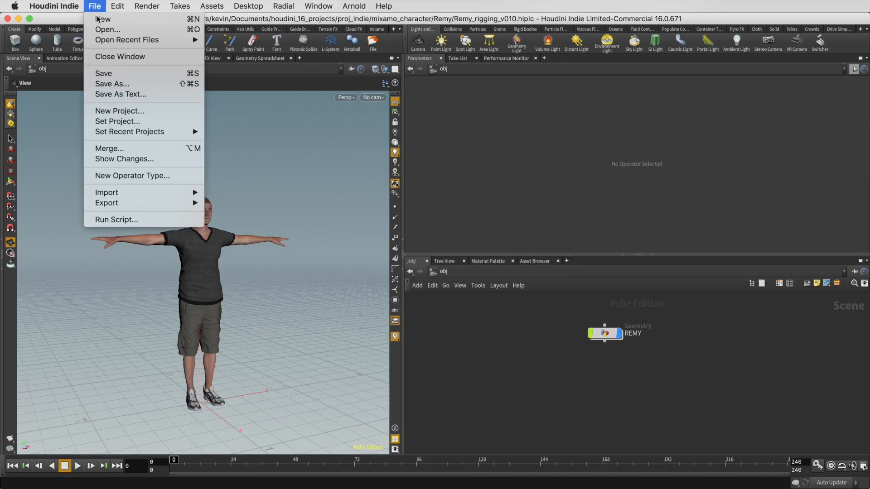
{"action": "mouse_move", "coordinate": [133, 192]}
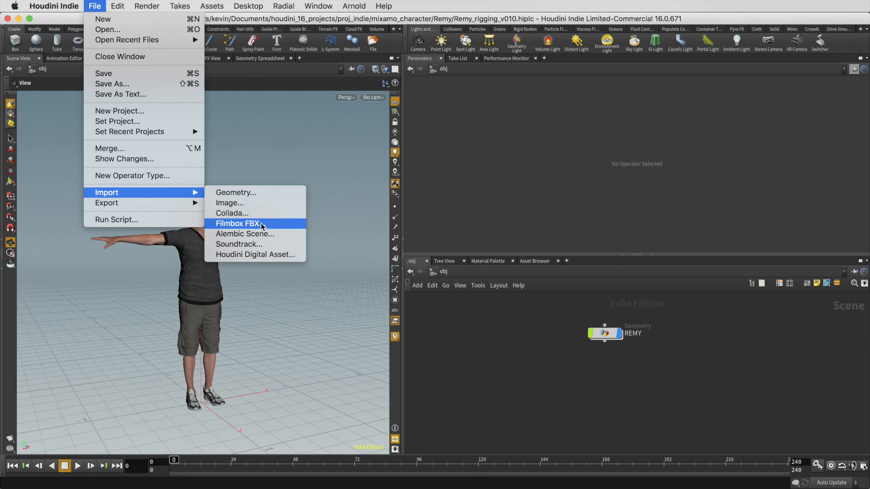
{"action": "left_click", "coordinate": [274, 224]}
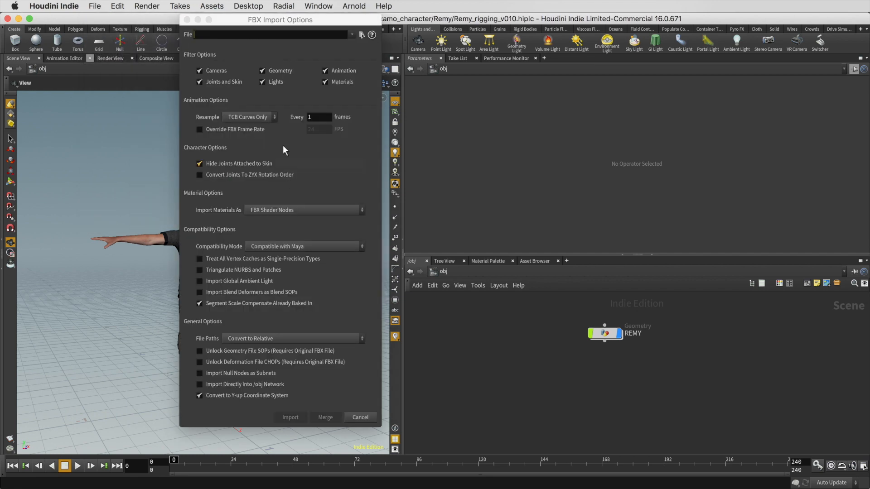
{"action": "left_click", "coordinate": [362, 35]}
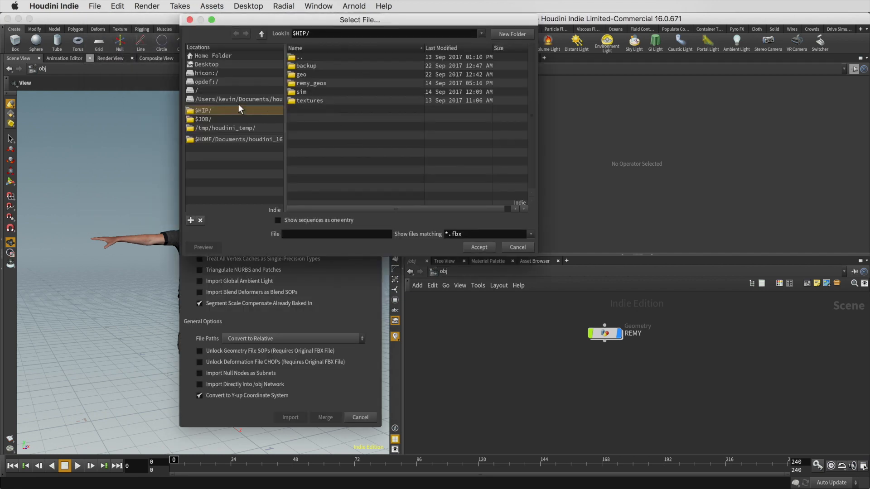
{"action": "left_click", "coordinate": [209, 55]}
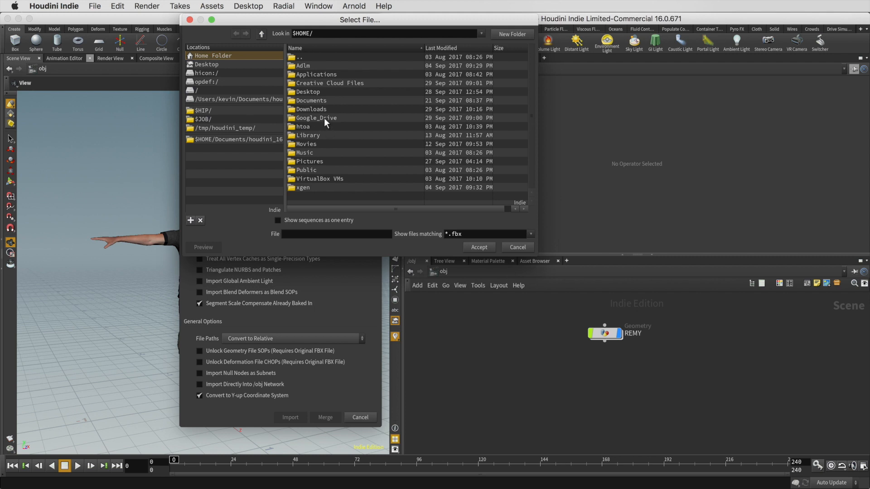
{"action": "double_click", "coordinate": [316, 109]}
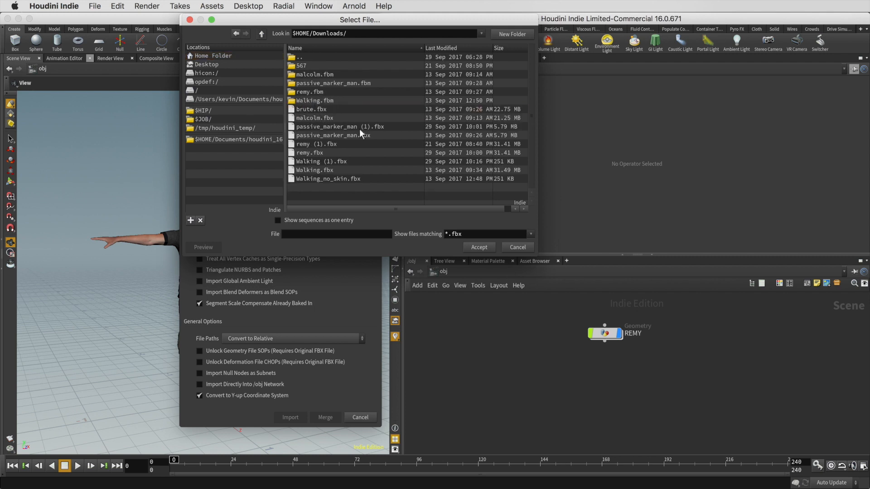
{"action": "double_click", "coordinate": [346, 162]}
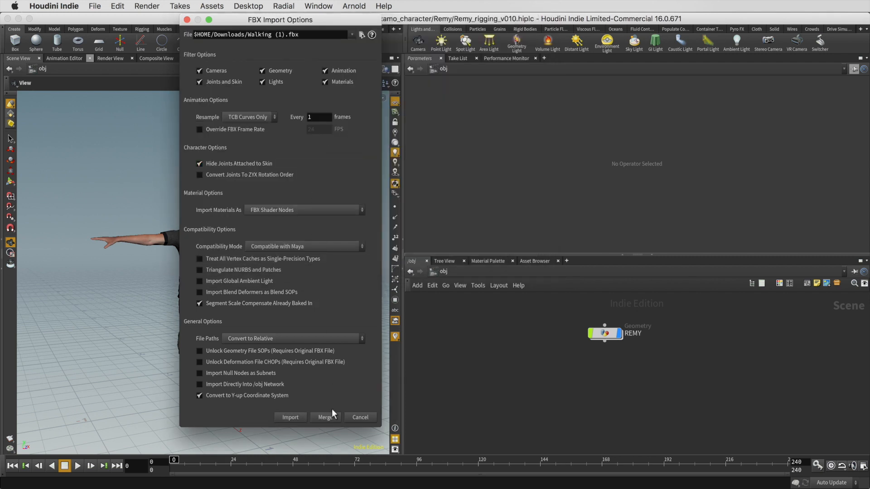
{"action": "left_click", "coordinate": [325, 417]}
{"action": "mouse_move", "coordinate": [277, 296]}
{"action": "left_mouse_down"}
{"action": "mouse_move", "coordinate": [262, 233]}
{"action": "mouse_move", "coordinate": [272, 187]}
{"action": "mouse_move", "coordinate": [288, 274]}
{"action": "mouse_move", "coordinate": [264, 292]}
{"action": "mouse_move", "coordinate": [281, 295]}
{"action": "left_mouse_up"}
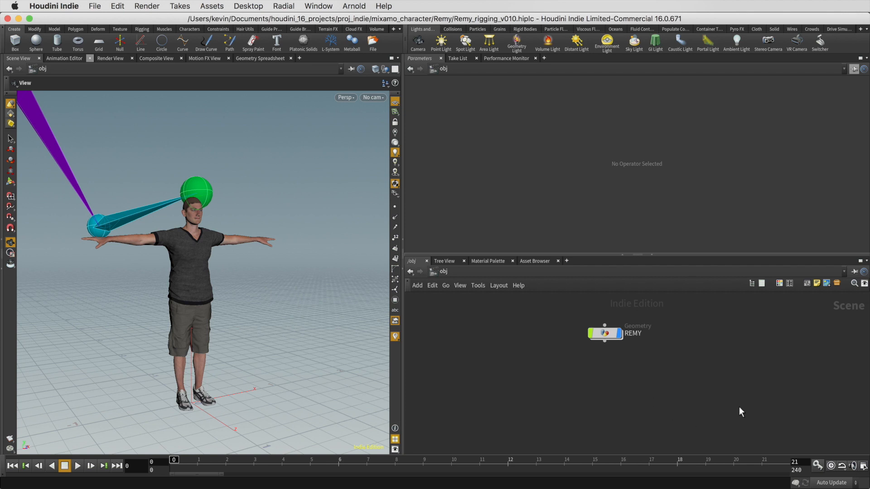
Place the imported walking subnetwork directly below the REMY node and go inside it.
{"action": "key", "text": "h"}
{"action": "left_click_drag", "start_coordinate": [809, 401], "coordinate": [697, 377]}
{"action": "scroll", "coordinate": [684, 376], "scroll_direction": "up", "scroll_amount": 5}
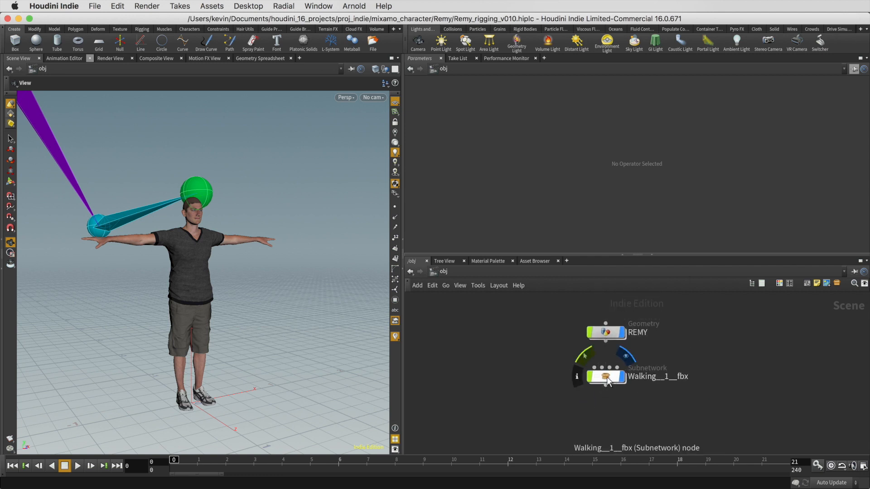
{"action": "double_click", "coordinate": [606, 379]}
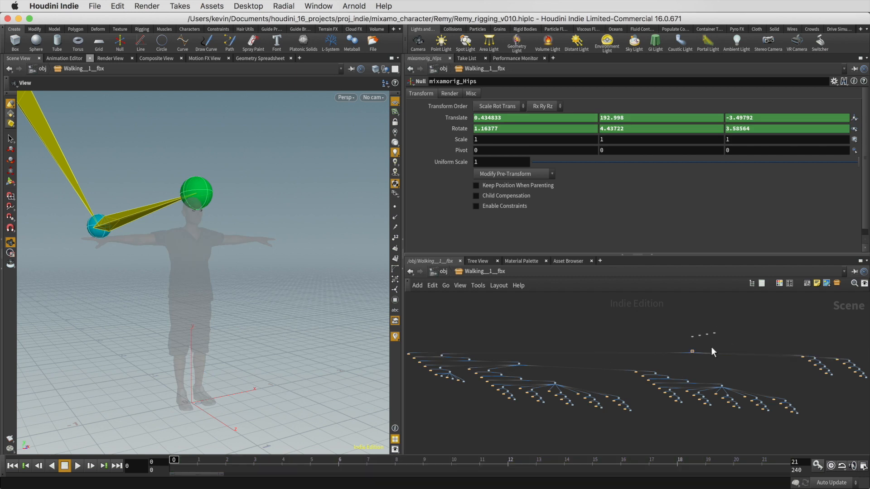
Add a Null above mixamorig_Hips and connect its output to the hips node's input as parent.
{"action": "scroll", "coordinate": [705, 352], "scroll_direction": "up", "scroll_amount": 10}
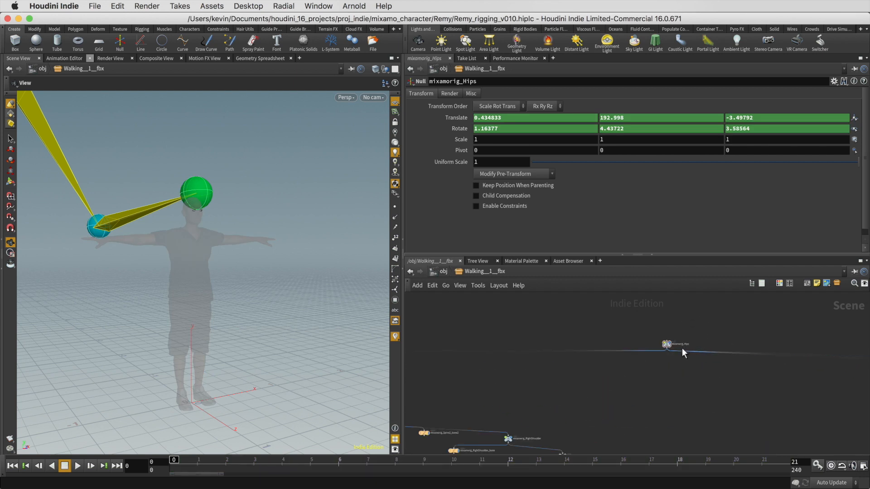
{"action": "key", "text": "Tab"}
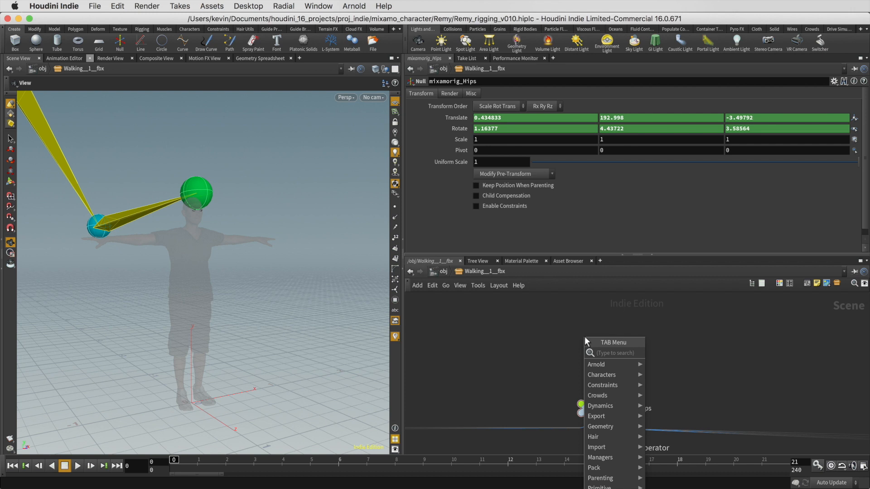
{"action": "type", "text": "null"}
{"action": "key", "text": "Return"}
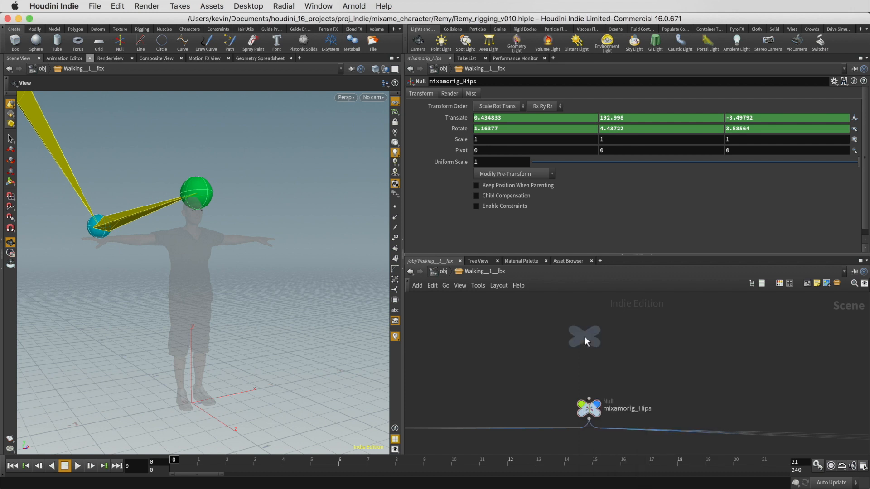
{"action": "left_click", "coordinate": [581, 336]}
{"action": "left_click", "coordinate": [589, 351]}
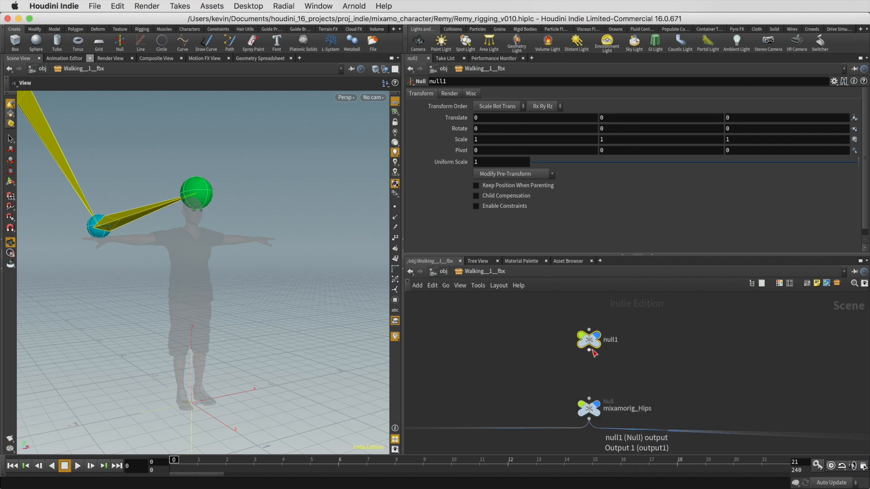
{"action": "left_click", "coordinate": [589, 397]}
Rename the new parent null to overall_trans.
{"action": "double_click", "coordinate": [616, 339]}
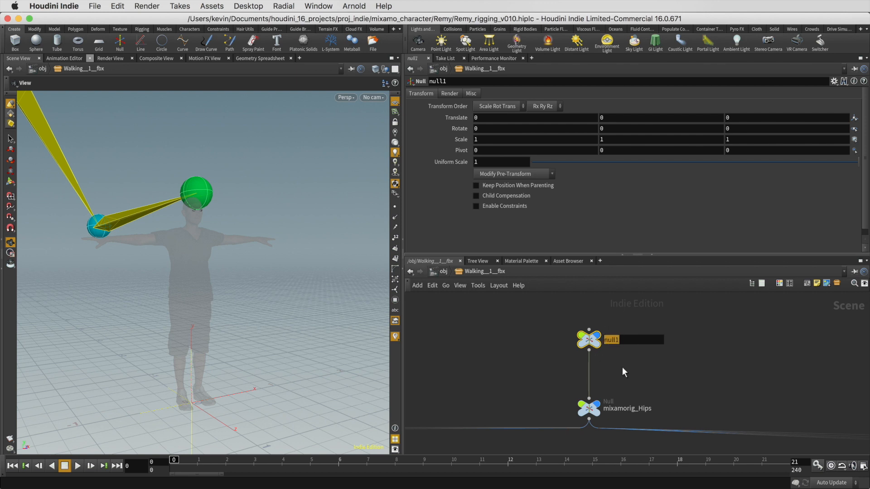
{"action": "type", "text": "over"}
{"action": "key", "text": "BackSpace"}
{"action": "type", "text": "erall_trans"}
{"action": "key", "text": "Return"}
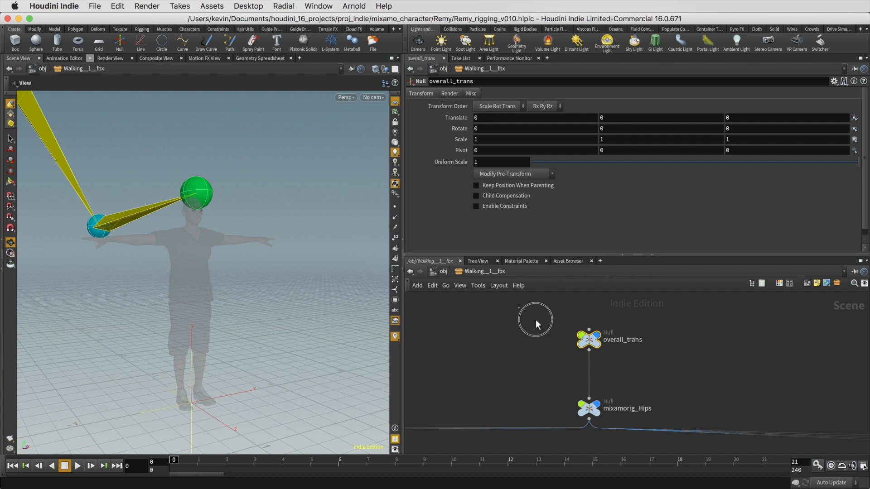
Set the uniform scale of overall_trans to 0.005 to bring the skeleton to Remy's size.
{"action": "left_click", "coordinate": [488, 162]}
{"action": "type", "text": "0.001"}
{"action": "key", "text": "Return"}
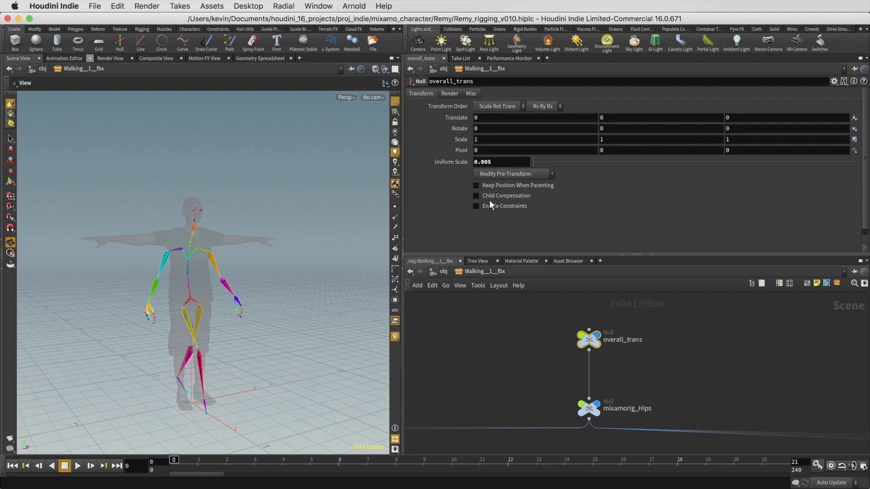
{"action": "middle_click_drag", "start_coordinate": [685, 400], "coordinate": [691, 361]}
{"action": "left_click", "coordinate": [693, 351]}
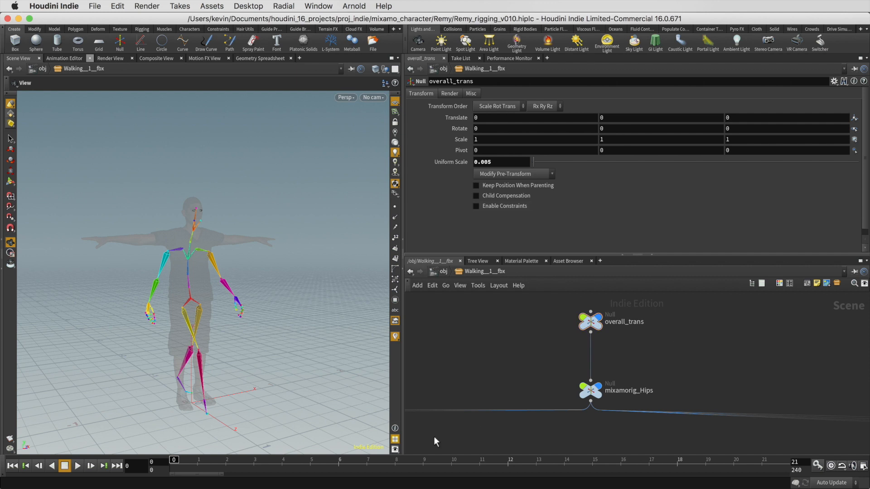
Set the global animation range from frame -10 to 120 and start the playback range at frame -10.
{"action": "left_click", "coordinate": [152, 471]}
{"action": "left_click", "coordinate": [862, 467]}
{"action": "left_click_drag", "start_coordinate": [845, 362], "coordinate": [520, 239]}
{"action": "double_click", "coordinate": [519, 264]}
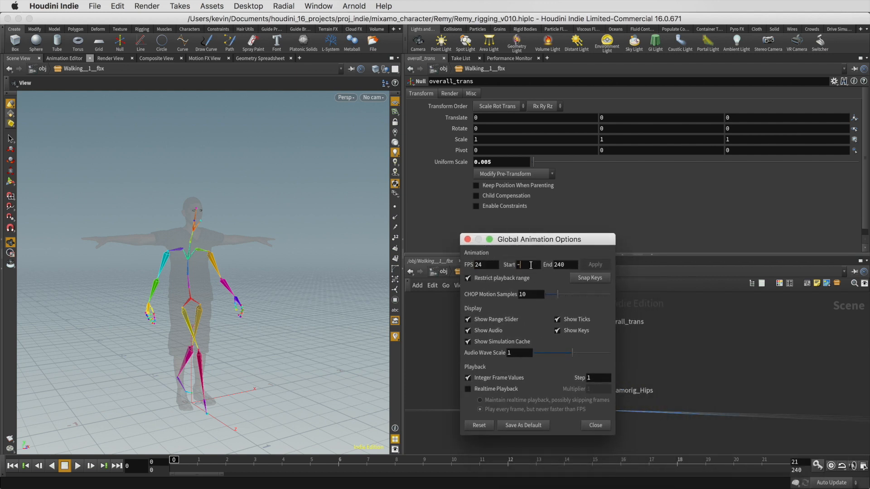
{"action": "double_click", "coordinate": [576, 264]}
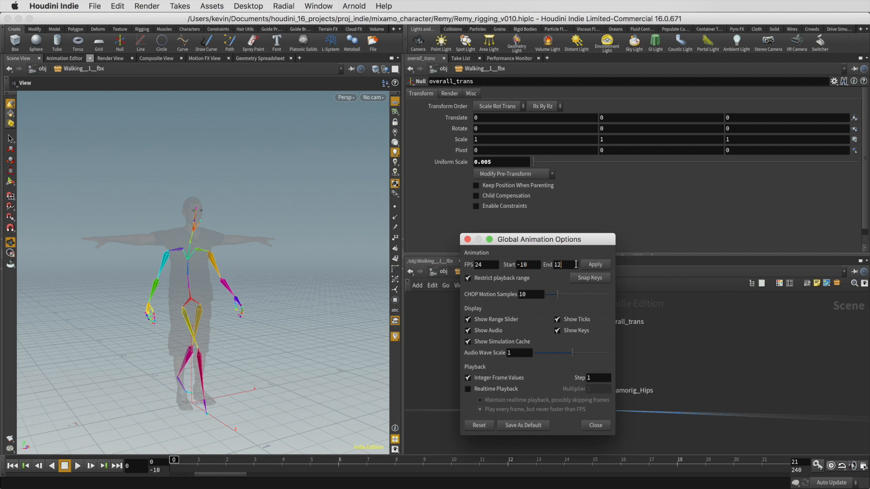
{"action": "left_click", "coordinate": [594, 264]}
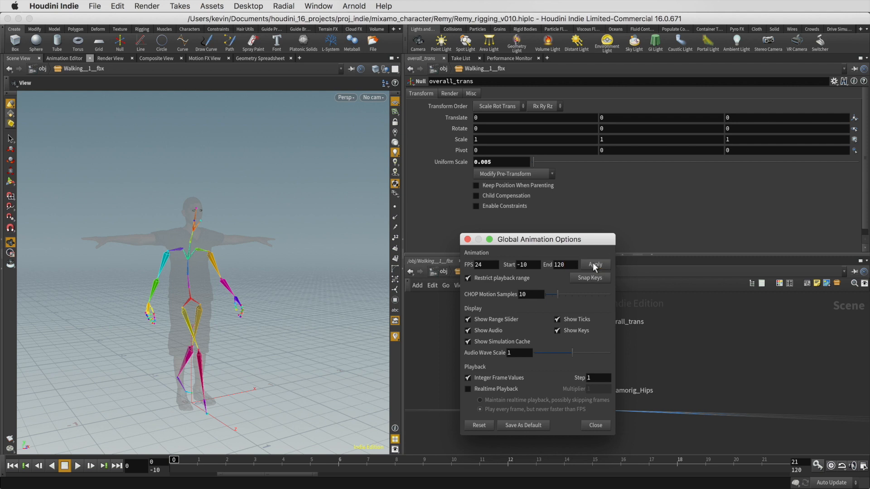
{"action": "left_click", "coordinate": [599, 425]}
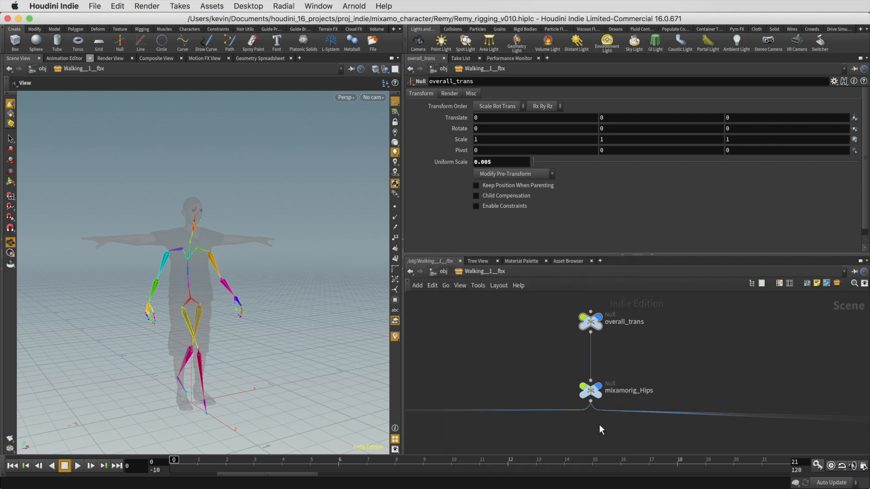
{"action": "key", "text": "Return"}
{"action": "left_click", "coordinate": [175, 461]}
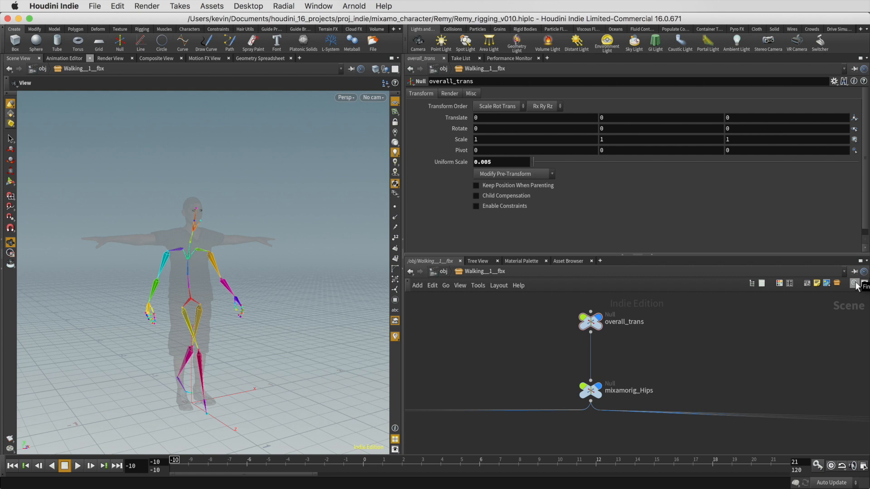
Go to frame 0, find all nodes whose type is null, and select every match.
{"action": "left_click", "coordinate": [367, 462]}
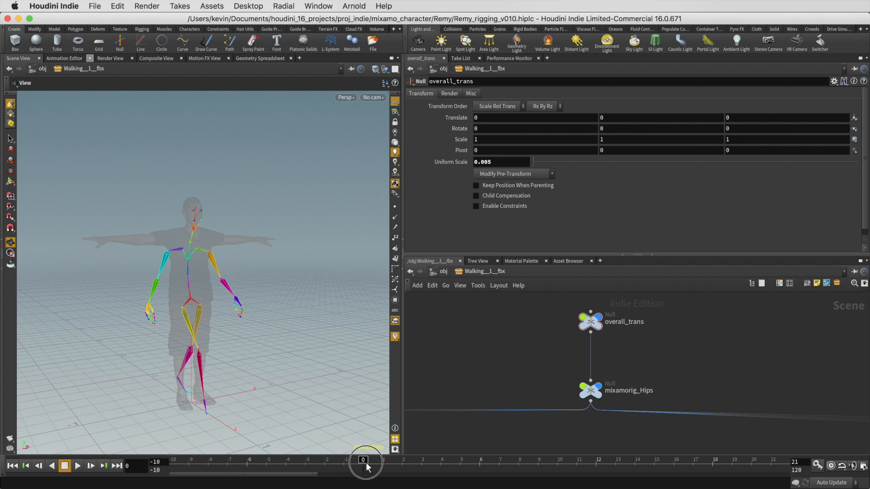
{"action": "left_click", "coordinate": [854, 283]}
{"action": "left_click_drag", "start_coordinate": [842, 182], "coordinate": [599, 208]}
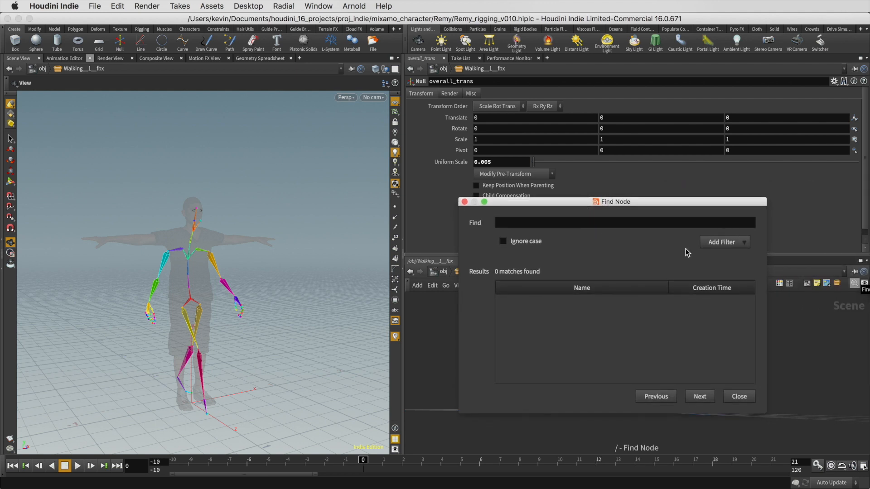
{"action": "left_click", "coordinate": [722, 242]}
{"action": "left_click", "coordinate": [724, 292]}
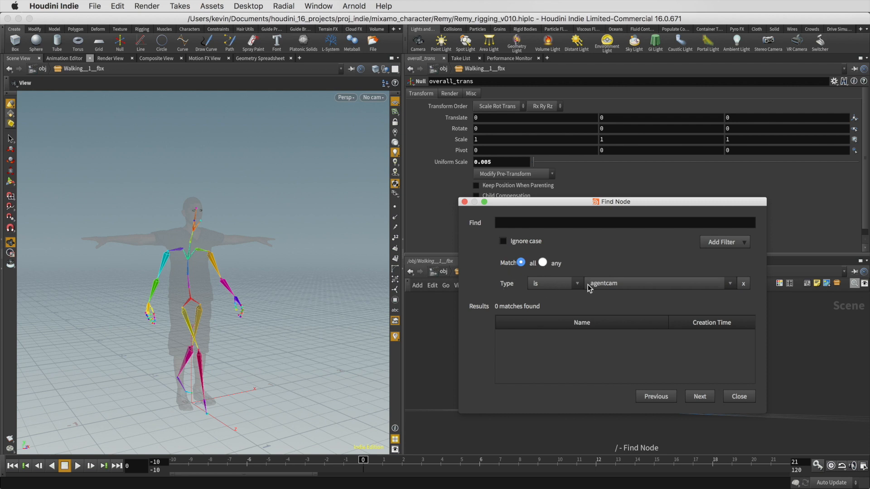
{"action": "left_click", "coordinate": [730, 283]}
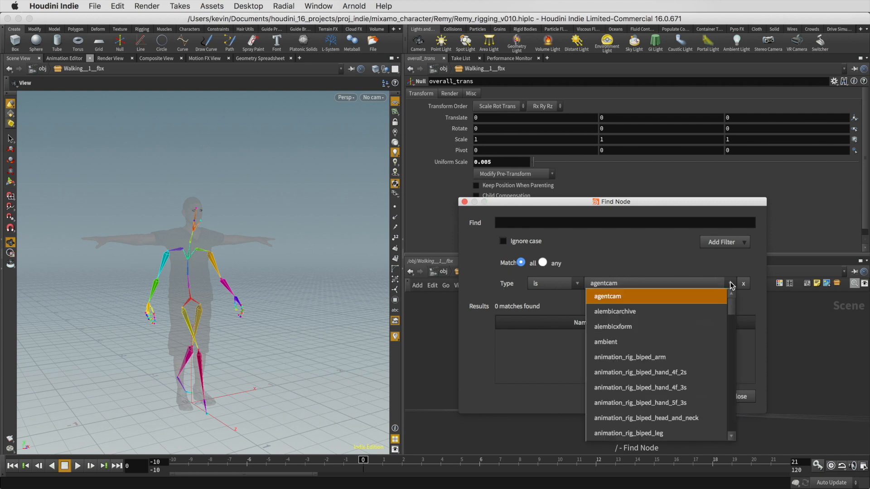
{"action": "key", "text": "n"}
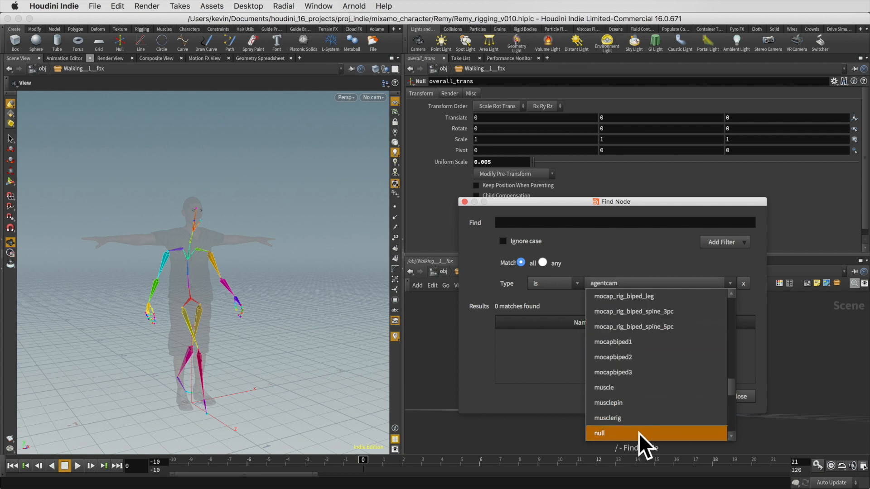
{"action": "left_click", "coordinate": [621, 434]}
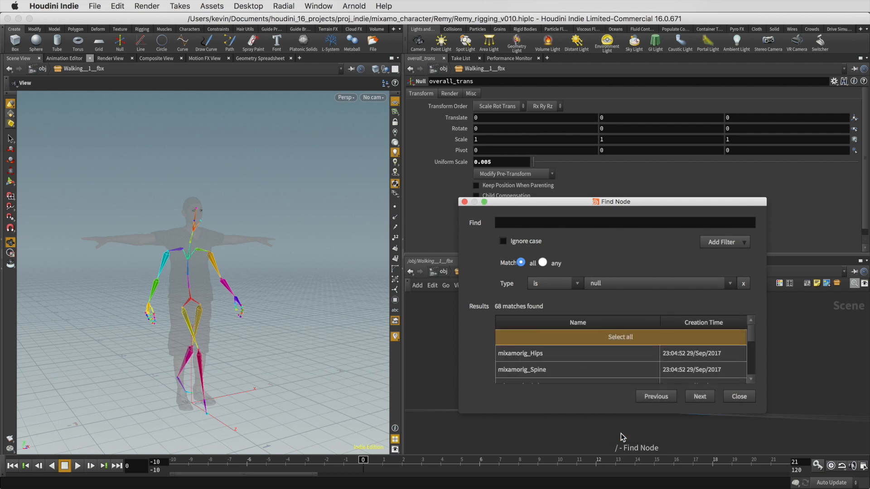
{"action": "left_click", "coordinate": [618, 338]}
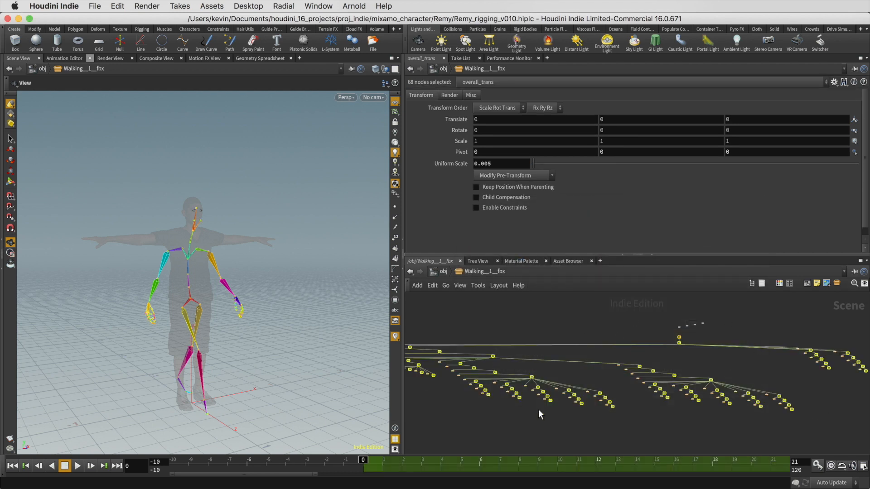
Set a keyframe on the Rotate channels of all selected nulls at frame 0.
{"action": "right_click", "coordinate": [455, 130]}
{"action": "mouse_move", "coordinate": [473, 149]}
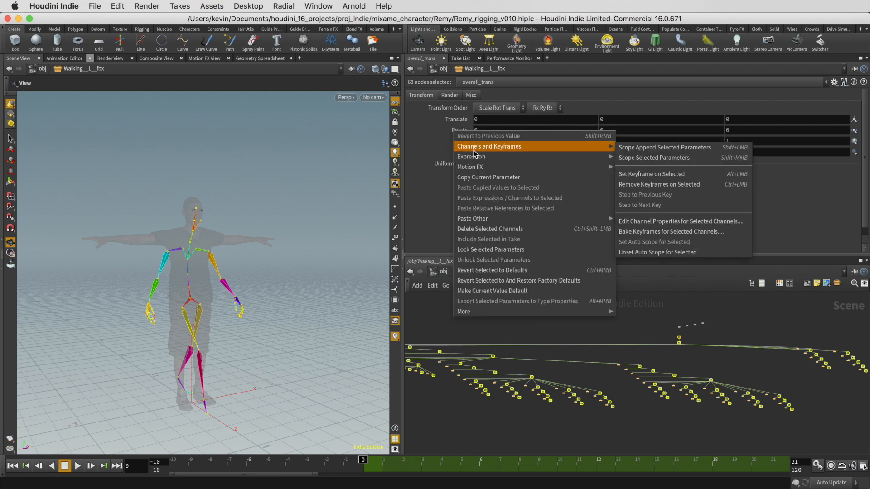
{"action": "left_click", "coordinate": [698, 175]}
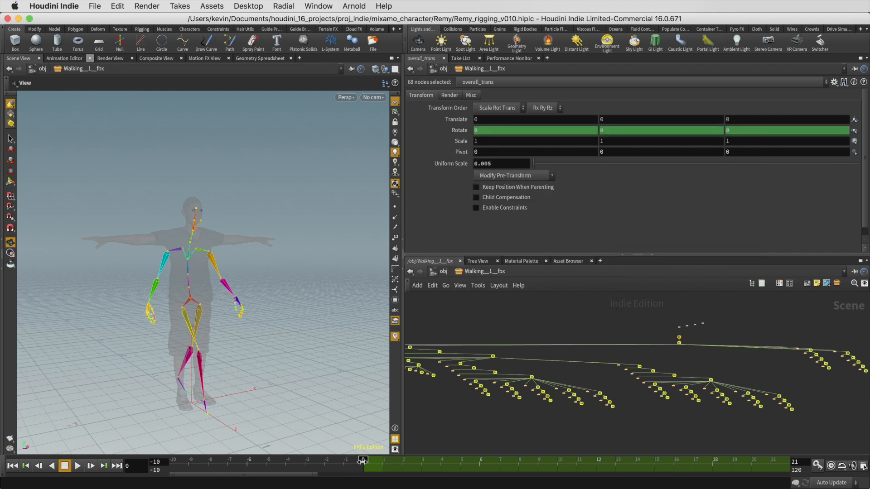
At frame -10, set the X, Y and Z rotation of all selected nulls to 0.
{"action": "left_click_drag", "start_coordinate": [363, 459], "coordinate": [161, 462]}
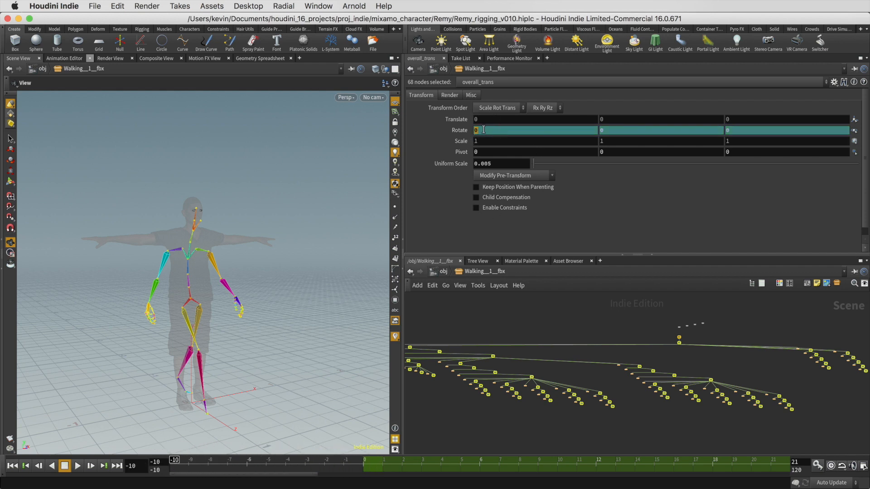
{"action": "type", "text": "0"}
{"action": "key", "text": "Return"}
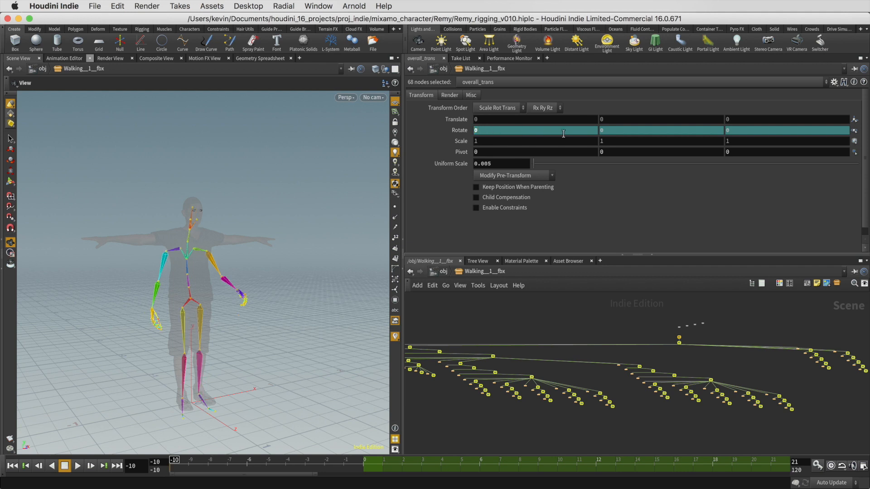
{"action": "left_click", "coordinate": [744, 131]}
{"action": "type", "text": "0"}
{"action": "key", "text": "Return"}
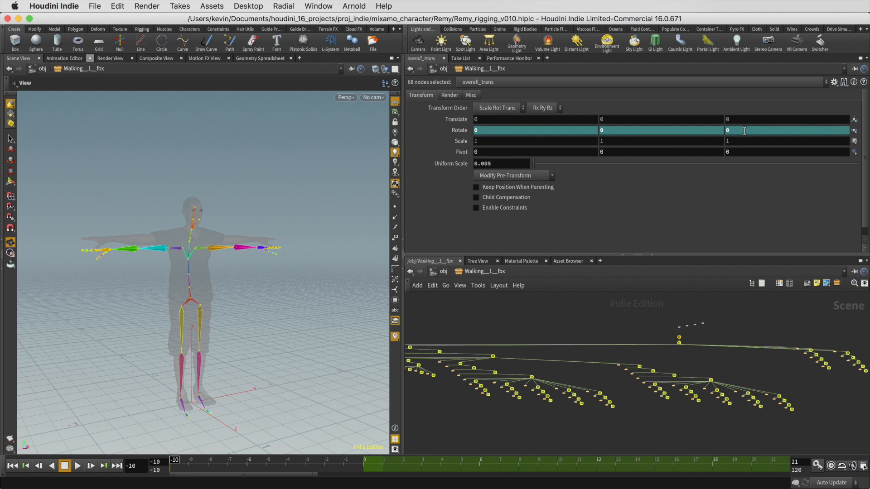
Set a keyframe on the Rotate channels of all selected nulls at frame -10.
{"action": "right_click", "coordinate": [455, 132]}
{"action": "mouse_move", "coordinate": [471, 148]}
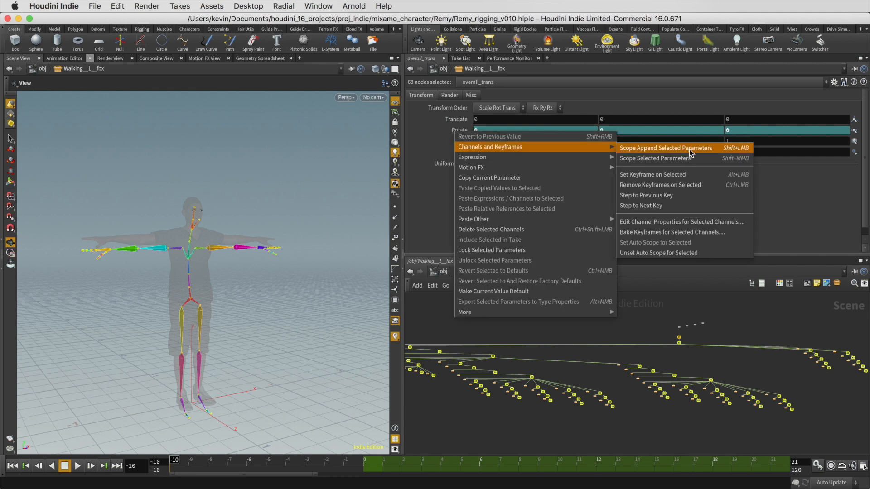
{"action": "left_click", "coordinate": [691, 175]}
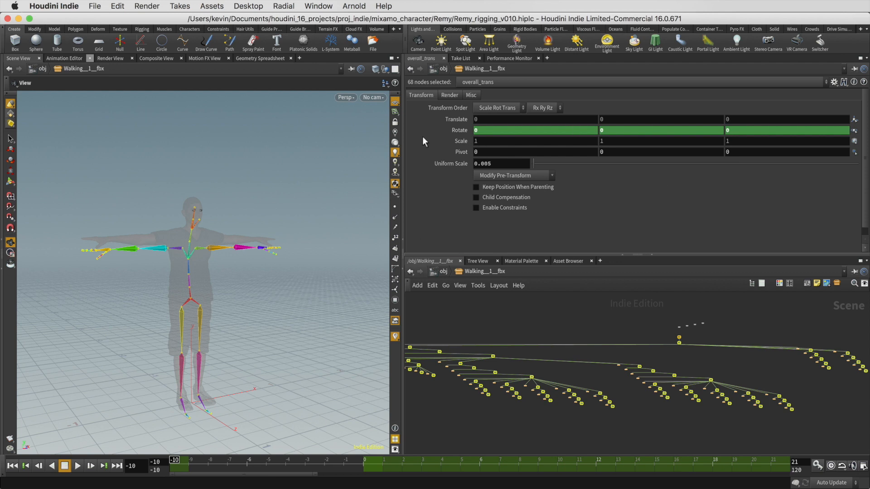
{"action": "mouse_move", "coordinate": [175, 460]}
{"action": "left_mouse_down"}
{"action": "mouse_move", "coordinate": [761, 460]}
{"action": "mouse_move", "coordinate": [174, 467]}
{"action": "left_mouse_up"}
Raise the skeleton to fit Remy's body by setting the overall_trans null's Translate Y to 0.073.
{"action": "left_click_drag", "start_coordinate": [220, 354], "coordinate": [289, 229]}
{"action": "right_click_drag", "start_coordinate": [289, 229], "coordinate": [291, 325]}
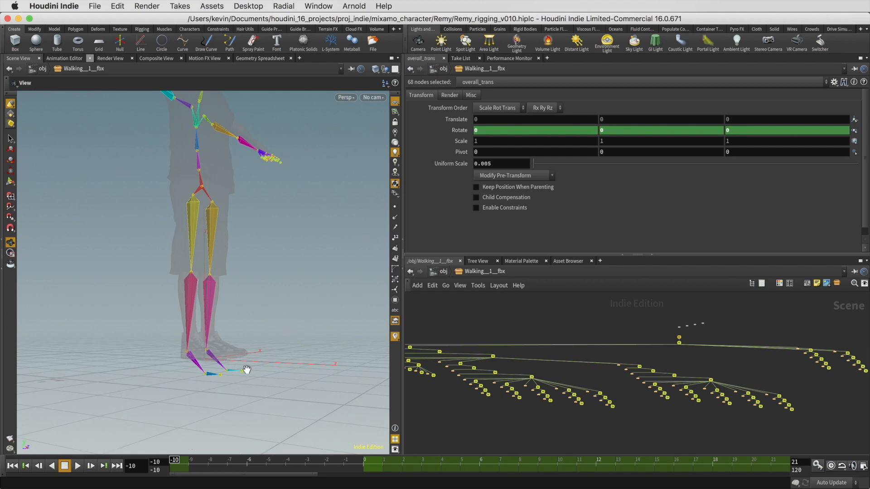
{"action": "left_click_drag", "start_coordinate": [248, 359], "coordinate": [250, 369]}
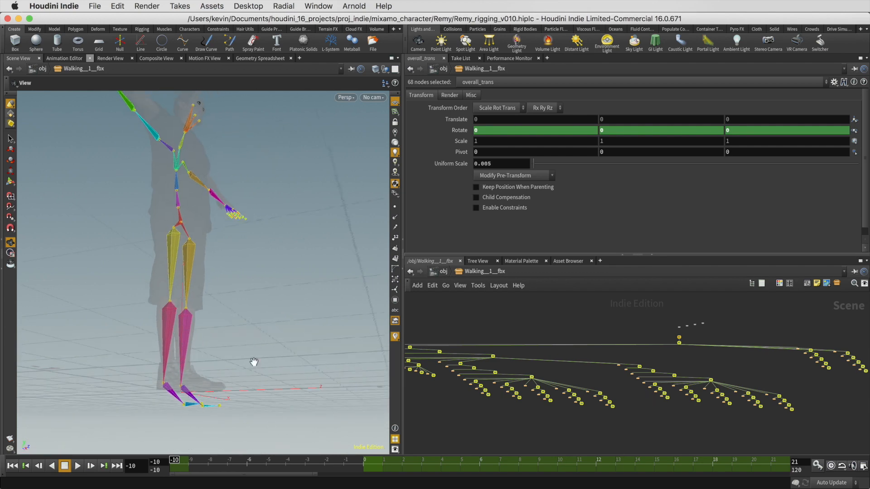
{"action": "right_click_drag", "start_coordinate": [253, 362], "coordinate": [266, 285]}
{"action": "left_click_drag", "start_coordinate": [266, 285], "coordinate": [276, 237]}
{"action": "middle_click_drag", "start_coordinate": [276, 237], "coordinate": [183, 376]}
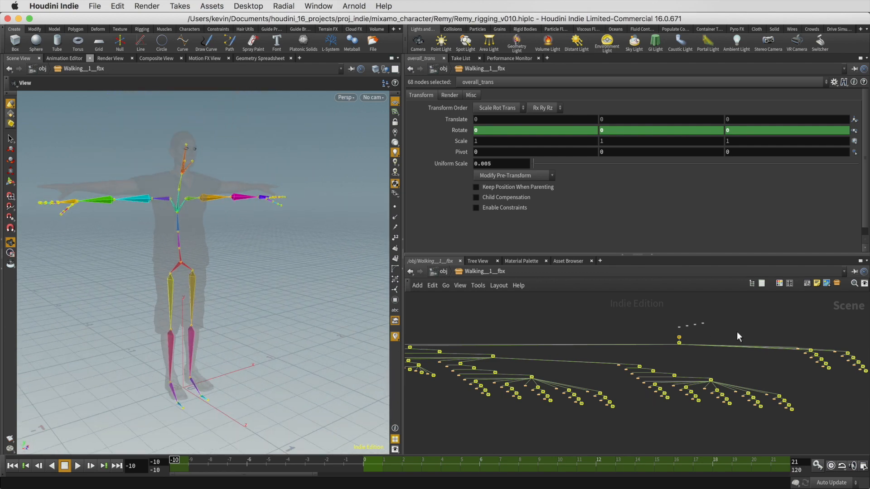
{"action": "left_click", "coordinate": [725, 334]}
{"action": "scroll", "coordinate": [686, 340], "scroll_direction": "up", "scroll_amount": 8}
{"action": "middle_click_drag", "start_coordinate": [683, 340], "coordinate": [640, 356]}
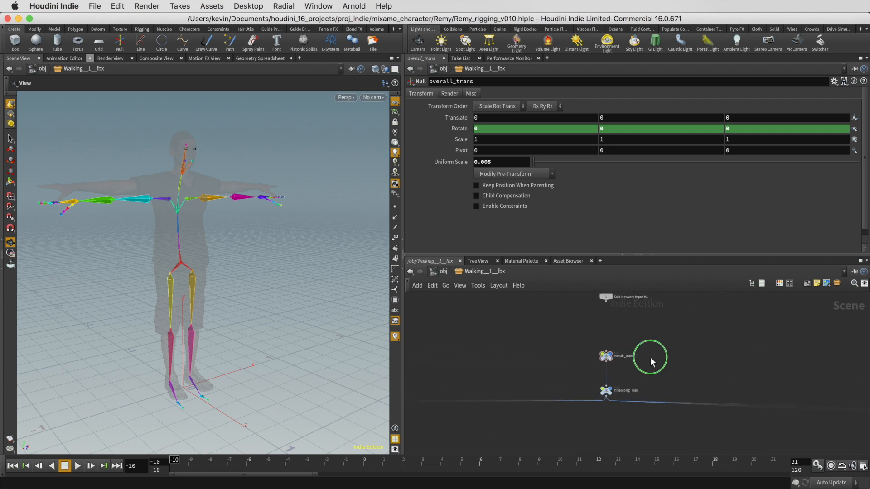
{"action": "scroll", "coordinate": [640, 356], "scroll_direction": "up", "scroll_amount": 5}
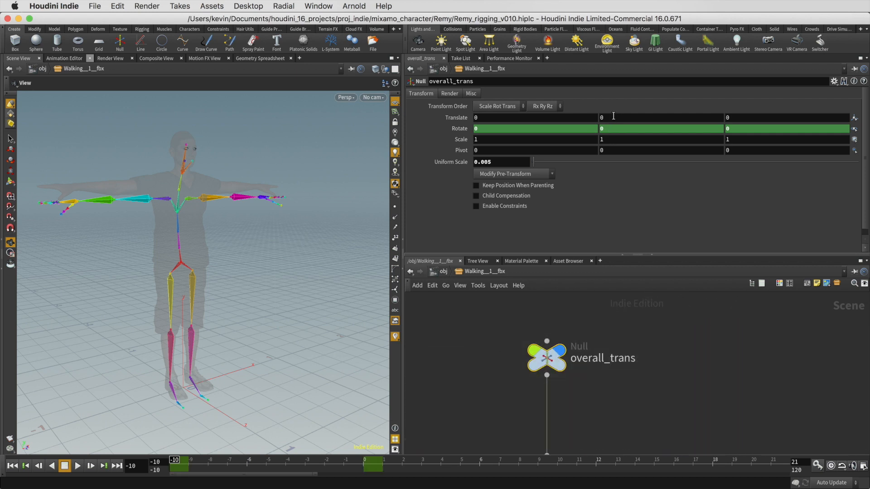
{"action": "middle_click_drag", "start_coordinate": [614, 118], "coordinate": [657, 158]}
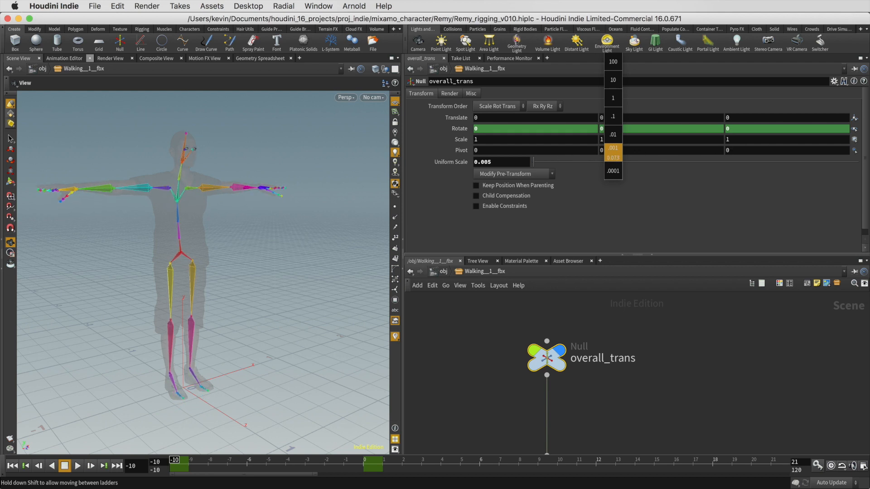
{"action": "middle_click_drag", "start_coordinate": [656, 158], "coordinate": [657, 158]}
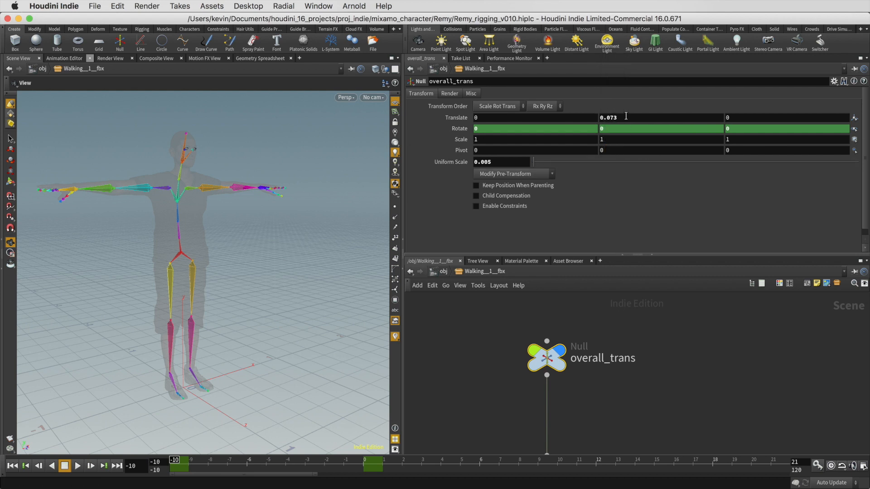
Try to select the skeleton's left forearm joint on its own in the viewport.
{"action": "left_click_drag", "start_coordinate": [191, 307], "coordinate": [331, 252]}
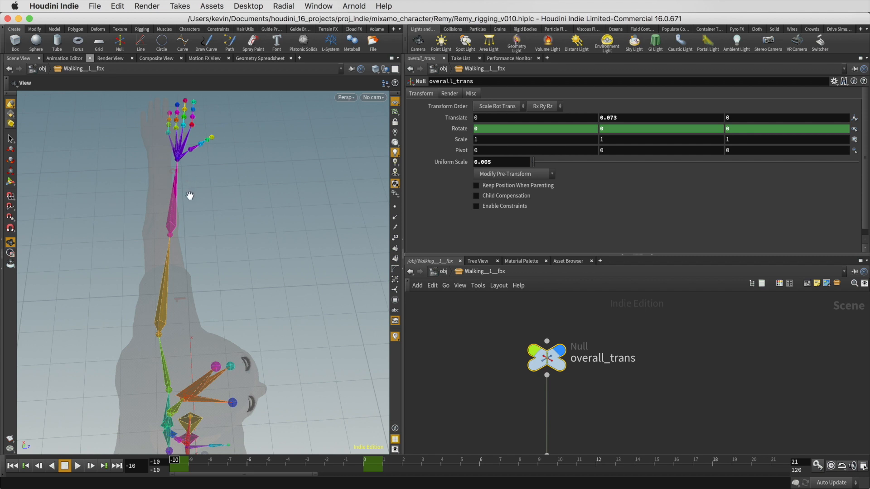
{"action": "key", "text": "s"}
{"action": "left_click", "coordinate": [166, 232]}
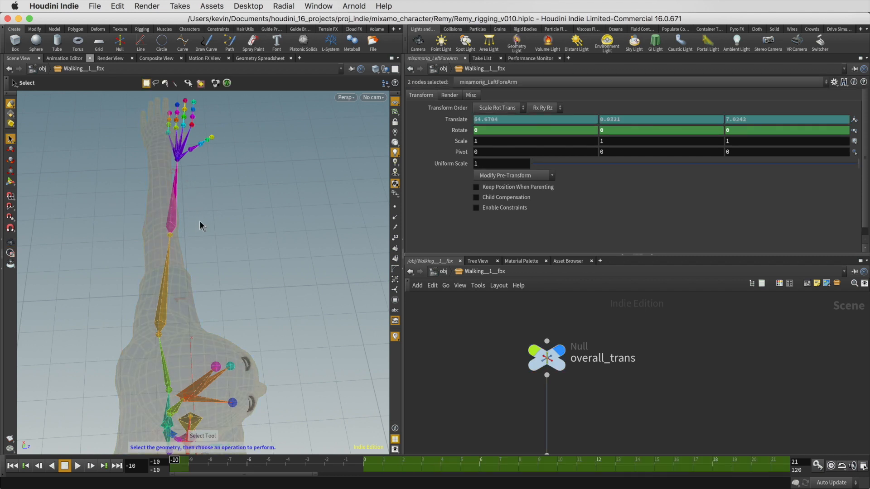
{"action": "left_click", "coordinate": [700, 381]}
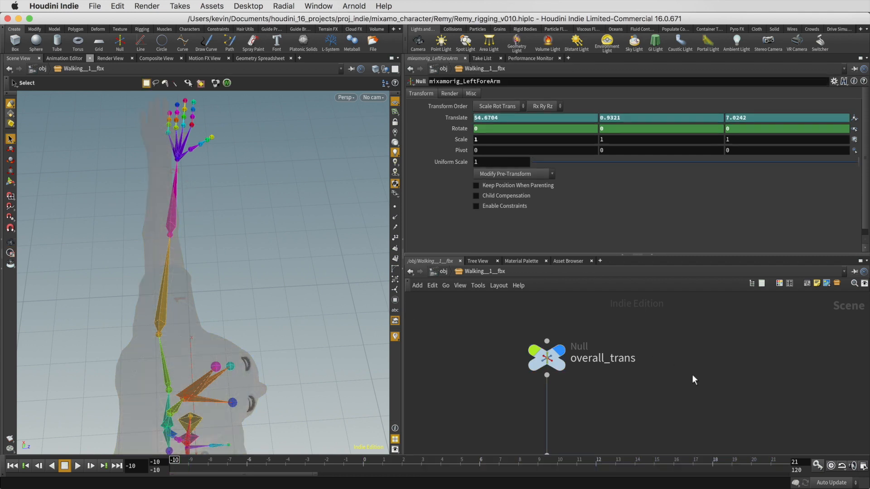
Make the REMY geometry unselectable at the obj level and go back inside the Walking__1__fbx subnetwork.
{"action": "right_click_drag", "start_coordinate": [687, 376], "coordinate": [664, 377]}
{"action": "middle_click_drag", "start_coordinate": [663, 377], "coordinate": [582, 322]}
{"action": "scroll", "coordinate": [659, 358], "scroll_direction": "down", "scroll_amount": 3}
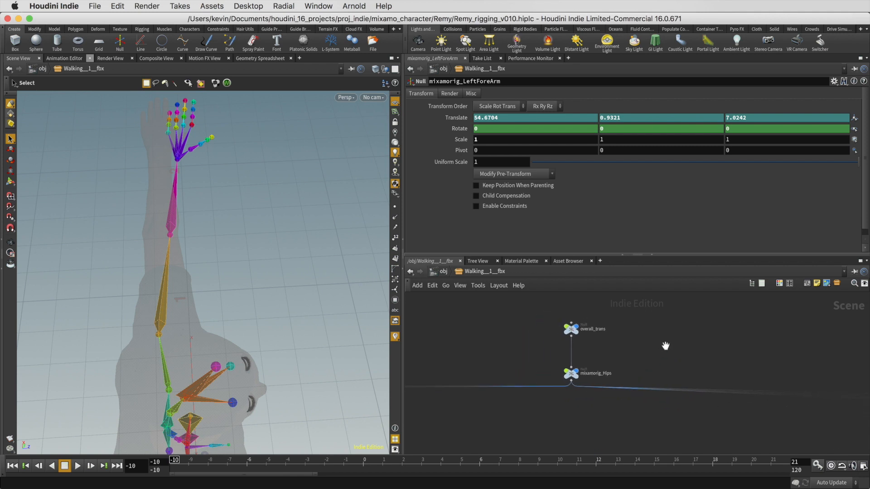
{"action": "middle_click_drag", "start_coordinate": [662, 349], "coordinate": [563, 369]}
{"action": "right_click_drag", "start_coordinate": [585, 362], "coordinate": [607, 358]}
{"action": "left_click", "coordinate": [444, 271]}
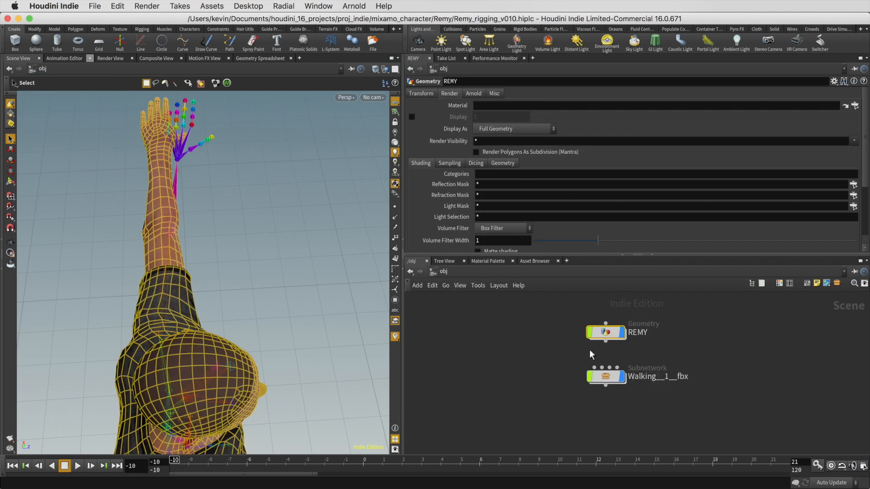
{"action": "mouse_move", "coordinate": [589, 339]}
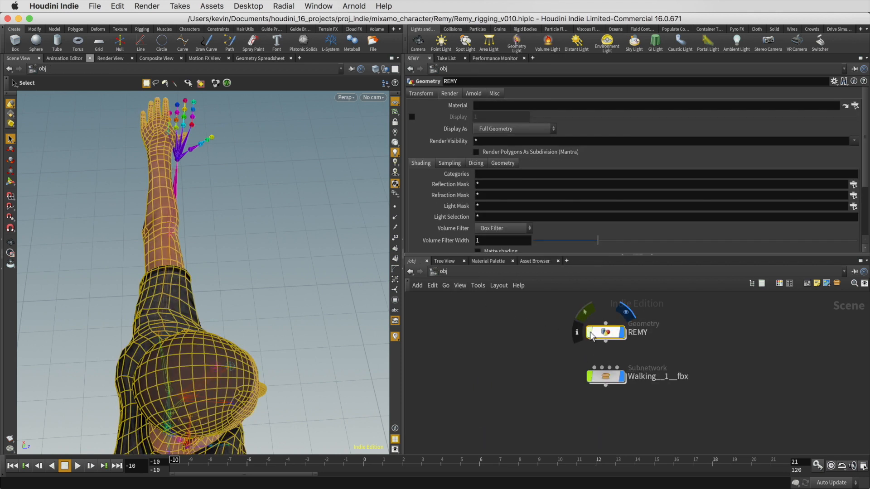
{"action": "left_click", "coordinate": [590, 334]}
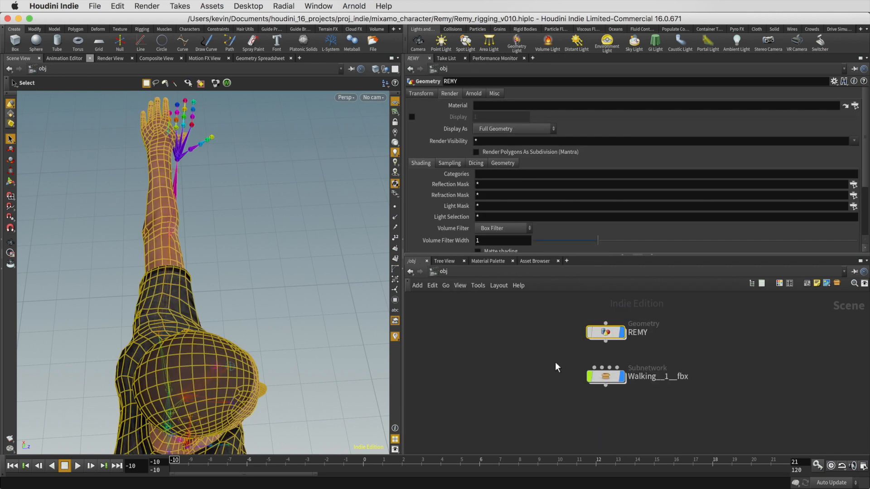
{"action": "double_click", "coordinate": [606, 378]}
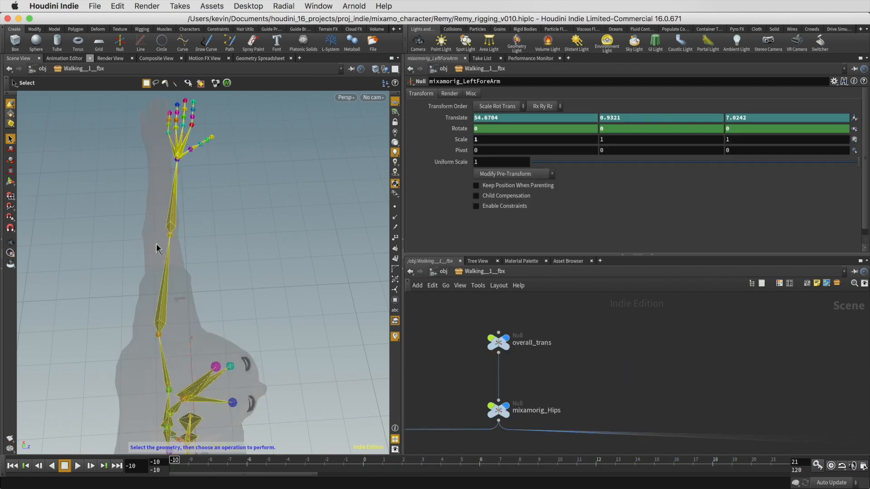
Rotate mixamorig_LeftArm to line up with Remy's arm, and rotate mixamorig_LeftForeArm about -0.99 degrees in Y.
{"action": "key", "text": "ctrl+z"}
{"action": "left_click_drag", "start_coordinate": [215, 291], "coordinate": [121, 377]}
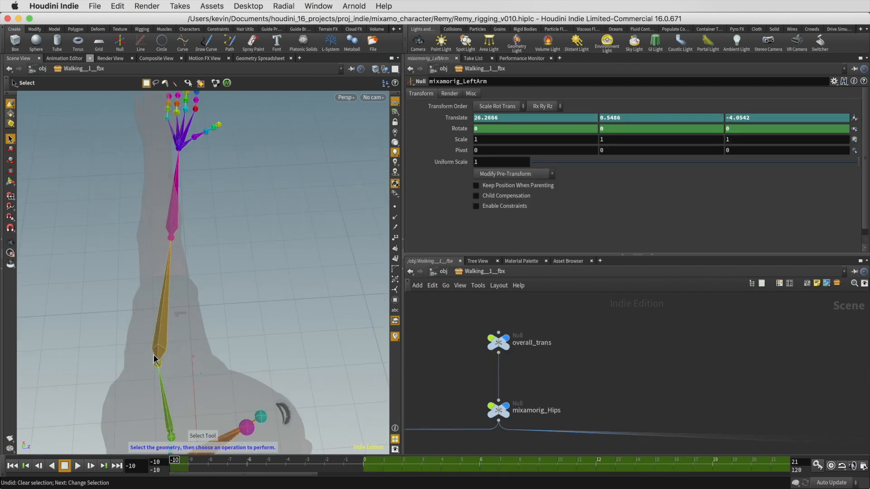
{"action": "key", "text": "e"}
{"action": "key", "text": "r"}
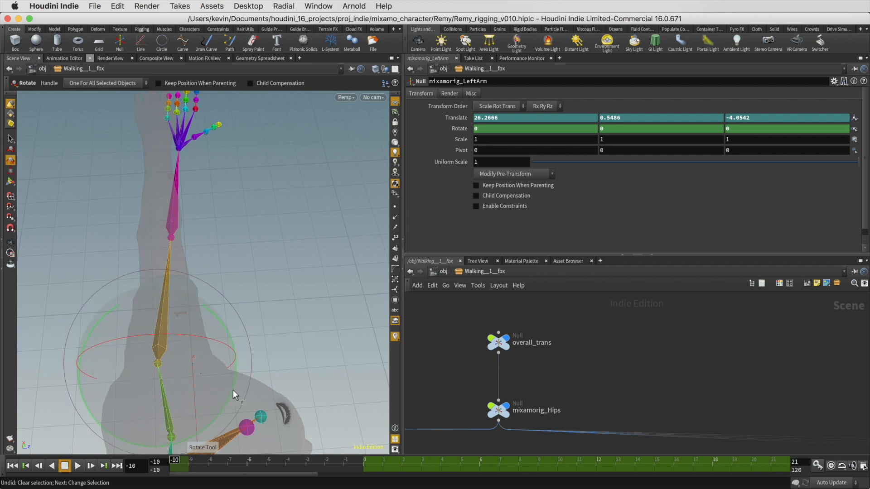
{"action": "left_click_drag", "start_coordinate": [232, 389], "coordinate": [236, 379]}
{"action": "left_click_drag", "start_coordinate": [173, 225], "coordinate": [149, 251]}
{"action": "left_click_drag", "start_coordinate": [227, 272], "coordinate": [227, 271]}
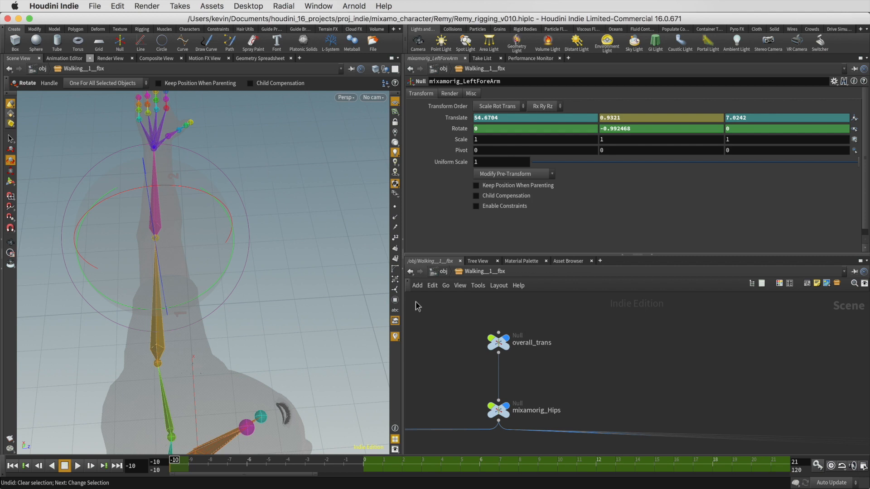
Search again for all nodes whose type is null and select every match.
{"action": "left_click", "coordinate": [672, 340]}
{"action": "left_click", "coordinate": [854, 284]}
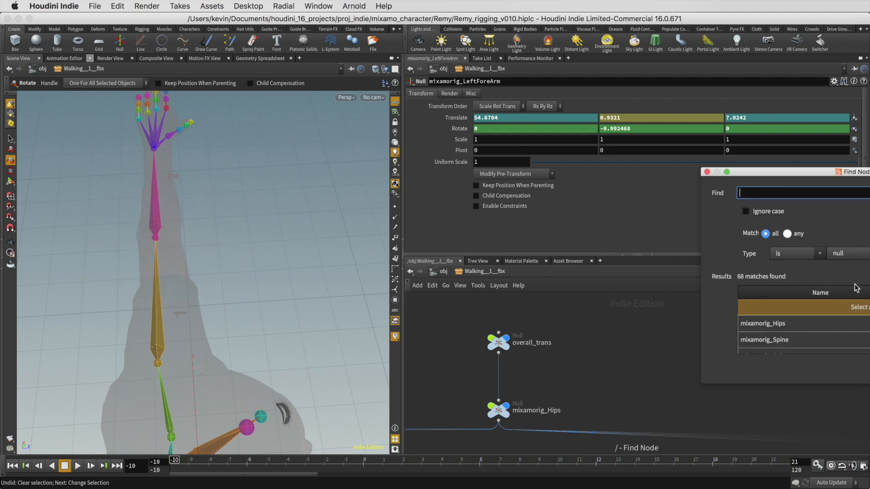
{"action": "left_click", "coordinate": [800, 180]}
{"action": "left_click_drag", "start_coordinate": [800, 180], "coordinate": [571, 197]}
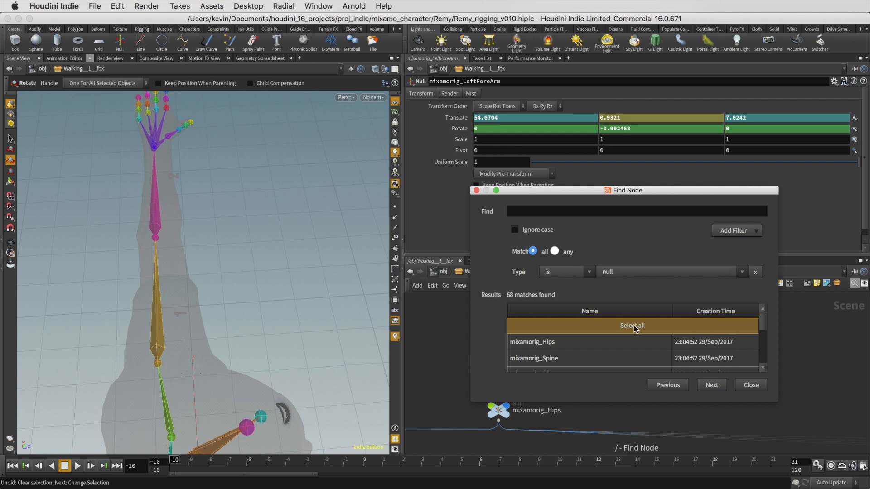
{"action": "left_click", "coordinate": [636, 329]}
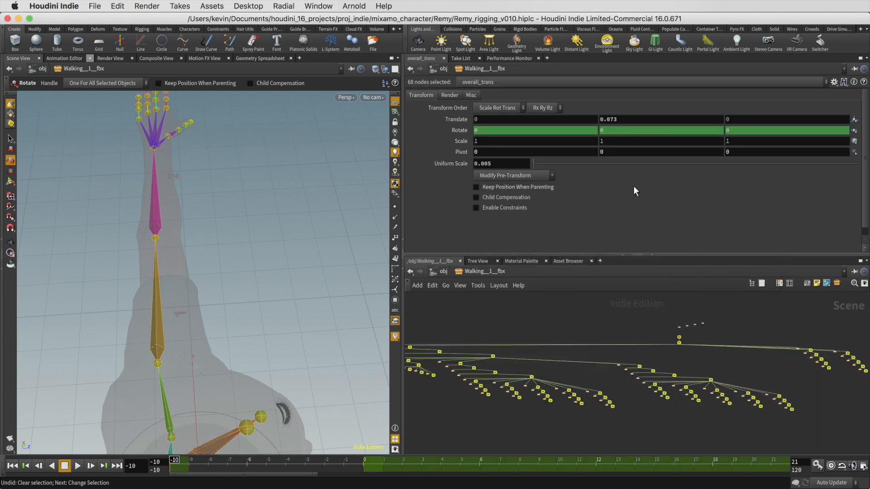
Key the Rotate channels of all selected nulls at frame -10 to store the adjusted arm pose.
{"action": "right_click", "coordinate": [460, 135]}
{"action": "mouse_move", "coordinate": [514, 153]}
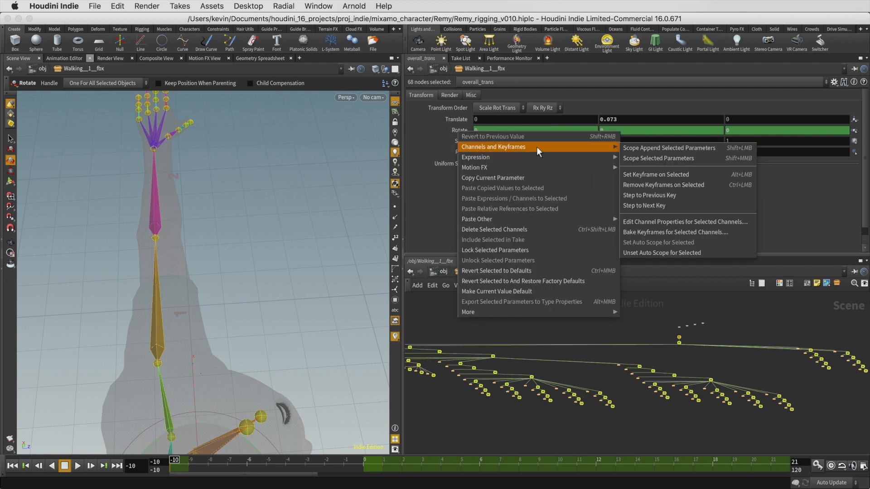
{"action": "left_click", "coordinate": [651, 175]}
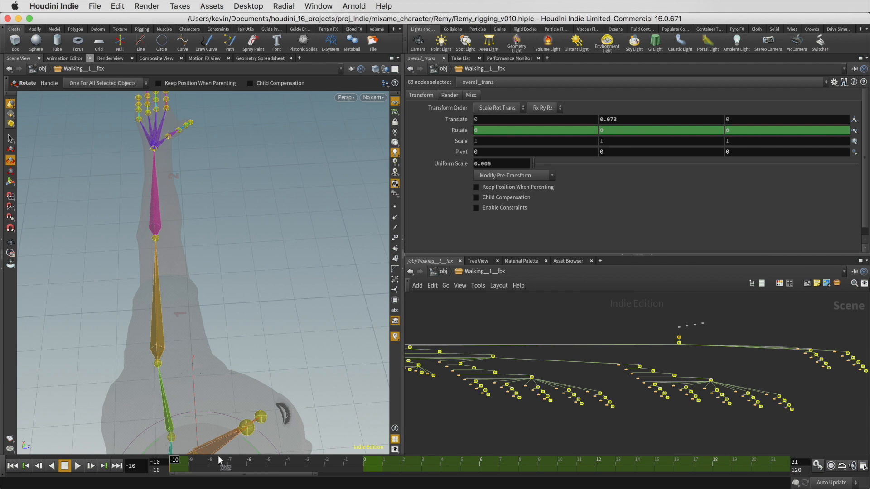
{"action": "left_click", "coordinate": [189, 466]}
{"action": "left_click_drag", "start_coordinate": [189, 467], "coordinate": [168, 464]}
{"action": "key", "text": "Escape"}
Clear the null selection and add a Geometry node beside overall_trans in the Walking__1__fbx network.
{"action": "left_click_drag", "start_coordinate": [275, 331], "coordinate": [222, 284]}
{"action": "scroll", "coordinate": [226, 277], "scroll_direction": "down", "scroll_amount": 5}
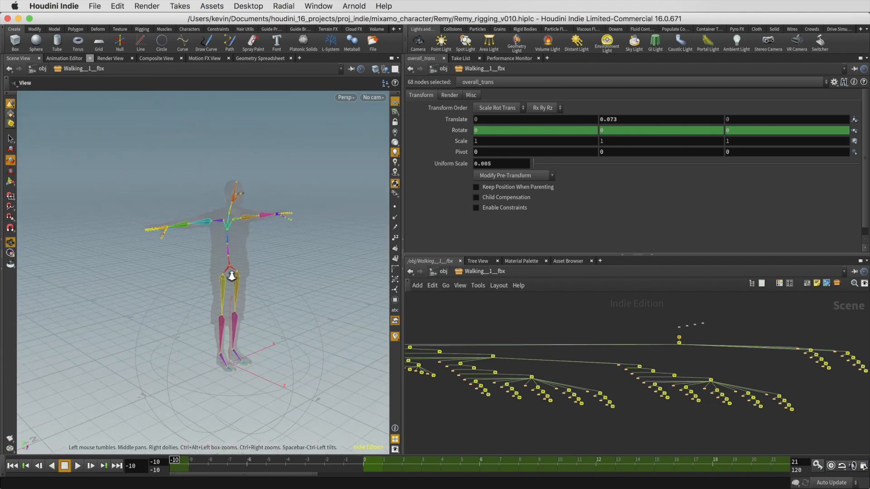
{"action": "left_click", "coordinate": [708, 326]}
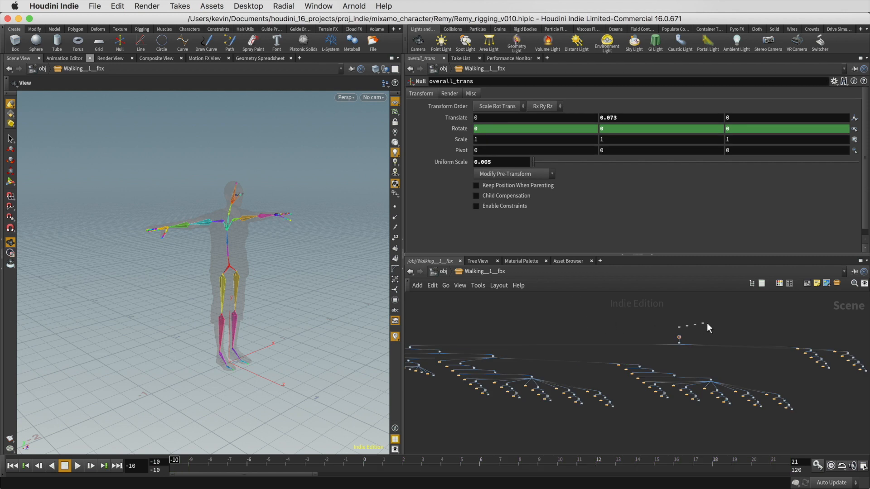
{"action": "middle_click_drag", "start_coordinate": [725, 321], "coordinate": [678, 327]}
{"action": "right_click_drag", "start_coordinate": [678, 326], "coordinate": [718, 331]}
{"action": "middle_click_drag", "start_coordinate": [632, 336], "coordinate": [664, 333]}
{"action": "right_click_drag", "start_coordinate": [612, 340], "coordinate": [648, 343]}
{"action": "middle_click_drag", "start_coordinate": [608, 341], "coordinate": [609, 341]}
{"action": "right_click_drag", "start_coordinate": [609, 341], "coordinate": [635, 346]}
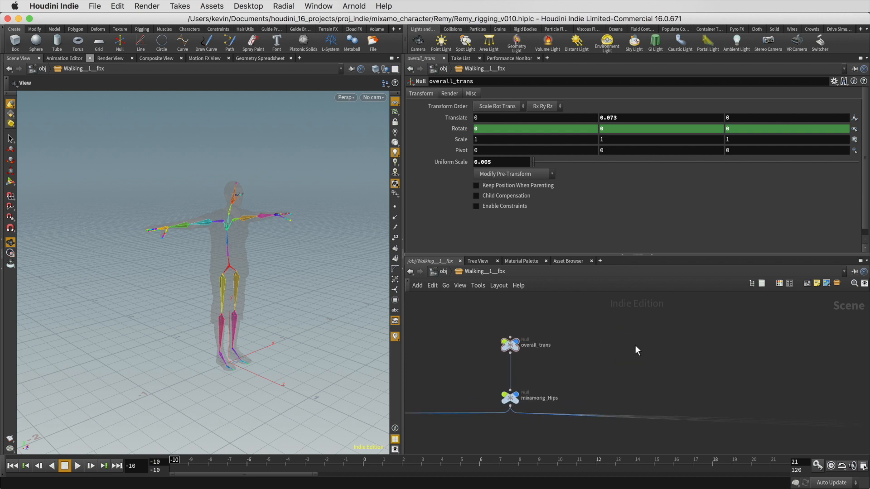
{"action": "key", "text": "Tab"}
{"action": "key", "text": "Return"}
{"action": "left_click", "coordinate": [635, 345]}
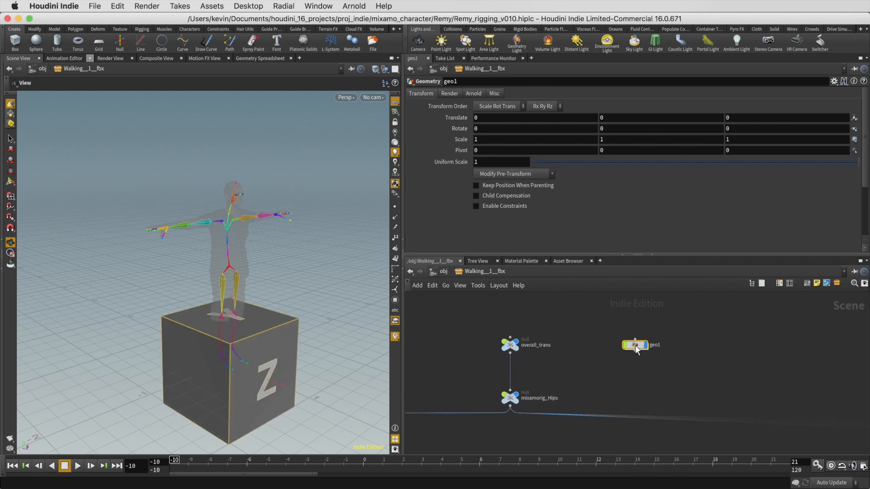
Rename the new Geometry node as sknning_remy.
{"action": "double_click", "coordinate": [669, 346]}
{"action": "type", "text": "sknning_remy"}
{"action": "key", "text": "Return"}
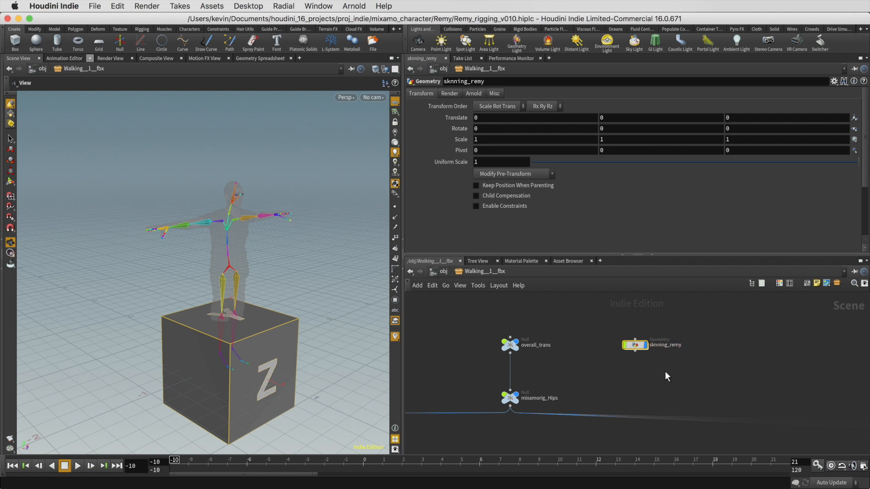
Inside sknning_remy, delete the default file node and add an Object Merge node named remy_skin_geo.
{"action": "double_click", "coordinate": [635, 349]}
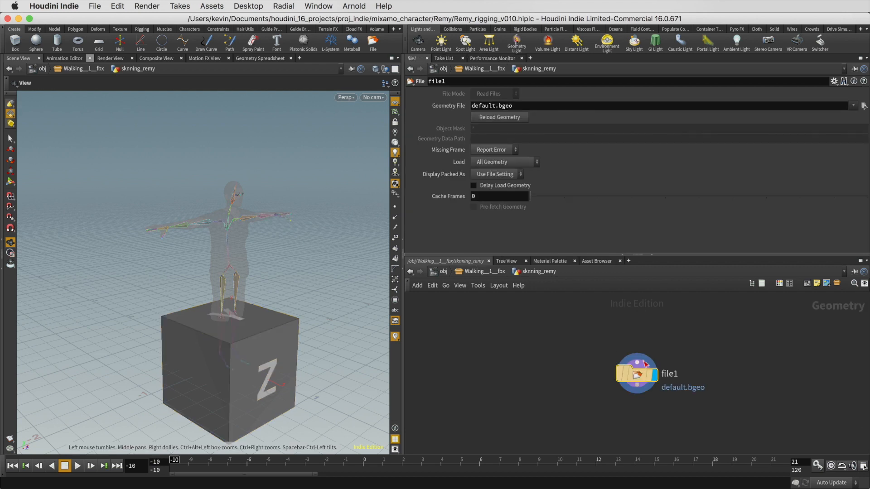
{"action": "key", "text": "Delete"}
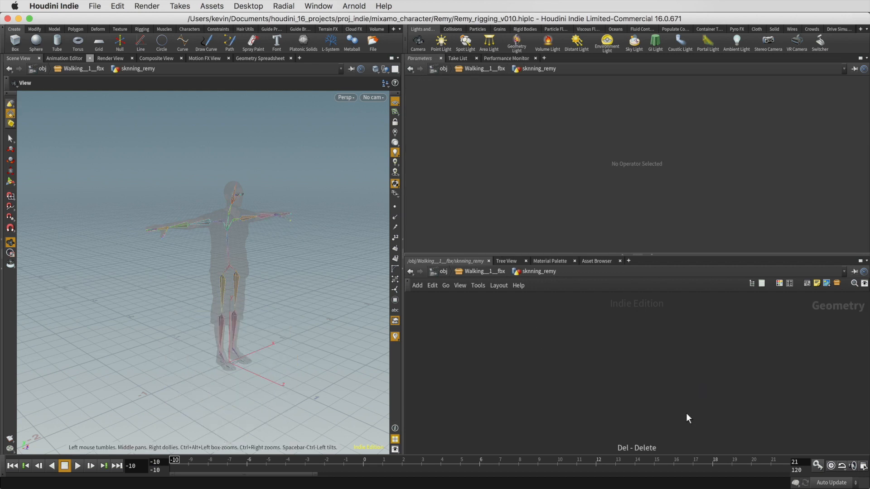
{"action": "key", "text": "Tab"}
{"action": "type", "text": "obj"}
{"action": "key", "text": "Return"}
{"action": "left_click", "coordinate": [573, 322]}
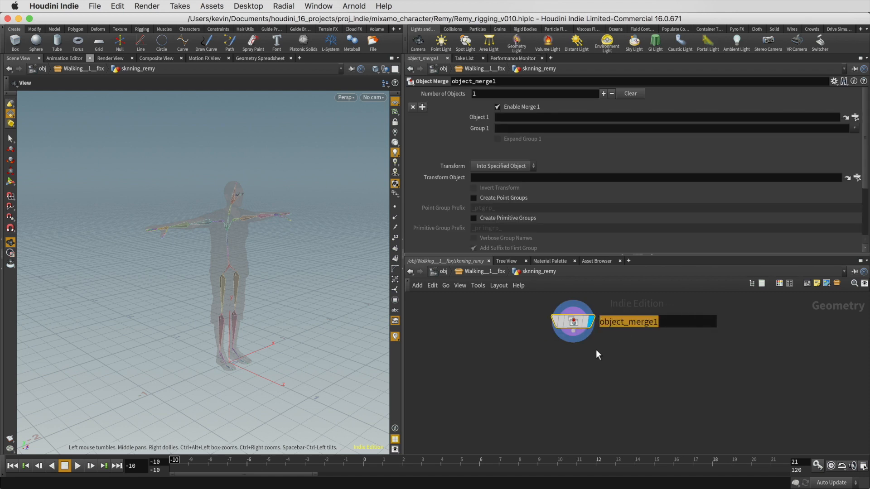
{"action": "type", "text": "remy"}
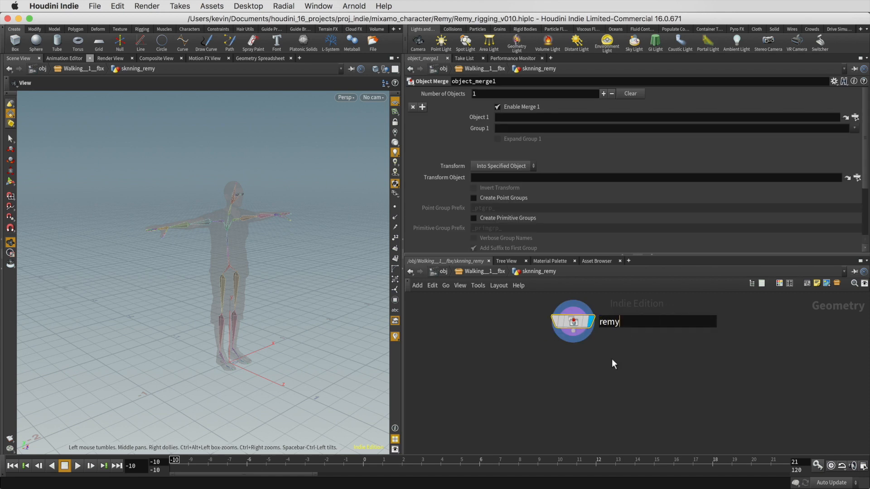
{"action": "type", "text": "_skin_geo"}
{"action": "key", "text": "Return"}
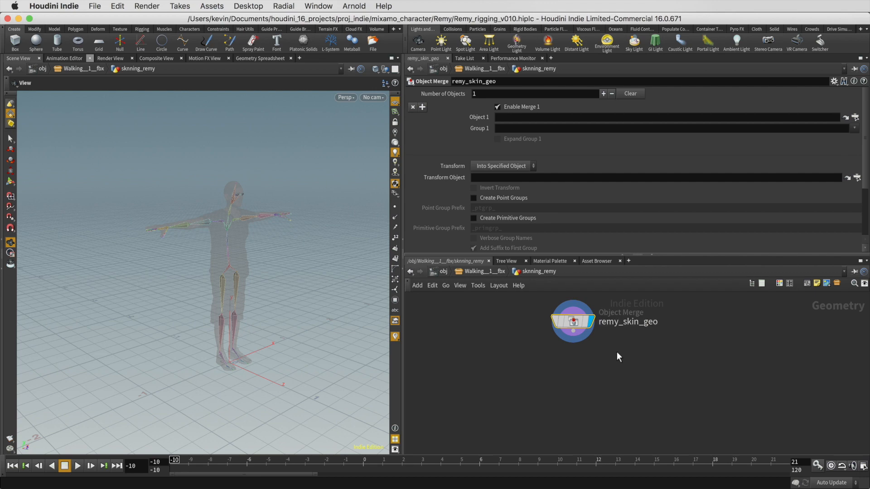
Set Object 1 of remy_skin_geo to /obj/REMY/OUT and its Transform to Into This Object.
{"action": "left_click", "coordinate": [855, 117]}
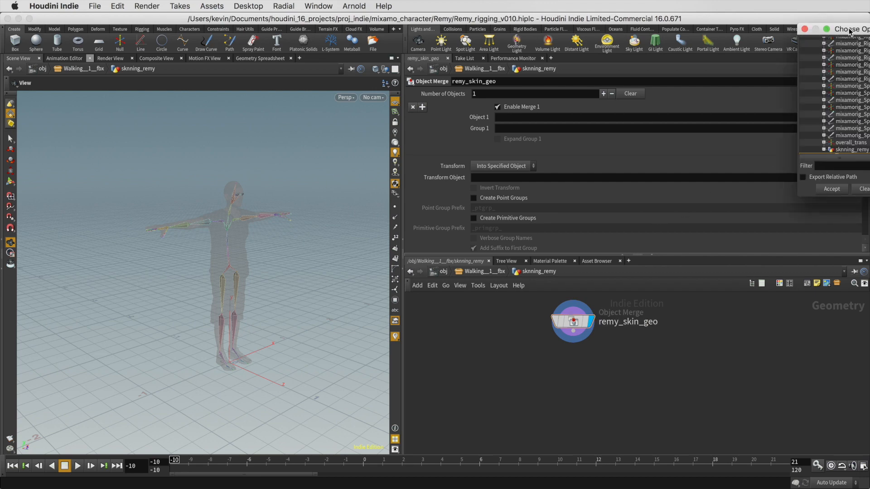
{"action": "left_click_drag", "start_coordinate": [850, 31], "coordinate": [575, 175]}
{"action": "left_click_drag", "start_coordinate": [637, 276], "coordinate": [640, 174]}
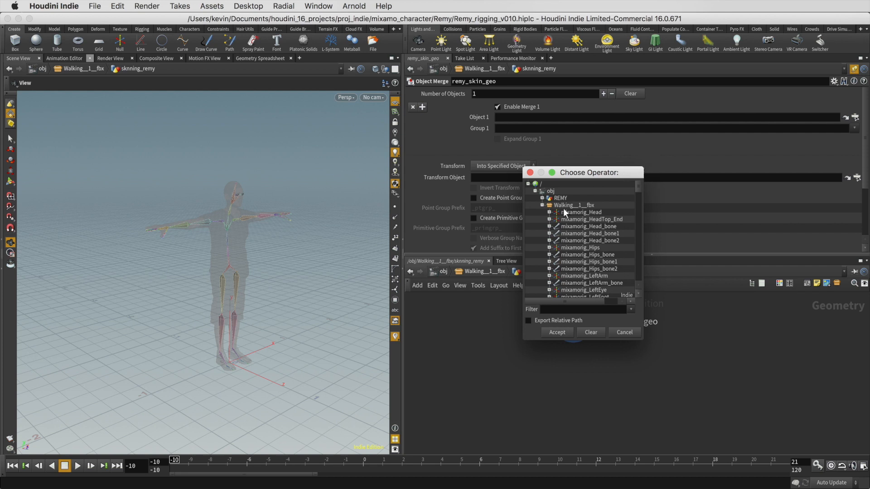
{"action": "left_click", "coordinate": [543, 206]}
{"action": "left_click", "coordinate": [561, 199]}
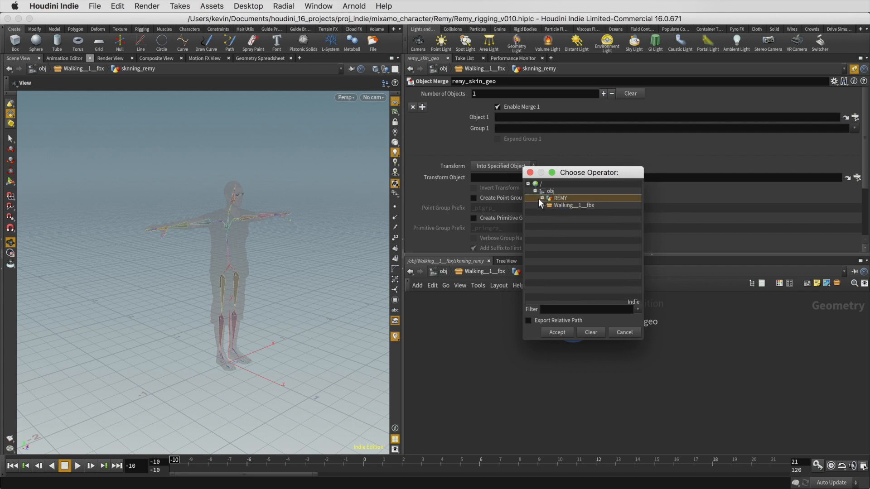
{"action": "left_click", "coordinate": [542, 199]}
{"action": "left_click", "coordinate": [566, 234]}
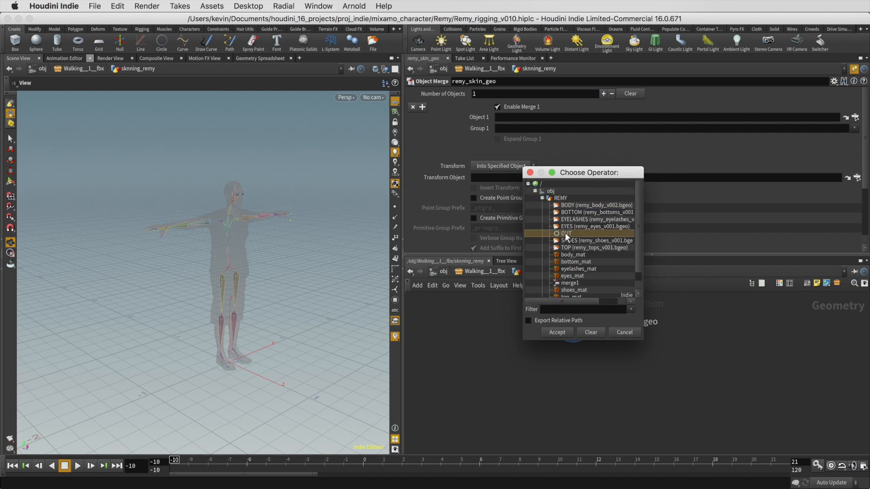
{"action": "left_click", "coordinate": [557, 332]}
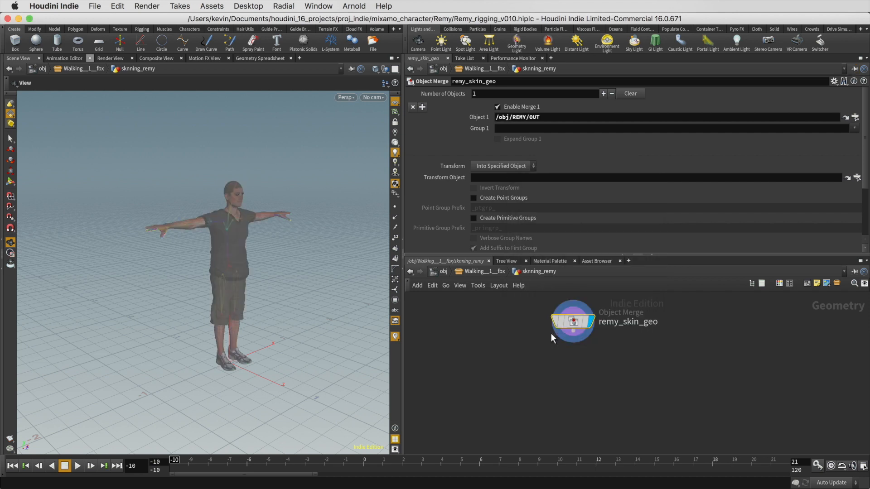
{"action": "left_click", "coordinate": [495, 163]}
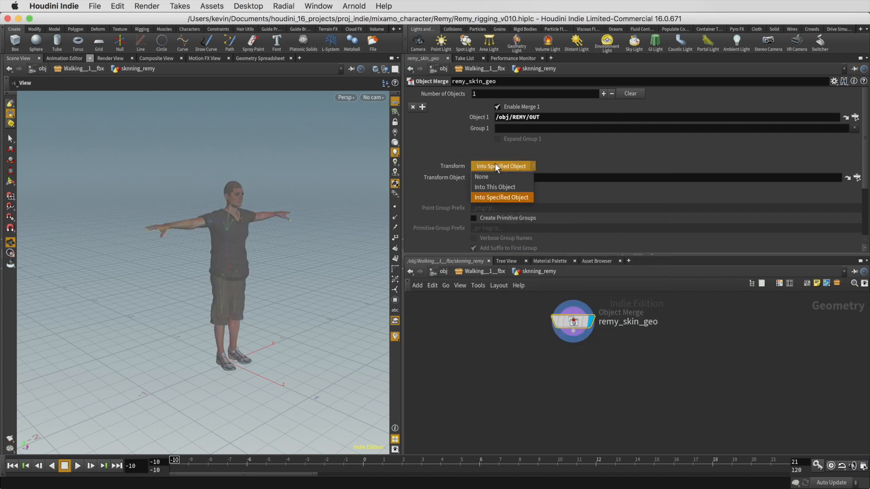
{"action": "left_click", "coordinate": [493, 187]}
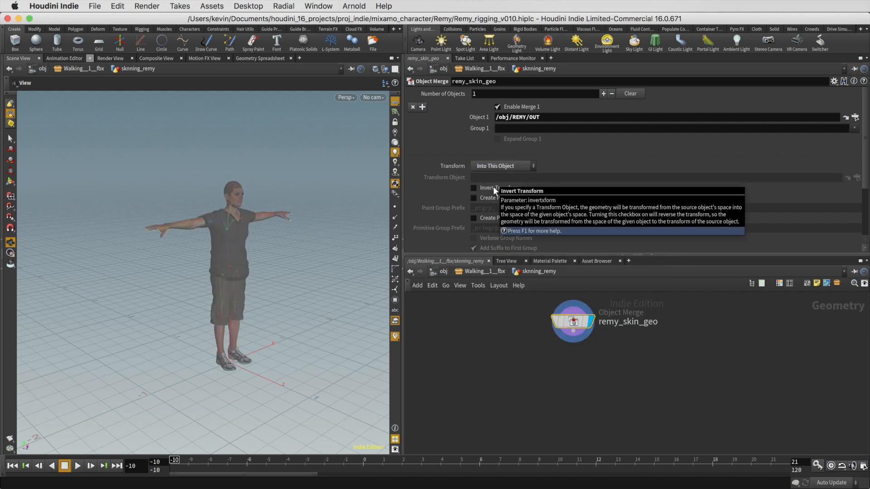
Hide all other objects in the viewport to check the merged Remy geometry, and return to ghosting them.
{"action": "left_click", "coordinate": [385, 69]}
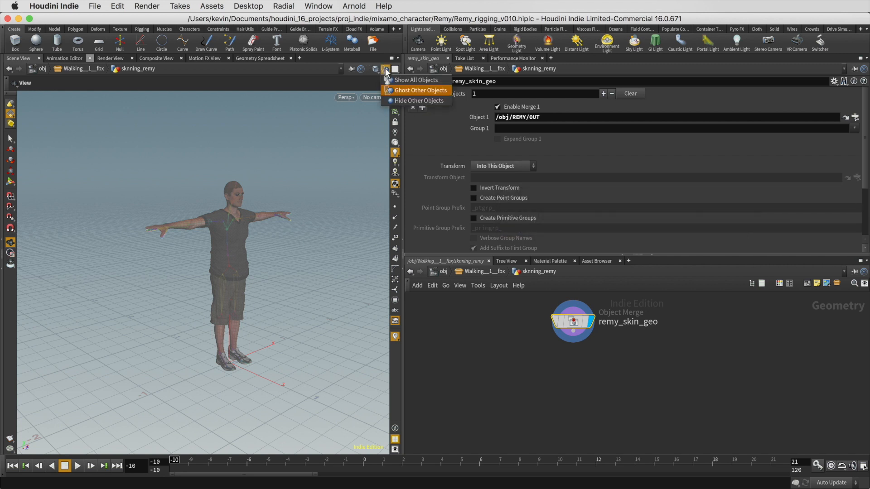
{"action": "left_click", "coordinate": [392, 101]}
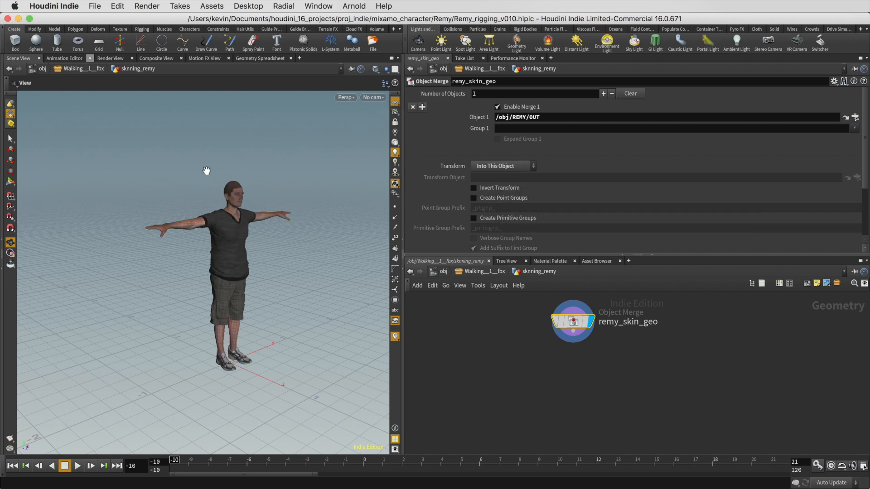
{"action": "left_click", "coordinate": [386, 68]}
{"action": "left_click", "coordinate": [399, 92]}
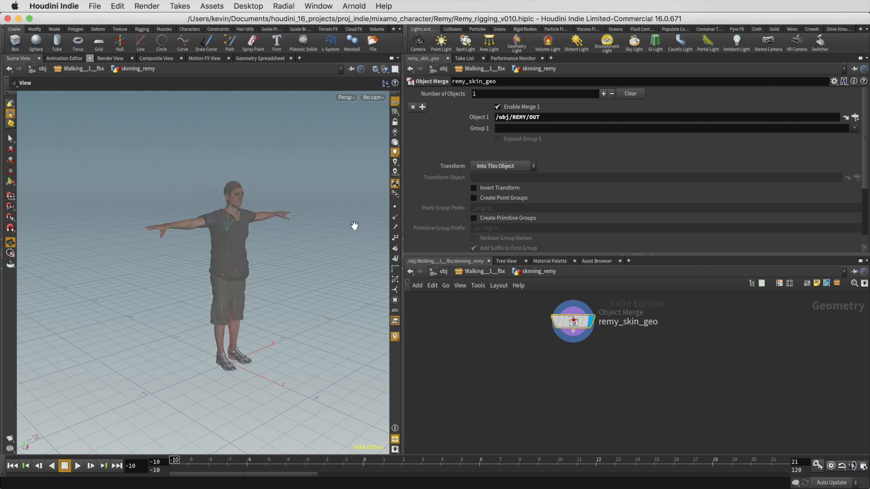
{"action": "middle_click_drag", "start_coordinate": [592, 363], "coordinate": [594, 392]}
Go up to the obj level and back into Walking__1__fbx, and clear the node selection.
{"action": "left_click", "coordinate": [472, 271]}
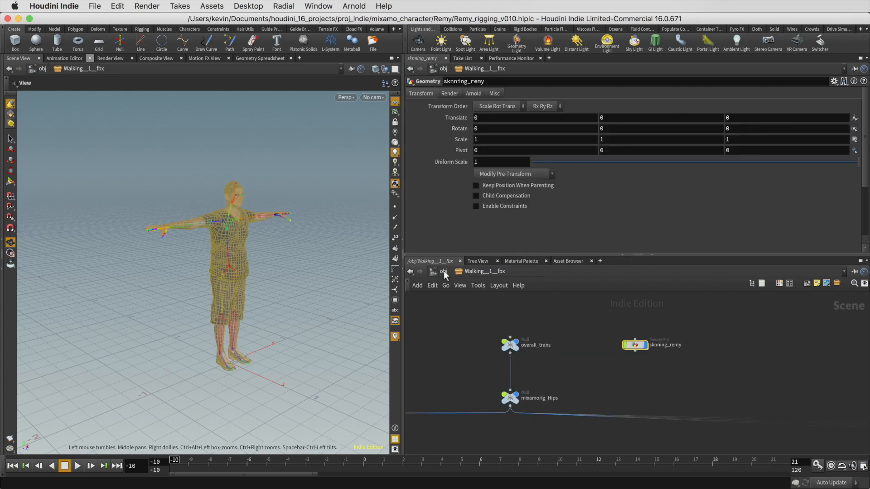
{"action": "left_click", "coordinate": [439, 270]}
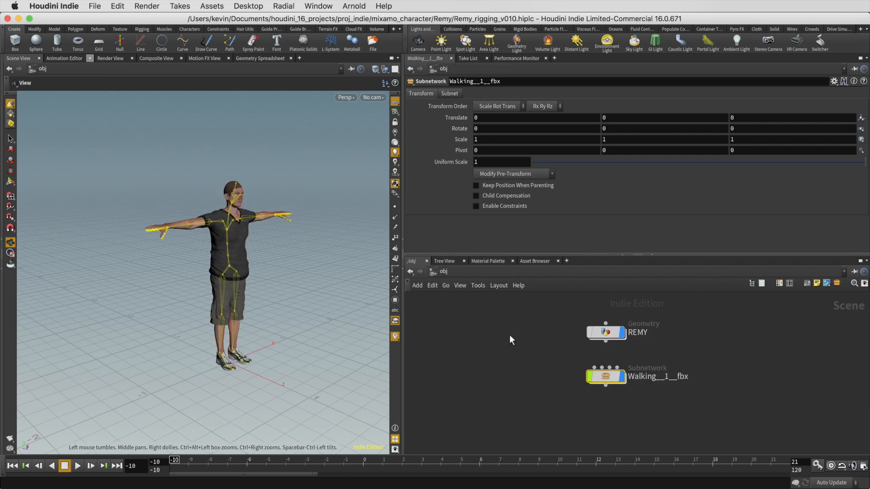
{"action": "left_click", "coordinate": [671, 344]}
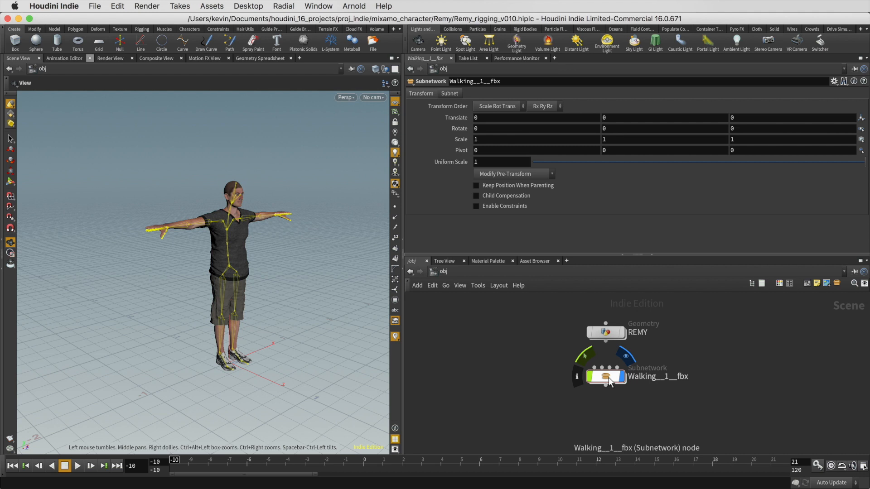
{"action": "double_click", "coordinate": [609, 378]}
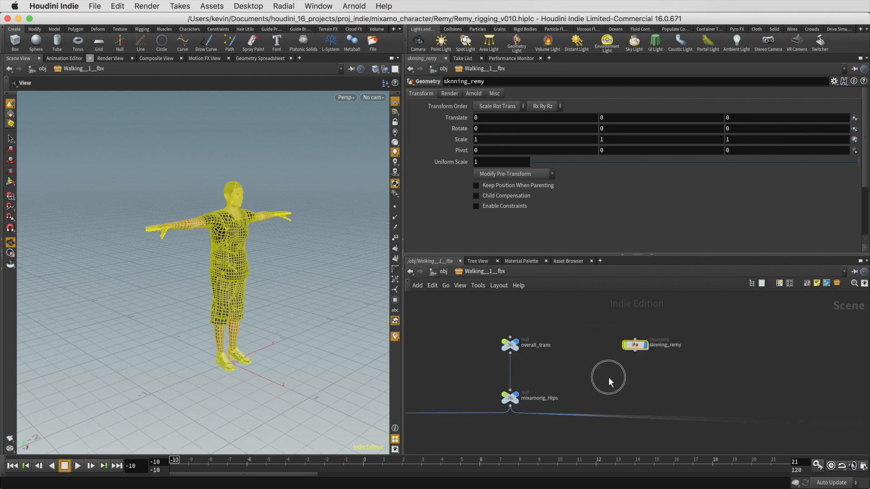
{"action": "left_click", "coordinate": [634, 371]}
Run Capture Geometry with the Biharmonic type on sknning_remy, using overall_trans as the root of the capturing hierarchy.
{"action": "left_click_drag", "start_coordinate": [287, 249], "coordinate": [295, 246]}
{"action": "right_click_drag", "start_coordinate": [295, 246], "coordinate": [354, 252]}
{"action": "middle_click_drag", "start_coordinate": [282, 243], "coordinate": [248, 253]}
{"action": "scroll", "coordinate": [278, 224], "scroll_direction": "up", "scroll_amount": 3}
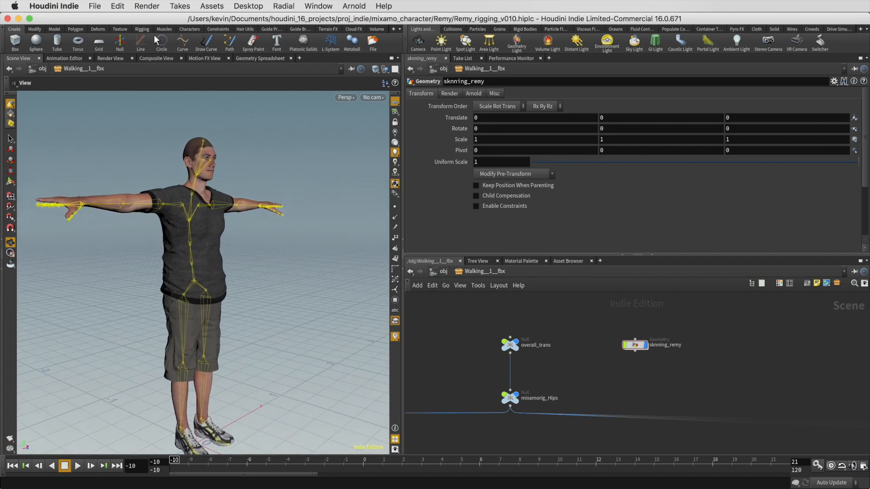
{"action": "left_click", "coordinate": [142, 30]}
{"action": "left_click", "coordinate": [164, 51]}
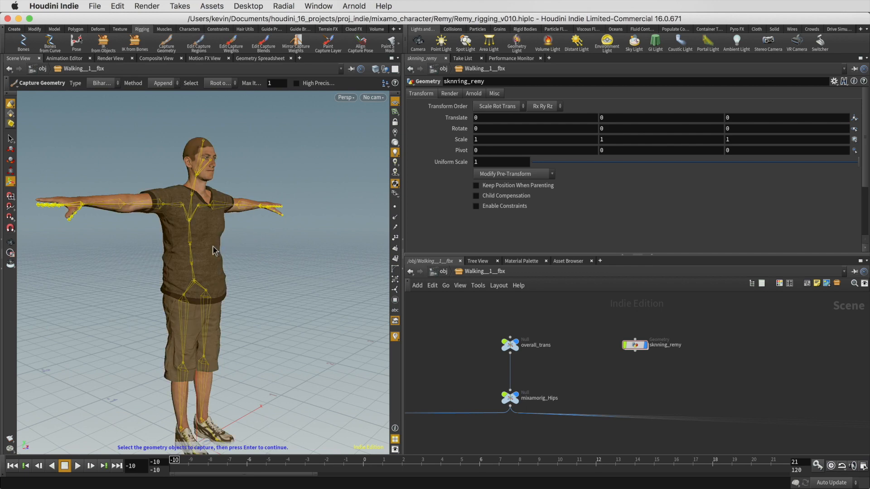
{"action": "left_click", "coordinate": [214, 250]}
{"action": "key", "text": "Return"}
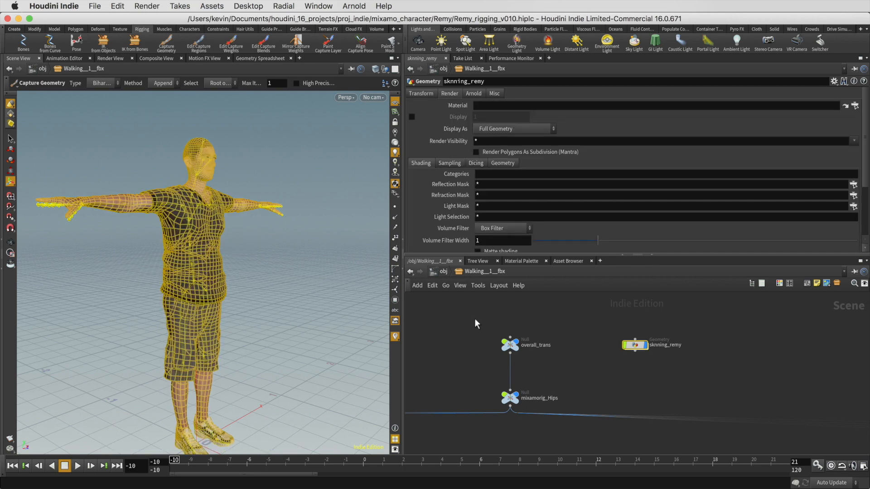
{"action": "left_click_drag", "start_coordinate": [477, 323], "coordinate": [554, 364]}
{"action": "key", "text": "Return"}
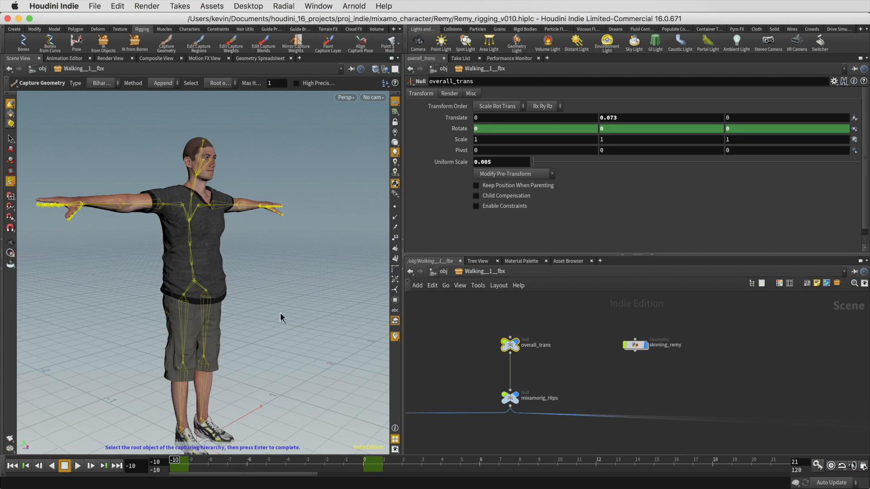
{"action": "key", "text": "Return"}
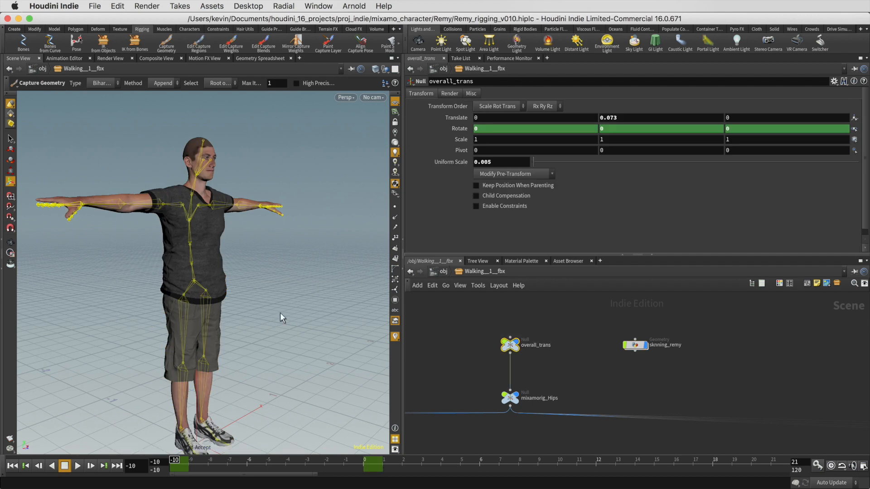
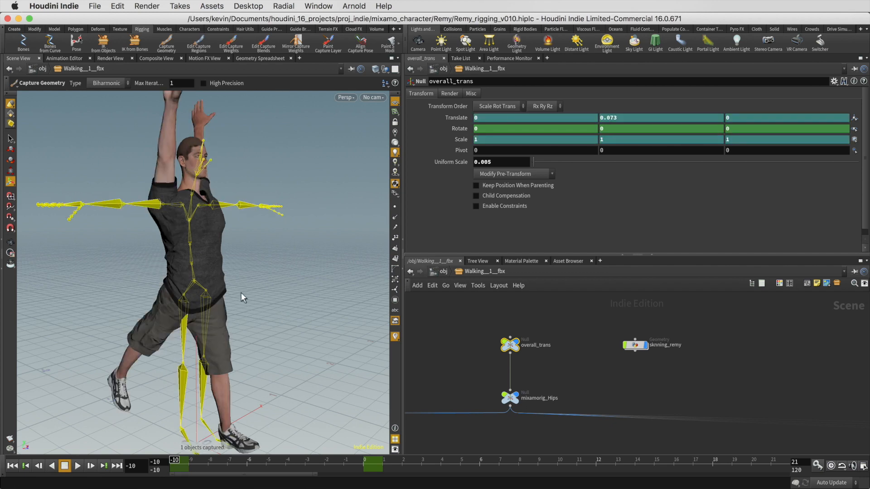
{"action": "key", "text": "Escape"}
Inside sknning_remy, lay out the capture nodes automatically and move remy_skin_geo clear of the Bone Capture Biharmonic branch.
{"action": "left_click_drag", "start_coordinate": [266, 291], "coordinate": [195, 290]}
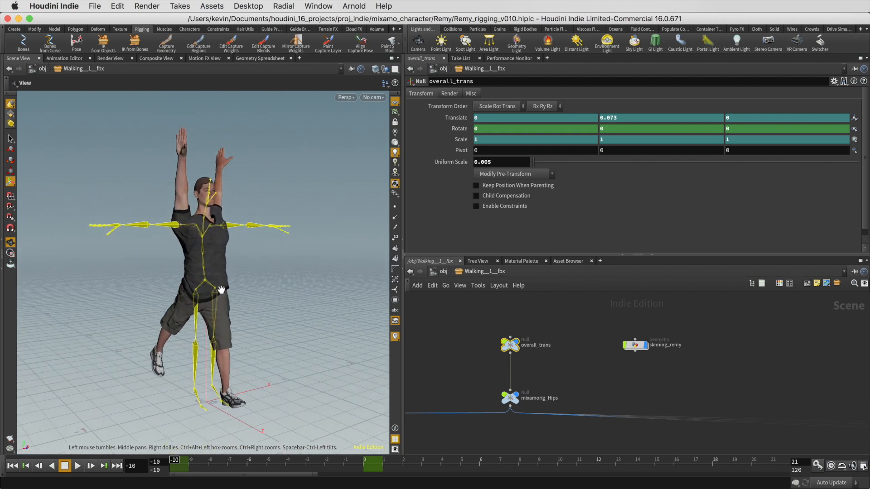
{"action": "key", "text": "Return"}
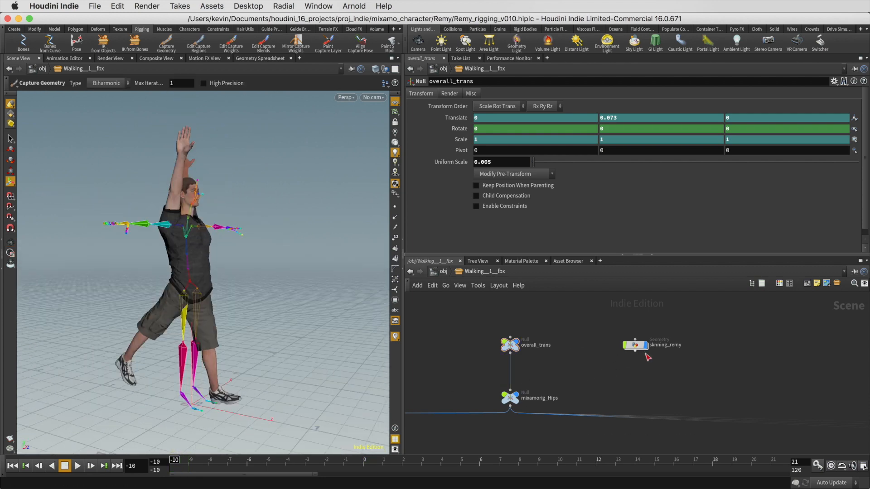
{"action": "scroll", "coordinate": [659, 352], "scroll_direction": "down", "scroll_amount": 1}
{"action": "scroll", "coordinate": [659, 352], "scroll_direction": "up", "scroll_amount": 3}
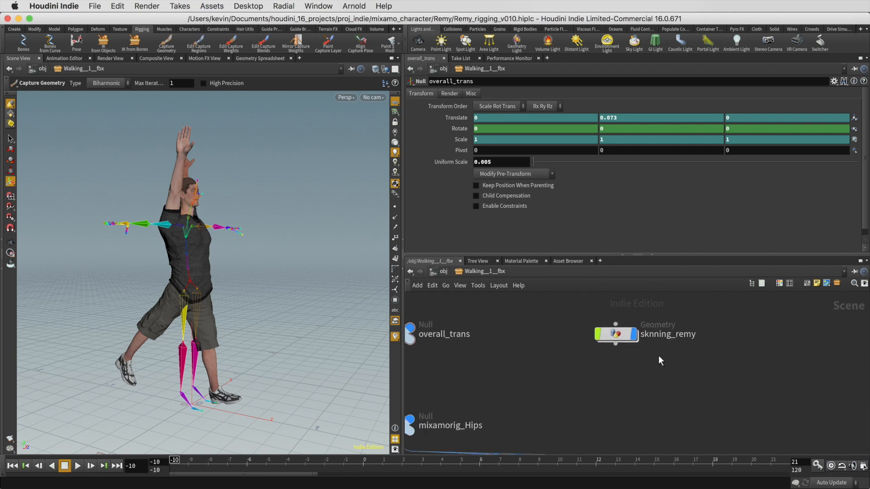
{"action": "double_click", "coordinate": [619, 334]}
{"action": "middle_click_drag", "start_coordinate": [692, 351], "coordinate": [691, 386]}
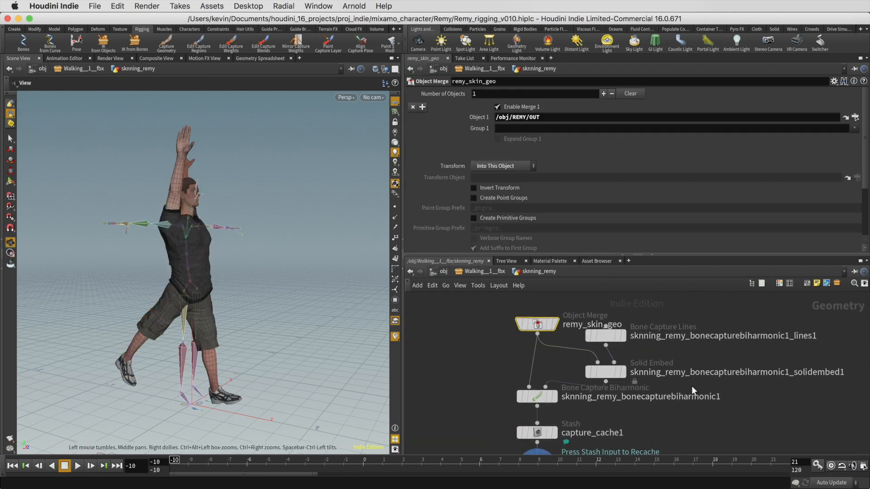
{"action": "key", "text": "l"}
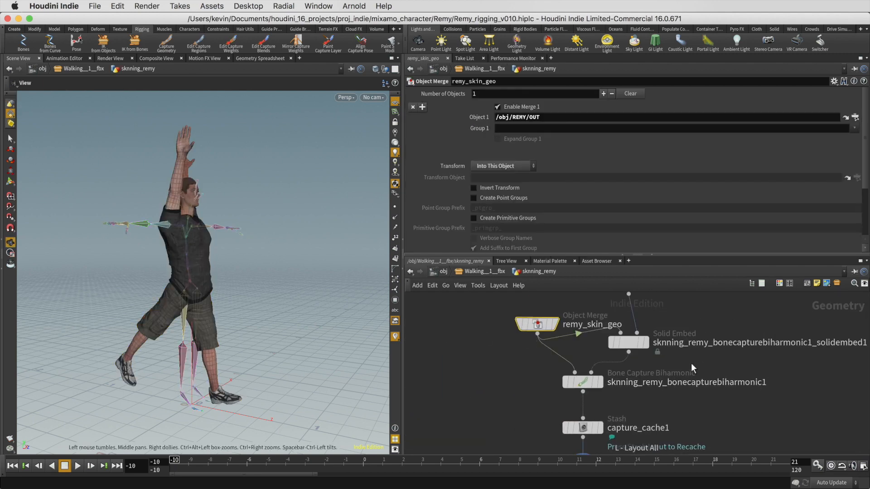
{"action": "left_click_drag", "start_coordinate": [528, 376], "coordinate": [475, 337]}
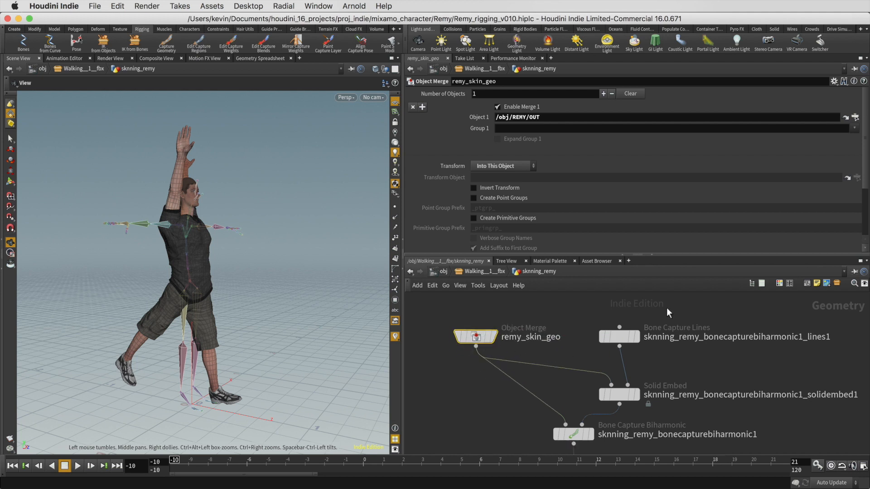
Set the Capture Frame to -10 on the Bone Capture Lines node.
{"action": "left_click", "coordinate": [619, 336]}
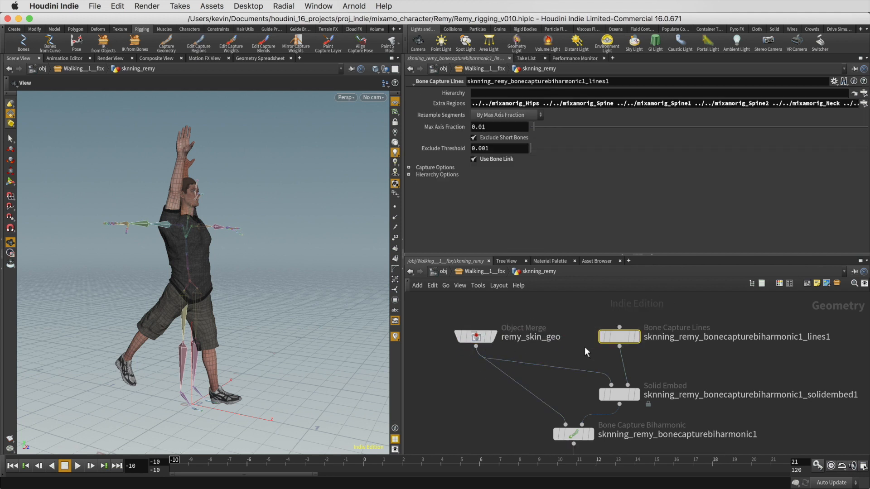
{"action": "left_click", "coordinate": [408, 167]}
{"action": "left_click", "coordinate": [492, 190]}
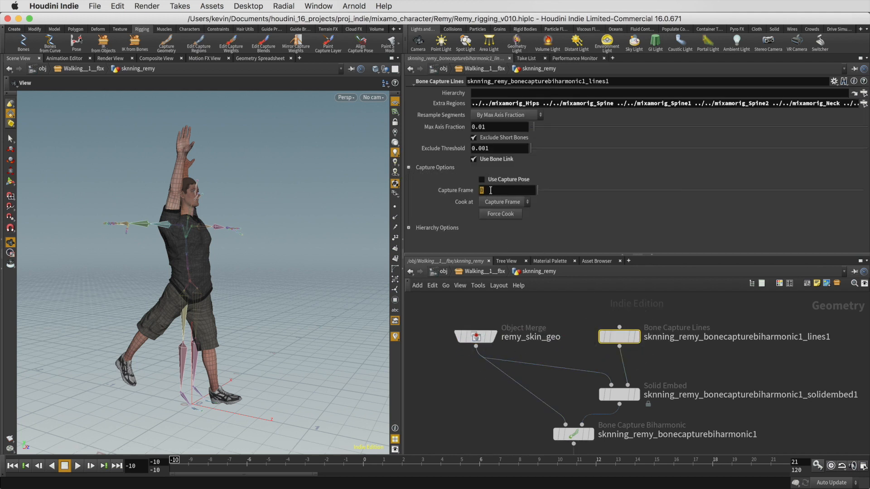
{"action": "type", "text": "-10"}
Display the Bone Capture Lines, Solid Embed and Bone Capture Biharmonic nodes in turn to inspect Remy's capture pose.
{"action": "left_click", "coordinate": [636, 337]}
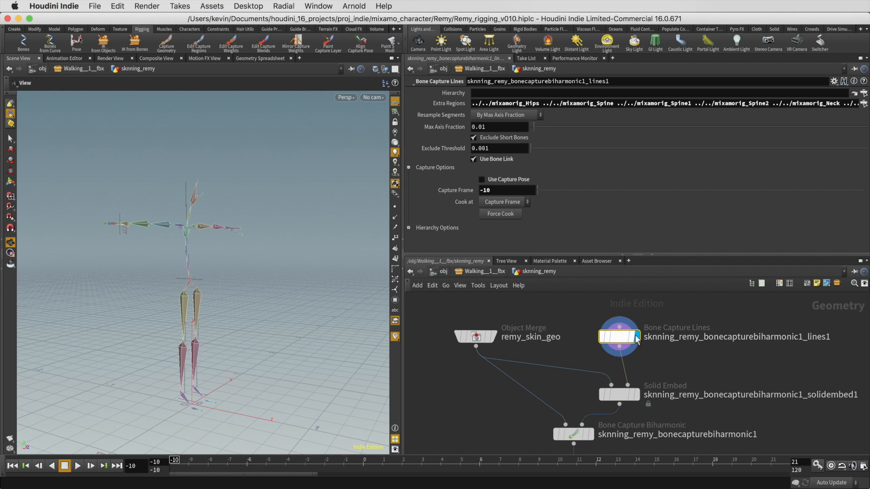
{"action": "scroll", "coordinate": [634, 367], "scroll_direction": "down", "scroll_amount": 3}
{"action": "left_click", "coordinate": [633, 354]}
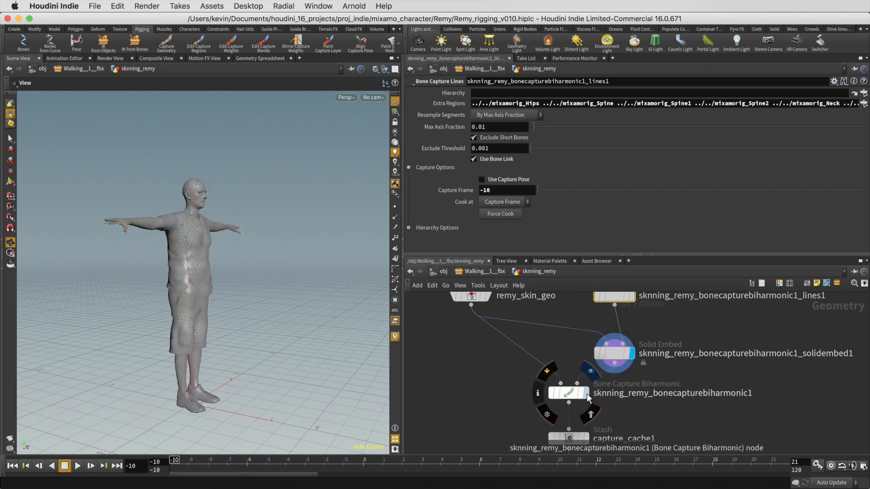
{"action": "left_click_drag", "start_coordinate": [227, 292], "coordinate": [342, 334]}
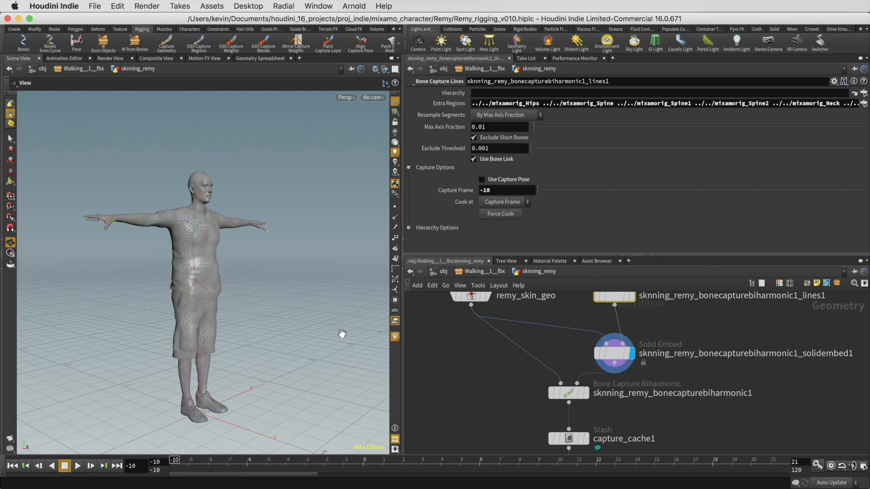
{"action": "mouse_move", "coordinate": [569, 394]}
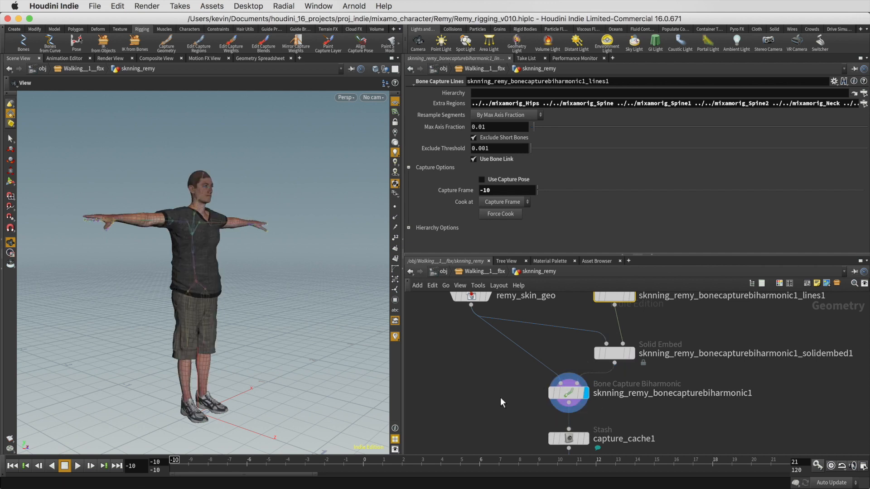
Display the capture_cache1 stash and the sknning_remy_deform node in turn to compare the cached and deformed geometry.
{"action": "middle_click_drag", "start_coordinate": [516, 406], "coordinate": [474, 364]}
{"action": "left_click", "coordinate": [535, 389]}
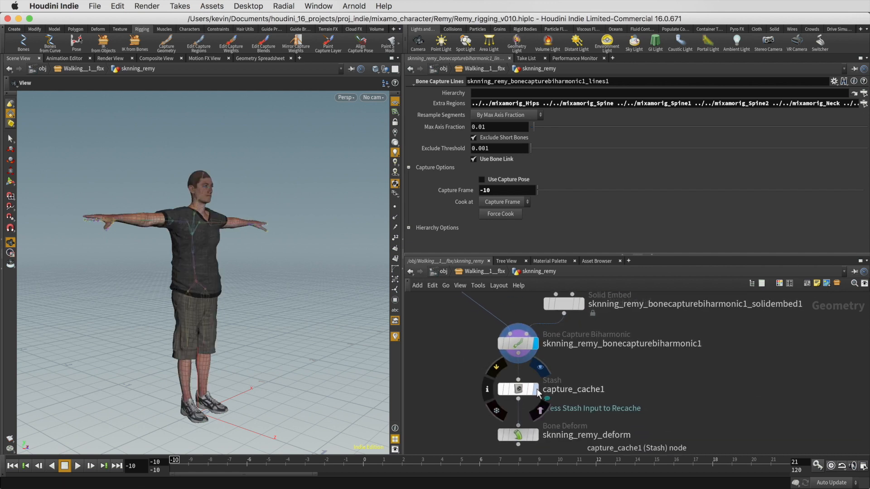
{"action": "left_click", "coordinate": [517, 388]}
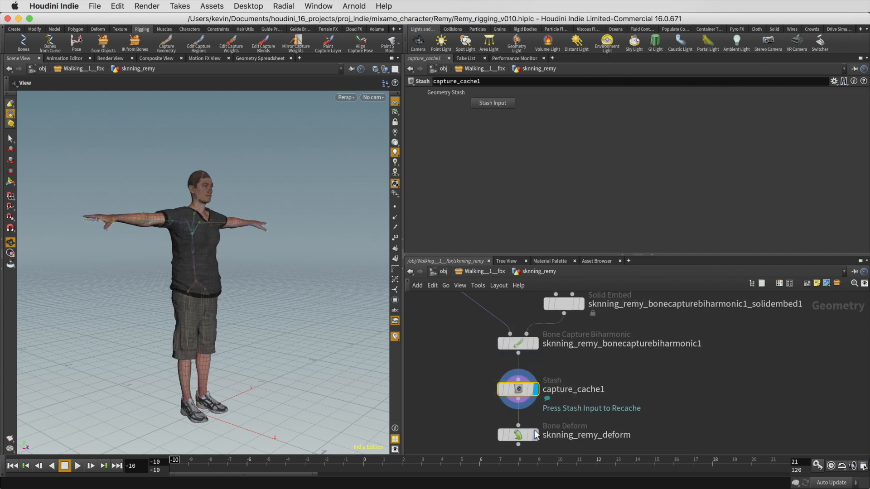
{"action": "left_click", "coordinate": [535, 434]}
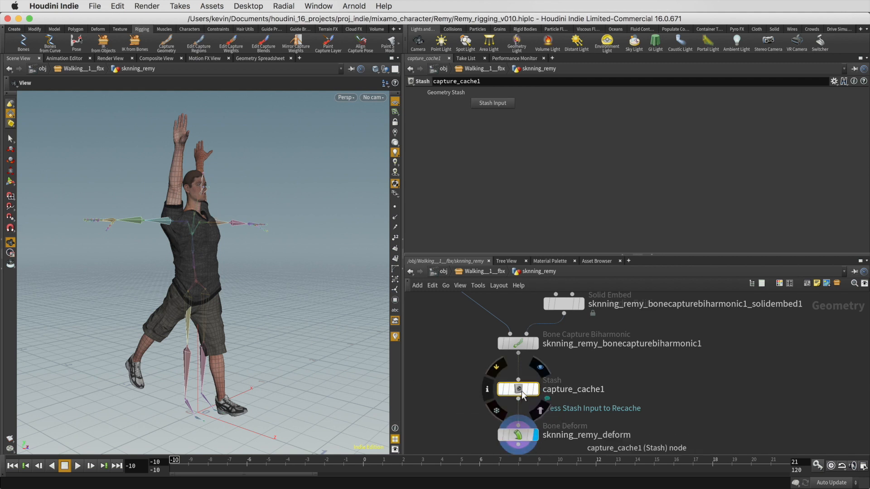
Recache the capture by stashing the input of capture_cache1, and scrub the timeline to check sknning_remy_deform.
{"action": "left_click", "coordinate": [492, 103]}
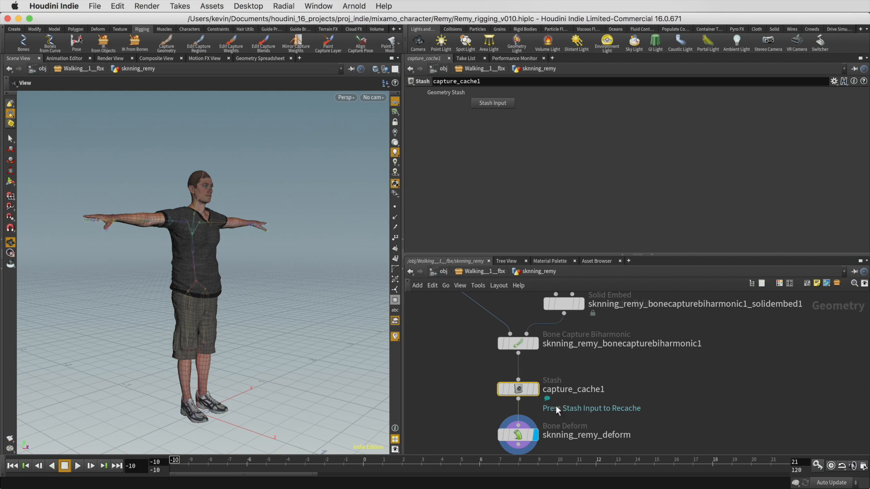
{"action": "left_click", "coordinate": [503, 438]}
{"action": "left_click_drag", "start_coordinate": [188, 463], "coordinate": [143, 463]}
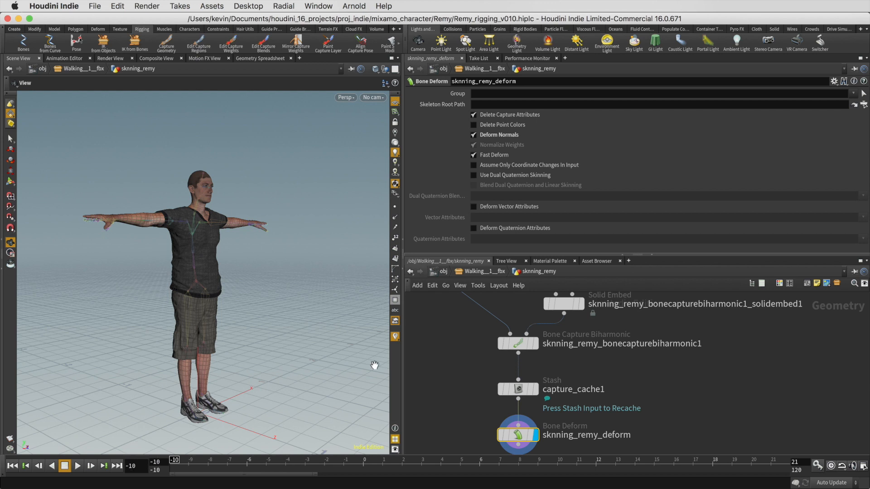
Leave the Walking__1__fbx subnetwork and open the REMY geometry network at object level.
{"action": "left_click", "coordinate": [476, 270]}
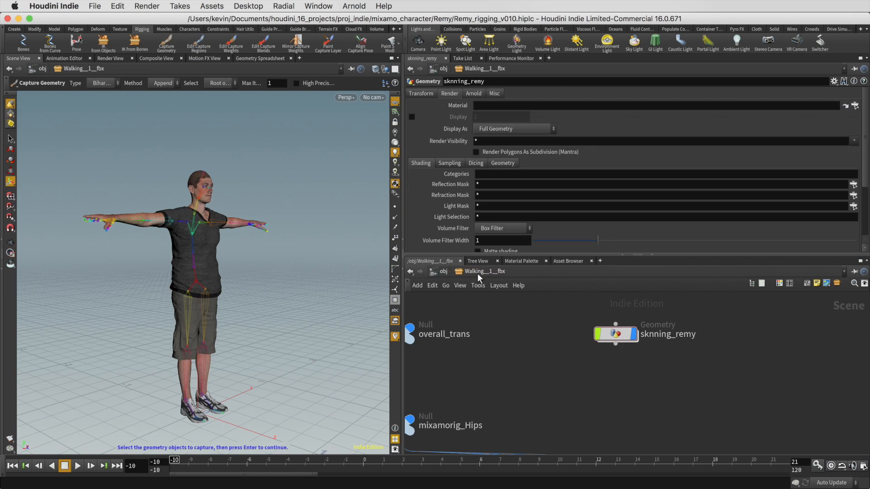
{"action": "scroll", "coordinate": [666, 353], "scroll_direction": "down", "scroll_amount": 5}
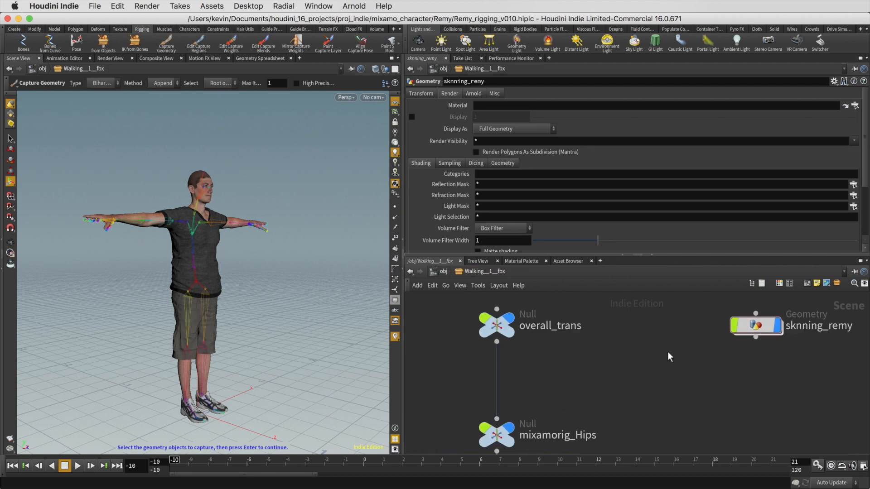
{"action": "scroll", "coordinate": [666, 353], "scroll_direction": "down", "scroll_amount": 1}
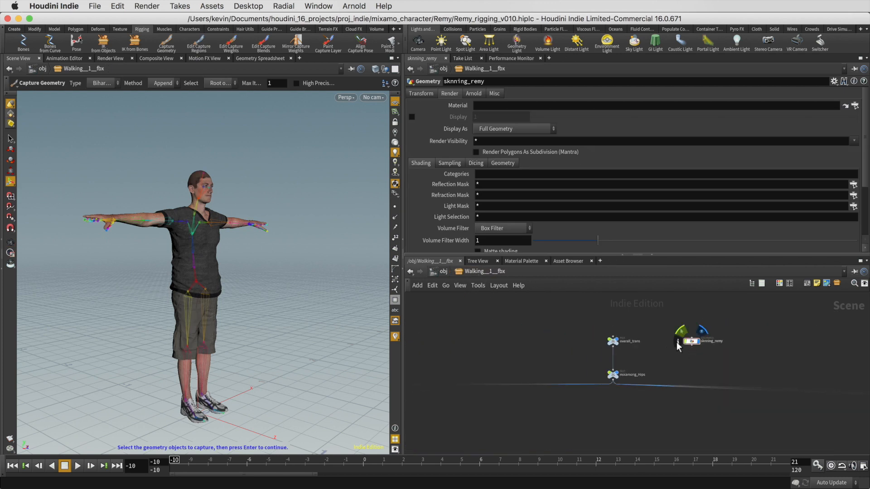
{"action": "left_click", "coordinate": [443, 271]}
{"action": "left_click", "coordinate": [439, 270]}
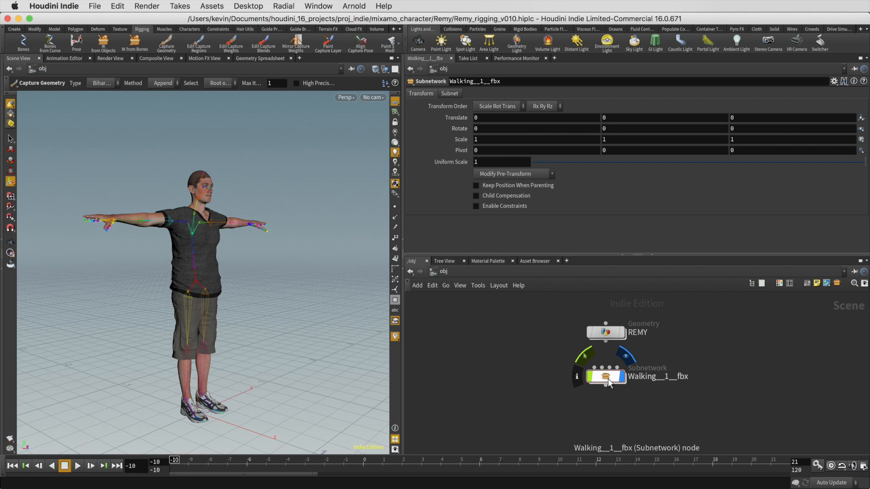
{"action": "double_click", "coordinate": [607, 331]}
{"action": "left_click", "coordinate": [696, 410]}
Add a Null node beside the OUT node in the REMY network.
{"action": "middle_click_drag", "start_coordinate": [725, 398], "coordinate": [681, 402]}
{"action": "scroll", "coordinate": [667, 406], "scroll_direction": "up", "scroll_amount": 4}
{"action": "key", "text": "Tab"}
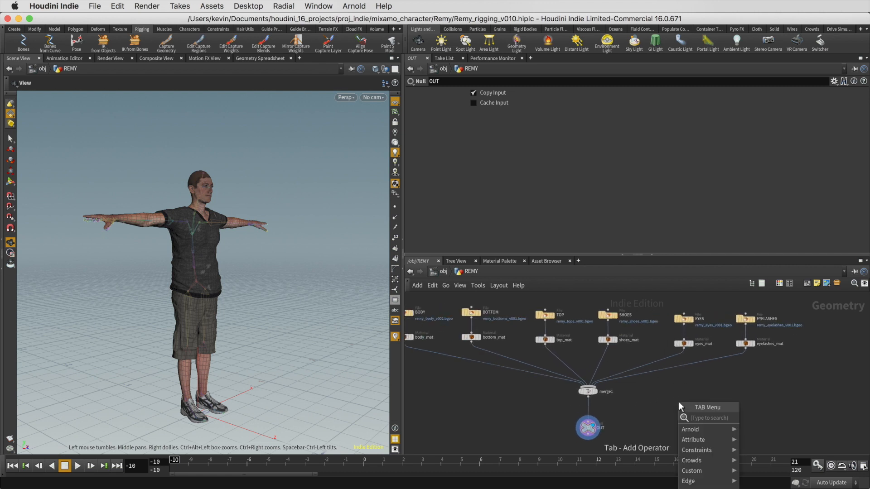
{"action": "type", "text": "null"}
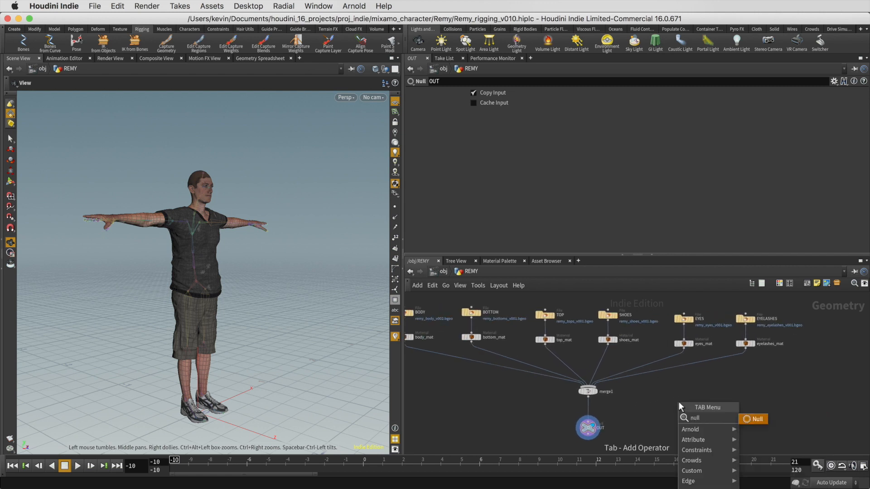
{"action": "key", "text": "Return"}
{"action": "left_click", "coordinate": [717, 418]}
{"action": "key", "text": "h"}
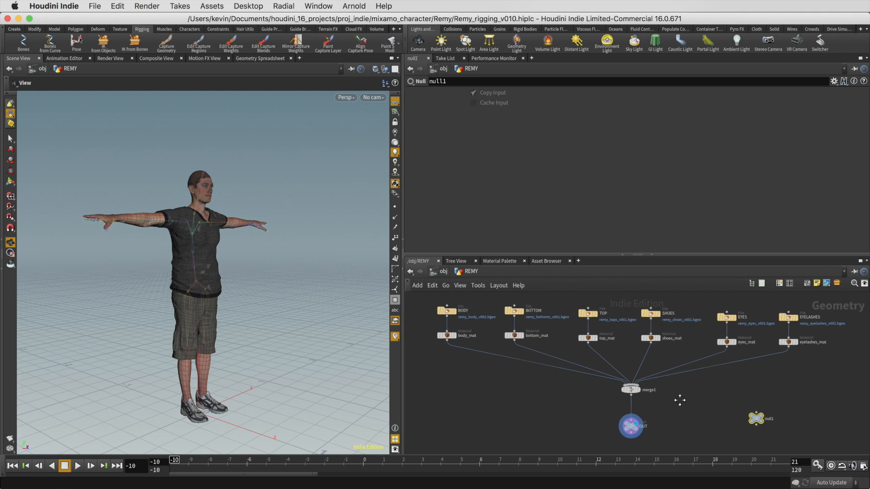
Add a second Merge node above the new null and feed it body_mat and eyes_mat.
{"action": "left_click", "coordinate": [461, 344]}
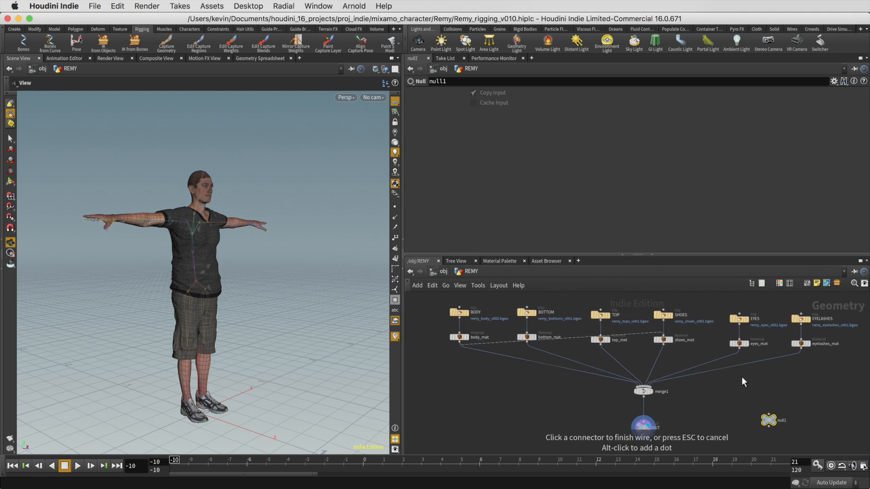
{"action": "key", "text": "Tab"}
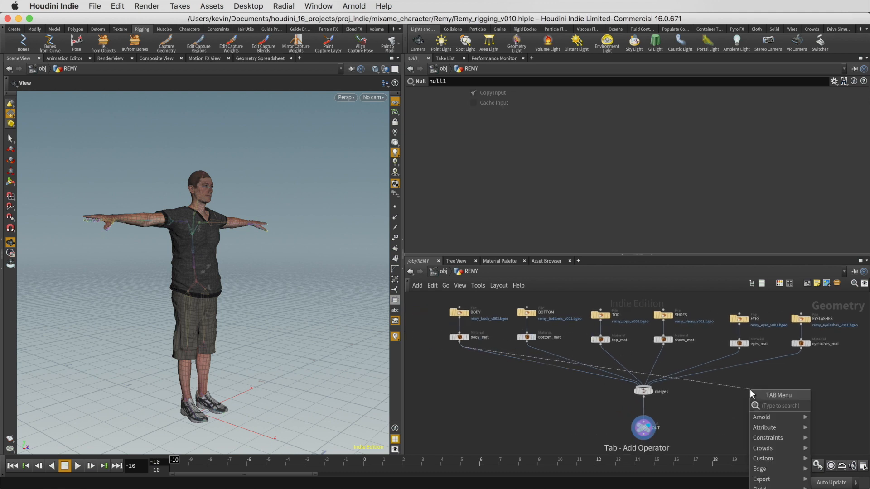
{"action": "type", "text": "merge"}
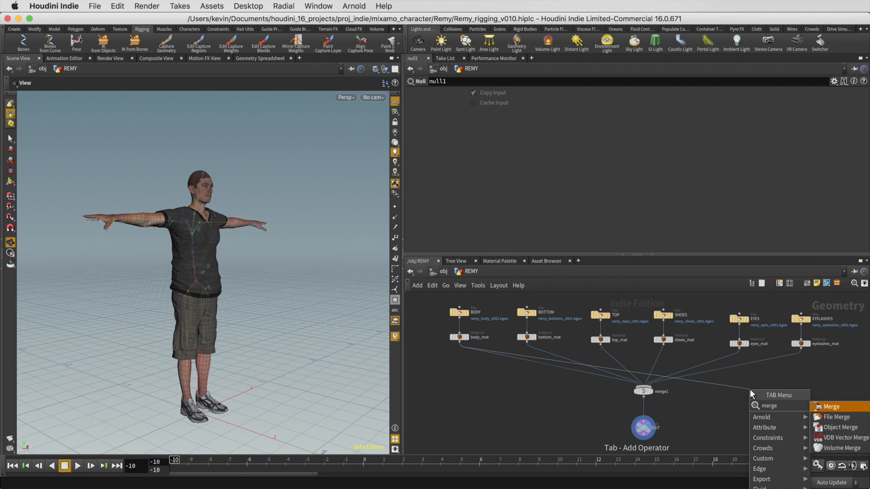
{"action": "key", "text": "Return"}
{"action": "left_click", "coordinate": [749, 389]}
{"action": "left_click_drag", "start_coordinate": [750, 390], "coordinate": [761, 399]}
{"action": "left_click", "coordinate": [760, 399]}
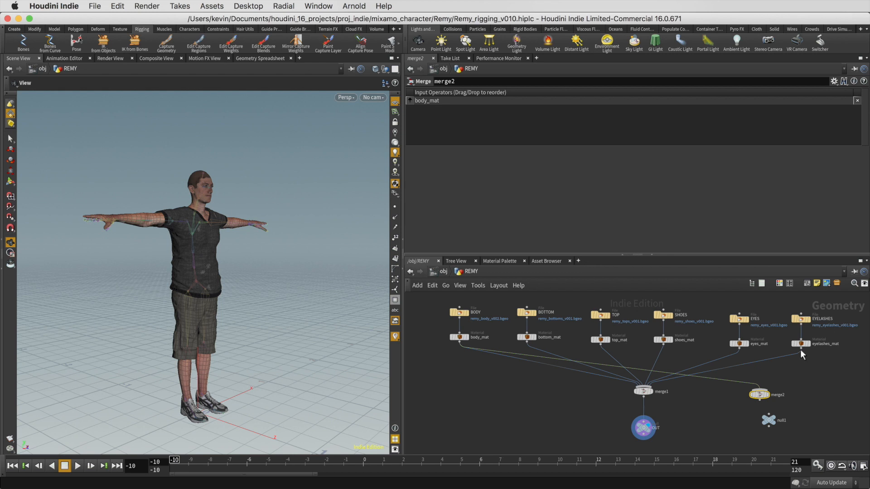
{"action": "left_click", "coordinate": [739, 349]}
{"action": "left_click", "coordinate": [760, 389]}
Wire the new merge into the null and rename the null OUT_SKIN_GEO.
{"action": "left_click_drag", "start_coordinate": [760, 399], "coordinate": [769, 433]}
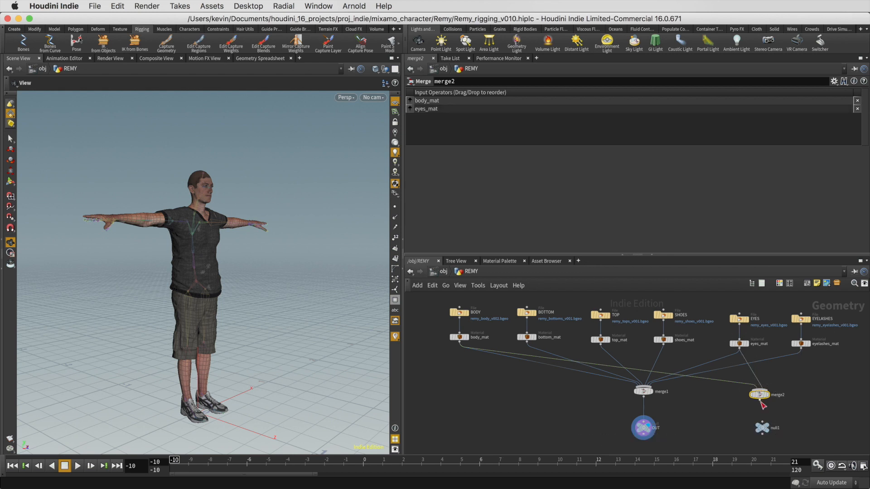
{"action": "double_click", "coordinate": [774, 428]}
{"action": "key", "text": "Return"}
{"action": "double_click", "coordinate": [779, 429]}
Inside sknning_remy, set Object 1 of the remy_skin_geo Object Merge to /obj/REMY/OUT_SKIN_GEO.
{"action": "left_click", "coordinate": [441, 272]}
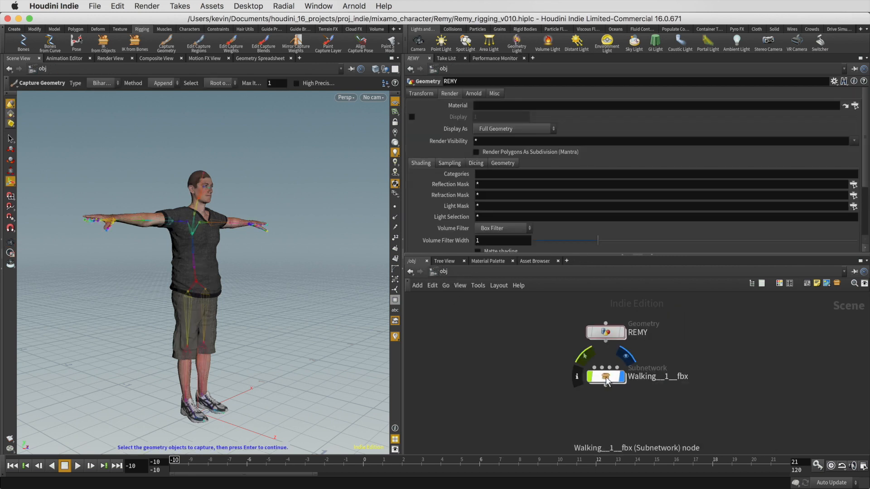
{"action": "double_click", "coordinate": [606, 379]}
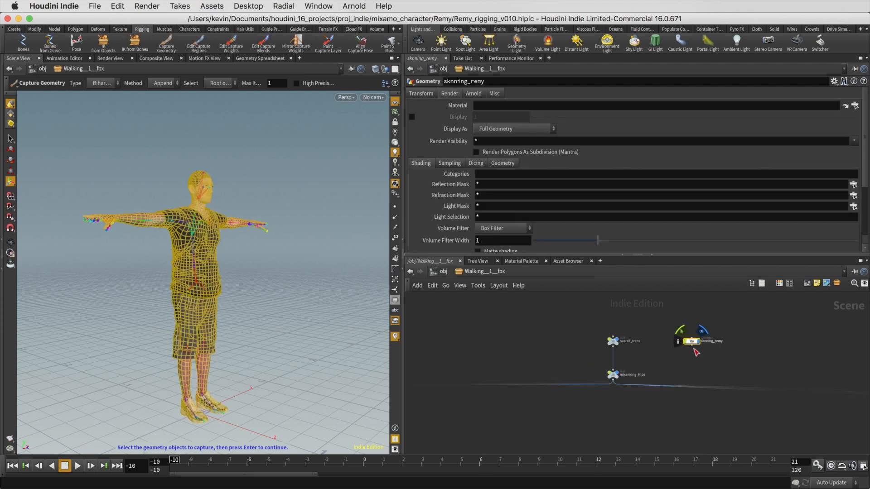
{"action": "key", "text": "Return"}
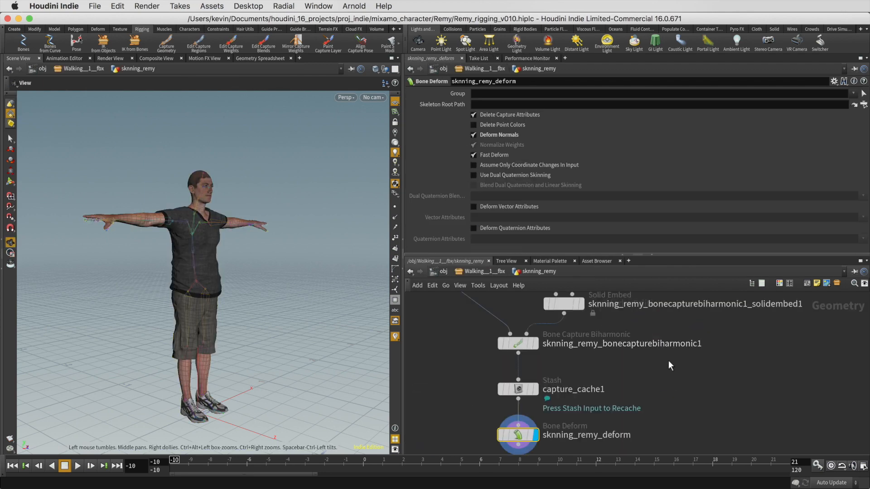
{"action": "middle_click_drag", "start_coordinate": [687, 433], "coordinate": [708, 477]}
{"action": "middle_click_drag", "start_coordinate": [545, 355], "coordinate": [596, 363]}
{"action": "left_click", "coordinate": [513, 346]}
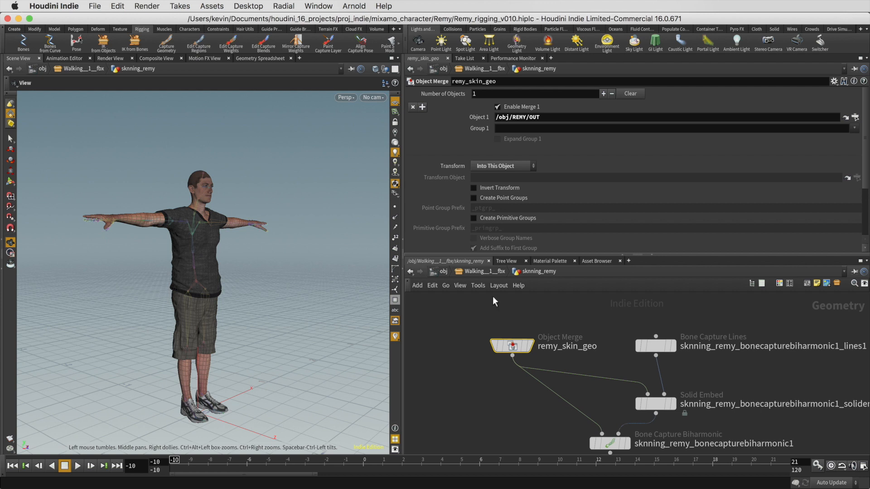
{"action": "left_click", "coordinate": [855, 118]}
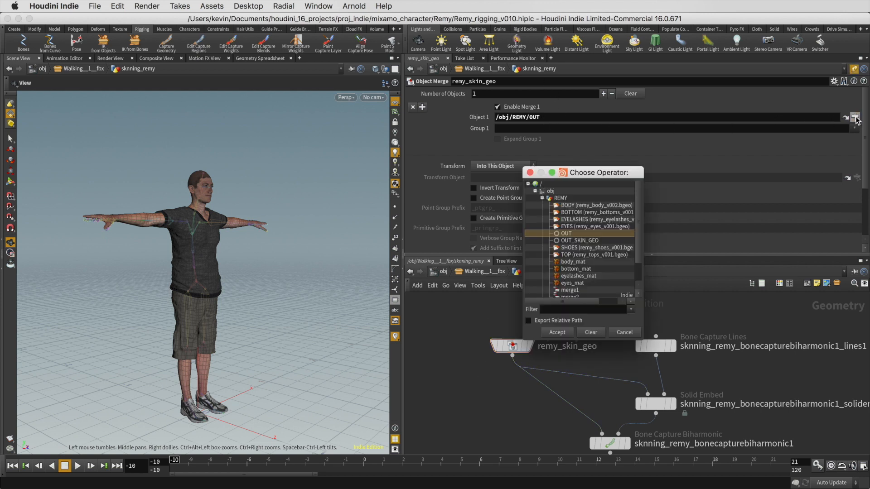
{"action": "left_click", "coordinate": [583, 241]}
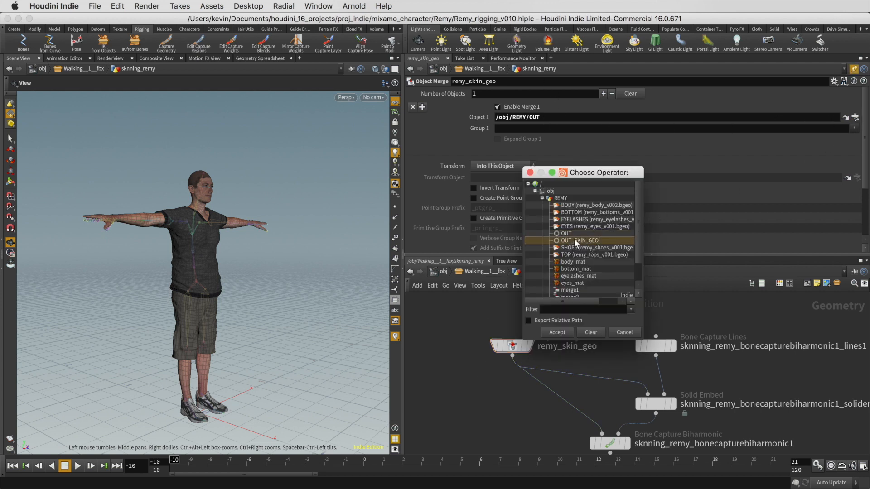
{"action": "left_click", "coordinate": [557, 333]}
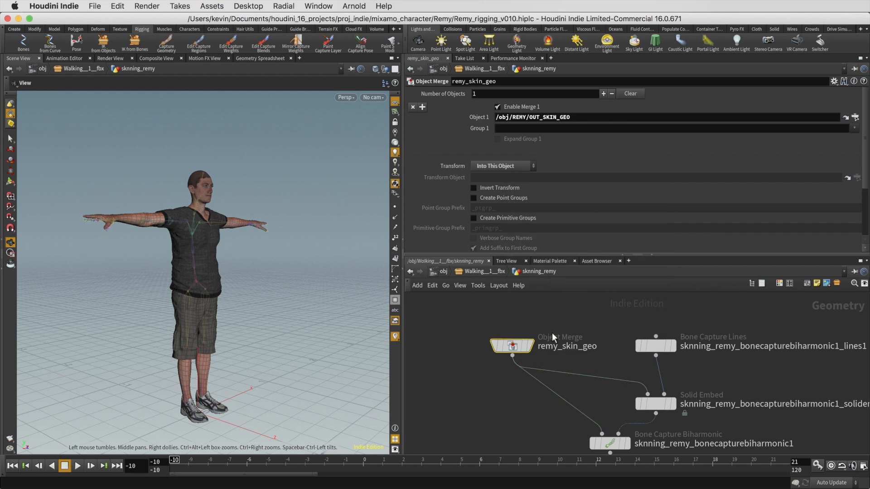
Recache capture_cache1 with the body-only geometry by stashing its input, and scrub the timeline to frame 21.
{"action": "scroll", "coordinate": [701, 380], "scroll_direction": "down", "scroll_amount": 7}
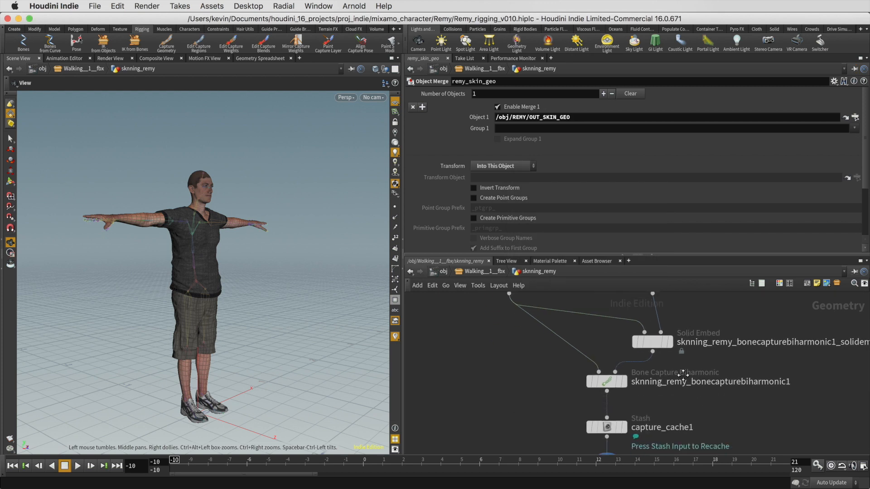
{"action": "mouse_move", "coordinate": [628, 369]}
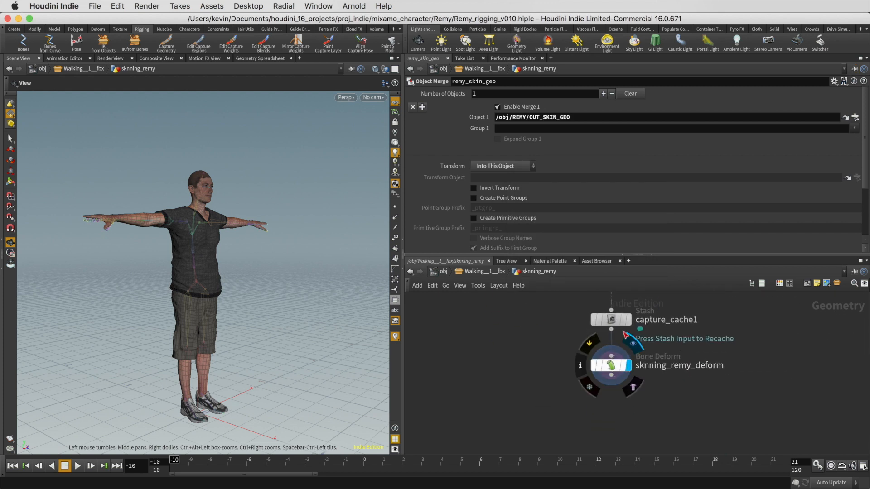
{"action": "left_click", "coordinate": [611, 320]}
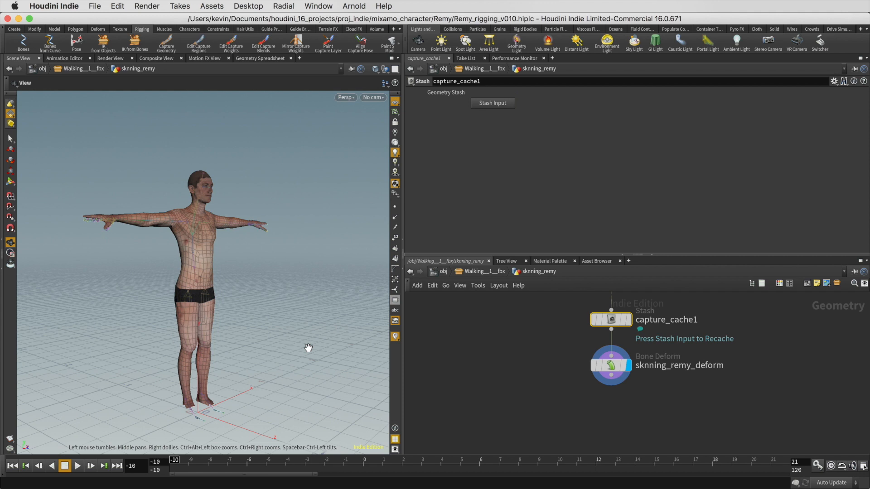
{"action": "left_click_drag", "start_coordinate": [175, 462], "coordinate": [803, 455]}
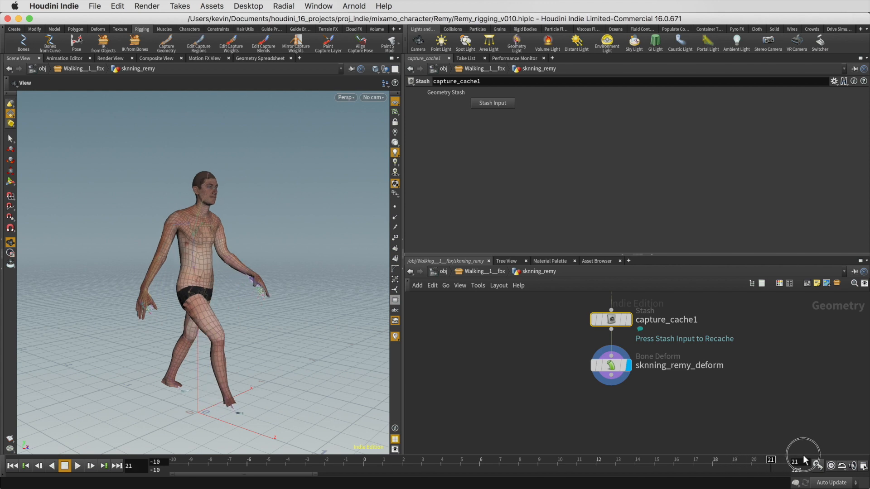
Return to the Walking__1__fbx network and look over its bone and null hierarchy.
{"action": "left_click", "coordinate": [779, 402]}
{"action": "left_click", "coordinate": [491, 273]}
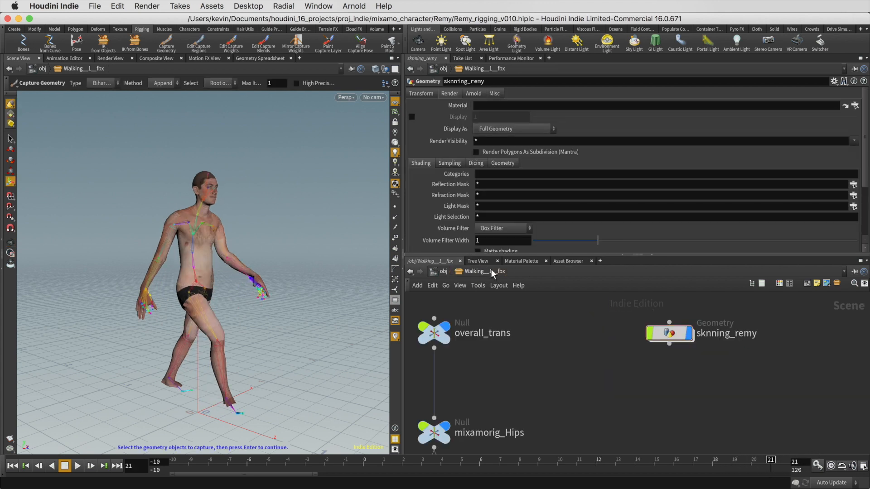
{"action": "middle_click_drag", "start_coordinate": [504, 382], "coordinate": [639, 379]}
{"action": "scroll", "coordinate": [708, 400], "scroll_direction": "up", "scroll_amount": 2}
{"action": "scroll", "coordinate": [705, 402], "scroll_direction": "down", "scroll_amount": 9}
{"action": "scroll", "coordinate": [706, 404], "scroll_direction": "down", "scroll_amount": 6}
{"action": "scroll", "coordinate": [752, 404], "scroll_direction": "down", "scroll_amount": 2}
{"action": "middle_click_drag", "start_coordinate": [752, 404], "coordinate": [657, 338]}
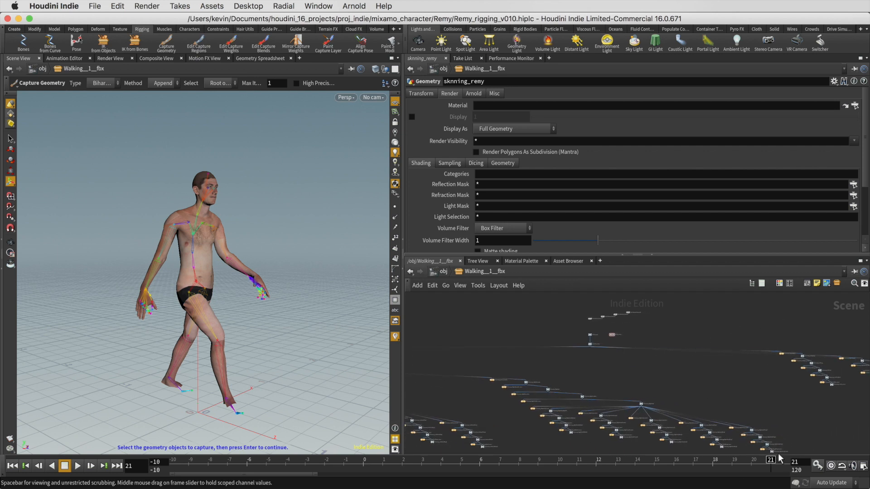
Set the end of the playback range to frame 120 and scrub the timeline to frame 39.
{"action": "double_click", "coordinate": [802, 463]}
{"action": "type", "text": "120"}
{"action": "key", "text": "Return"}
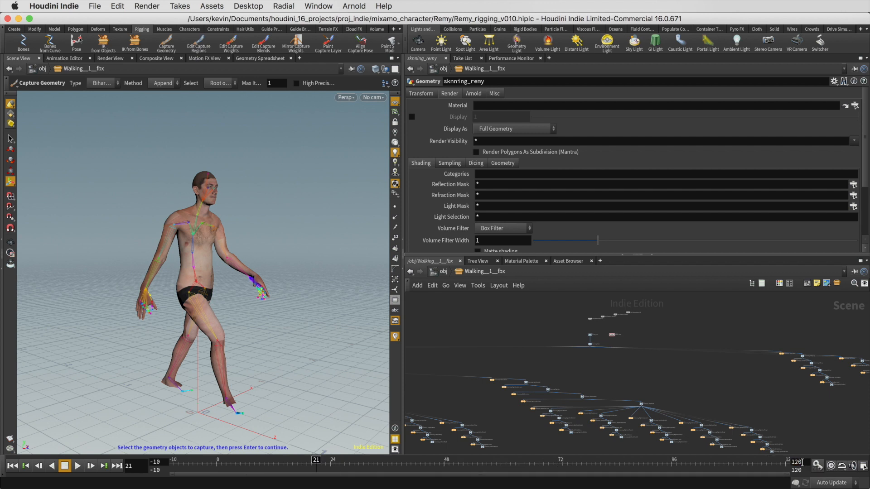
{"action": "left_click", "coordinate": [316, 463]}
{"action": "mouse_move", "coordinate": [316, 463]}
{"action": "left_mouse_down"}
{"action": "mouse_move", "coordinate": [428, 465]}
{"action": "mouse_move", "coordinate": [137, 466]}
{"action": "mouse_move", "coordinate": [425, 471]}
{"action": "mouse_move", "coordinate": [401, 467]}
{"action": "left_mouse_up"}
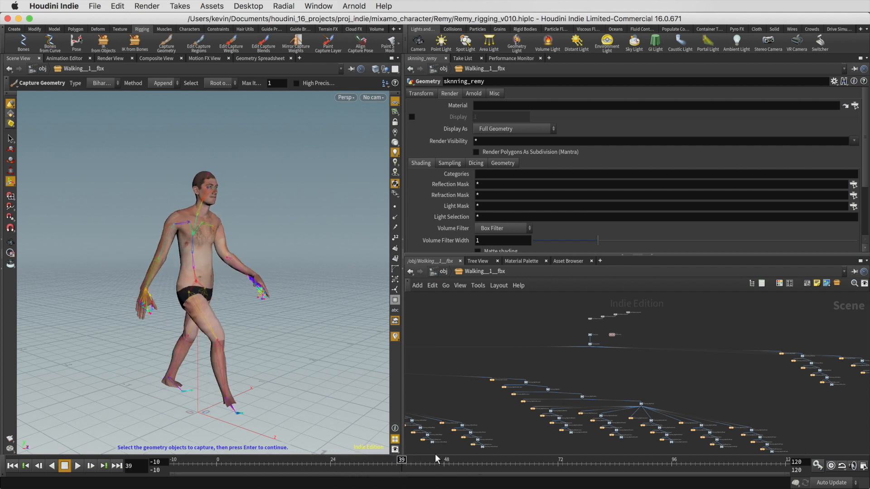
Find the nodes of type null in the Walking__1__fbx network and select all of them.
{"action": "left_click", "coordinate": [855, 284]}
{"action": "left_click_drag", "start_coordinate": [792, 171], "coordinate": [557, 175]}
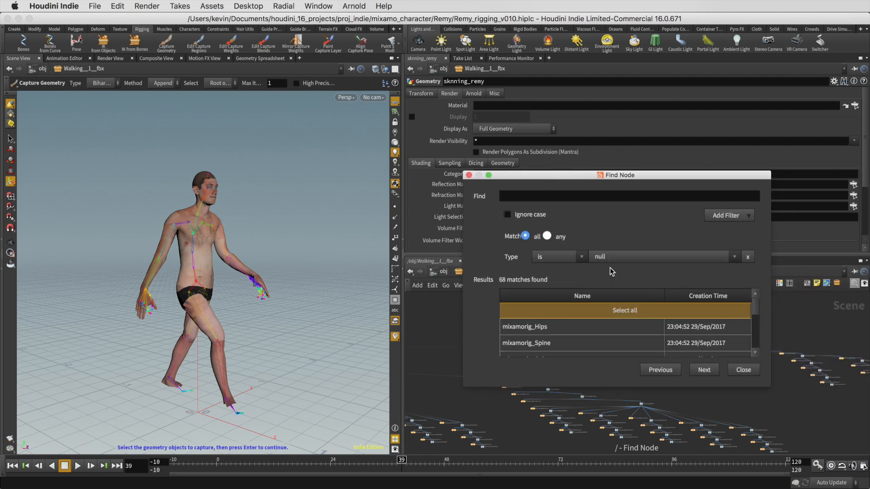
{"action": "left_click", "coordinate": [624, 311]}
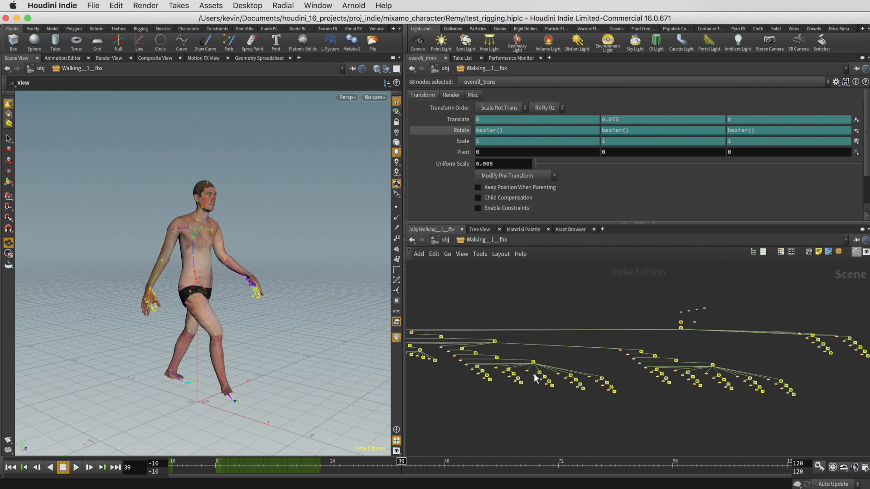
Scope the Rotate channels of the selected nulls in the Animation Editor and move its window clear of the parameters.
{"action": "middle_click", "coordinate": [453, 129], "text": "ctrl"}
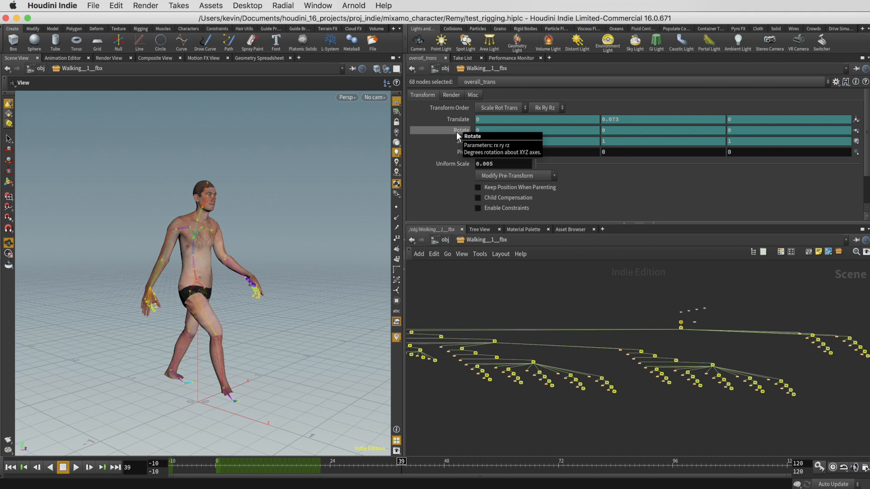
{"action": "right_click", "coordinate": [454, 130]}
{"action": "mouse_move", "coordinate": [487, 150]}
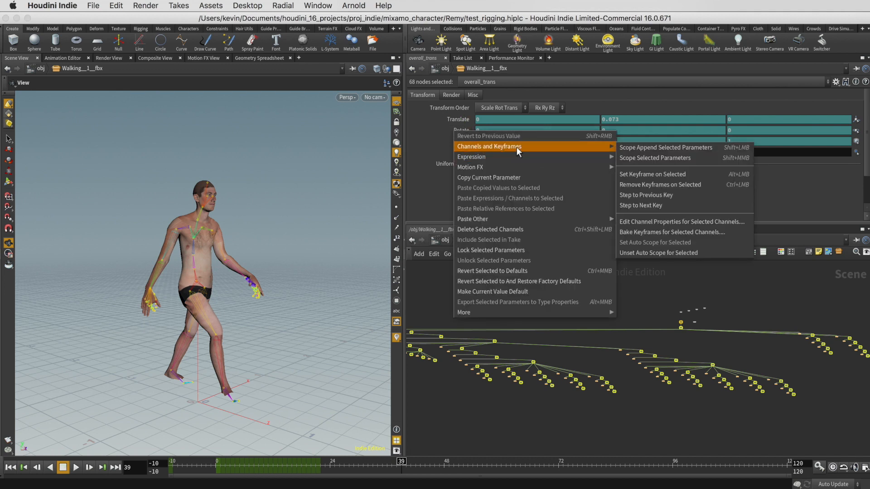
{"action": "left_click", "coordinate": [670, 159]}
{"action": "left_click_drag", "start_coordinate": [428, 18], "coordinate": [575, 70]}
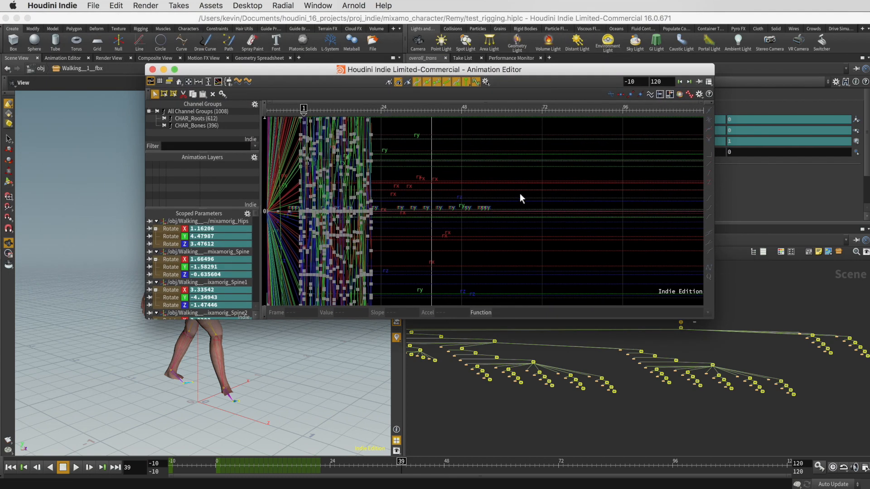
Select the walk-cycle rotation keyframes on all scoped curves, leaving out the T-pose keys at frame -10.
{"action": "key", "text": "h"}
{"action": "right_click_drag", "start_coordinate": [624, 162], "coordinate": [565, 184]}
{"action": "middle_click_drag", "start_coordinate": [566, 185], "coordinate": [445, 188]}
{"action": "left_click_drag", "start_coordinate": [575, 160], "coordinate": [336, 272]}
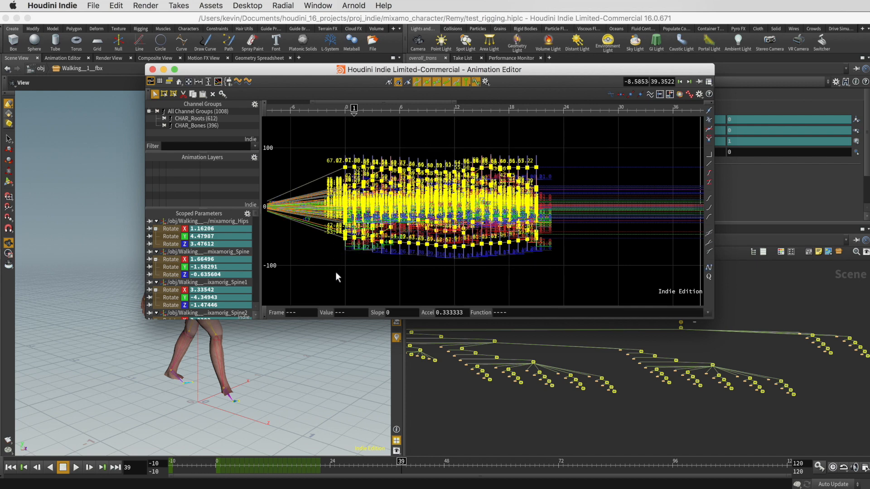
Paste copies of the selected walk-cycle rotation keyframes at frames 22 and 44 in the Animation Editor.
{"action": "left_click", "coordinate": [343, 112]}
{"action": "left_click_drag", "start_coordinate": [343, 112], "coordinate": [549, 117]}
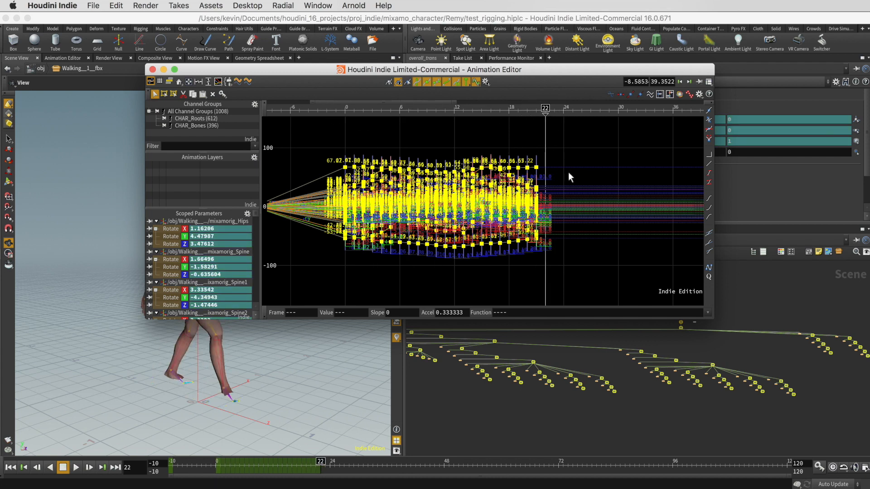
{"action": "key", "text": "super+v"}
{"action": "middle_click_drag", "start_coordinate": [604, 140], "coordinate": [403, 159]}
{"action": "left_click_drag", "start_coordinate": [537, 114], "coordinate": [557, 111]}
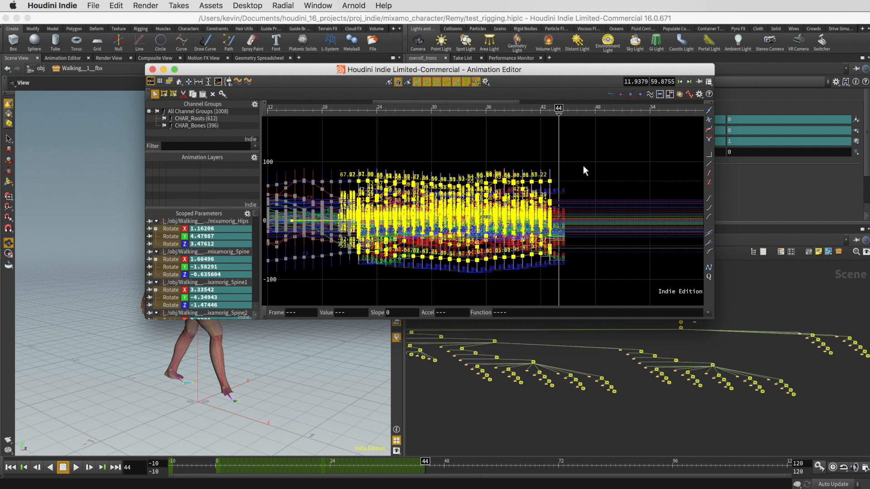
{"action": "middle_click_drag", "start_coordinate": [609, 146], "coordinate": [372, 165]}
Extend the rotation curves by pasting the copied walk-cycle keyframes at frames 66, 88 and 110.
{"action": "left_click_drag", "start_coordinate": [564, 111], "coordinate": [561, 109]}
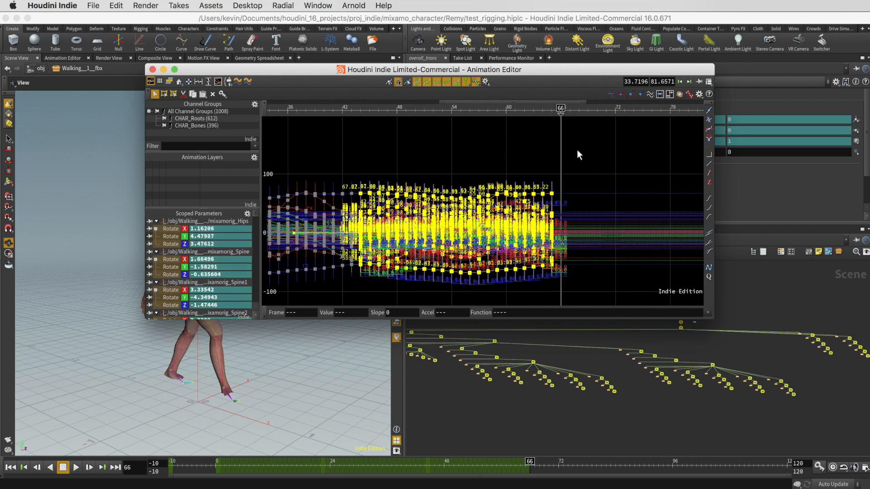
{"action": "key", "text": "super+v"}
{"action": "middle_click_drag", "start_coordinate": [594, 159], "coordinate": [413, 166]}
{"action": "left_click_drag", "start_coordinate": [573, 111], "coordinate": [580, 110]}
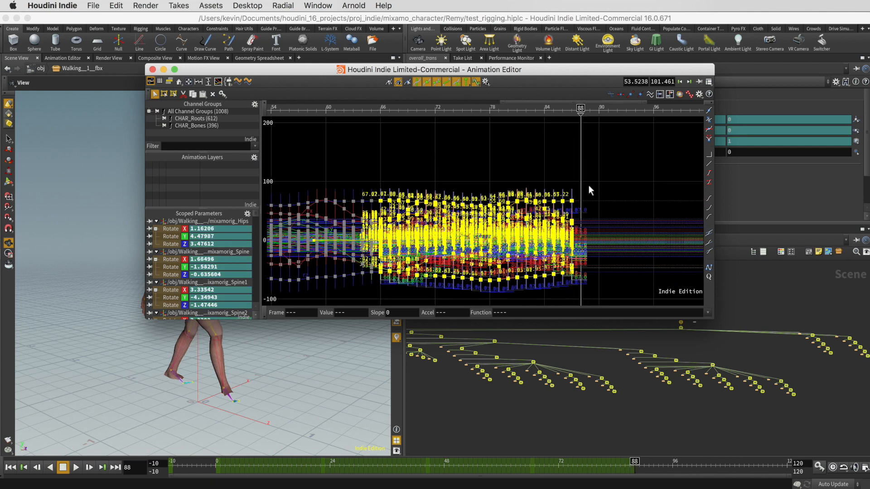
{"action": "key", "text": "super+v"}
{"action": "middle_click_drag", "start_coordinate": [647, 141], "coordinate": [416, 146]}
{"action": "mouse_move", "coordinate": [552, 108]}
{"action": "left_mouse_down"}
{"action": "mouse_move", "coordinate": [544, 108]}
{"action": "mouse_move", "coordinate": [554, 111]}
{"action": "left_mouse_up"}
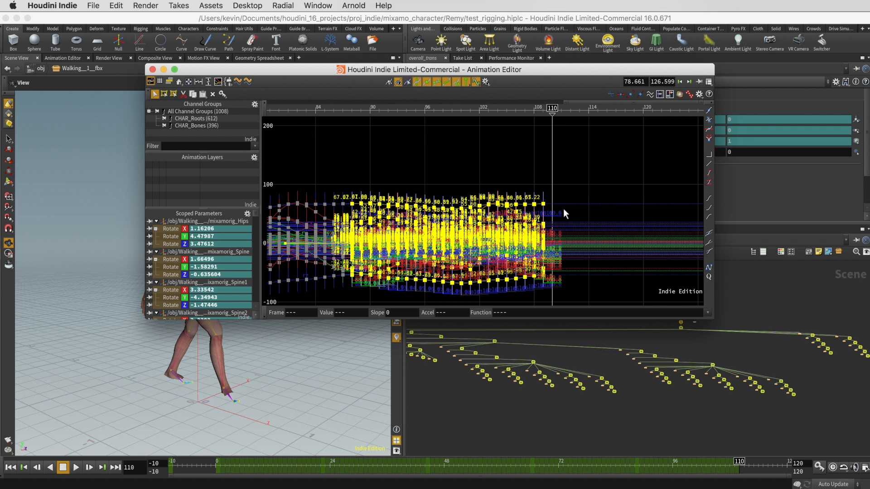
{"action": "key", "text": "super+v"}
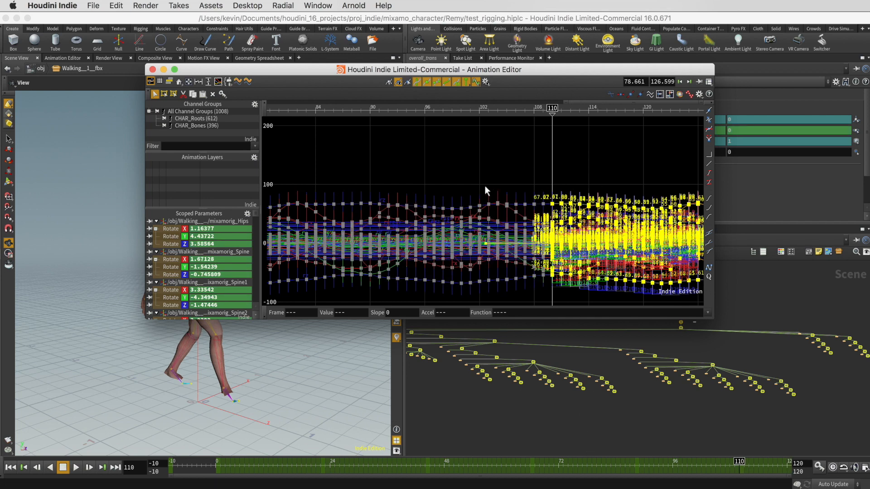
Check the full extended rotation curves, close the Animation Editor and scrub the walk to frame 16.
{"action": "key", "text": "h"}
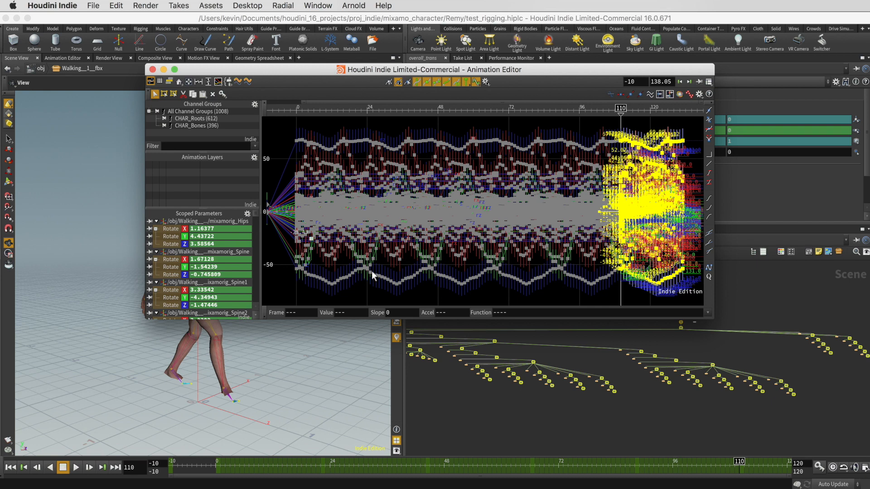
{"action": "left_click", "coordinate": [153, 69]}
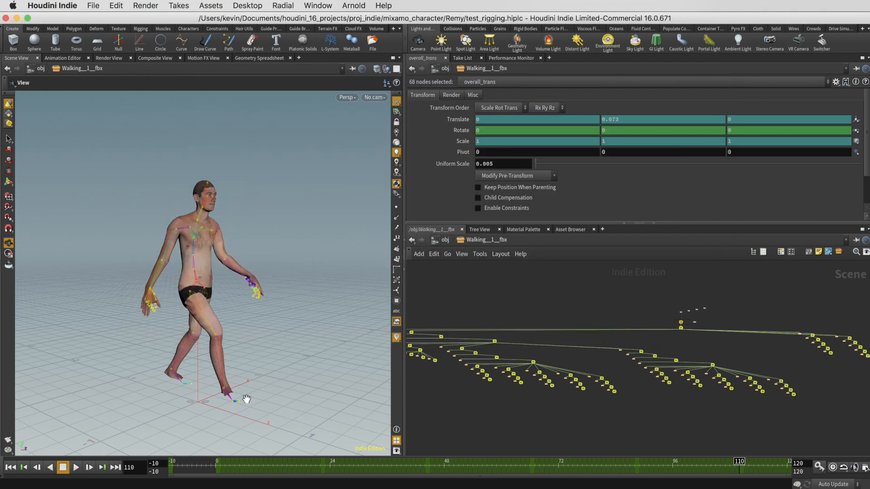
{"action": "left_click_drag", "start_coordinate": [239, 472], "coordinate": [292, 474]}
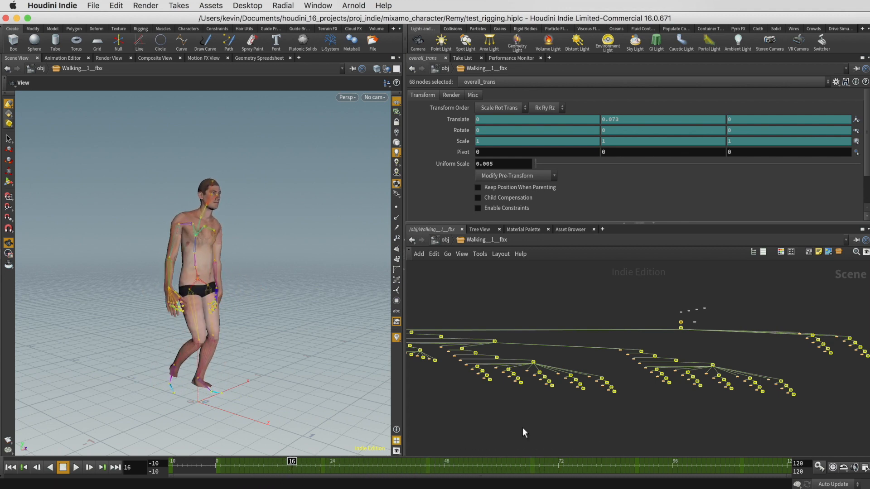
Select only the mixamorig_Hips null and scope its Translate parameters in the Animation Editor.
{"action": "left_click", "coordinate": [680, 377]}
{"action": "scroll", "coordinate": [680, 338], "scroll_direction": "up", "scroll_amount": 6}
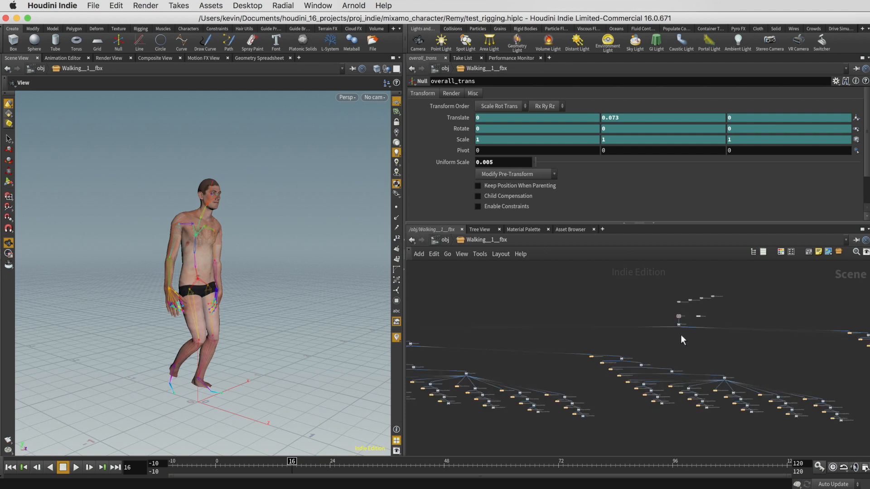
{"action": "scroll", "coordinate": [682, 340], "scroll_direction": "up", "scroll_amount": 5}
{"action": "left_click_drag", "start_coordinate": [619, 330], "coordinate": [684, 359]}
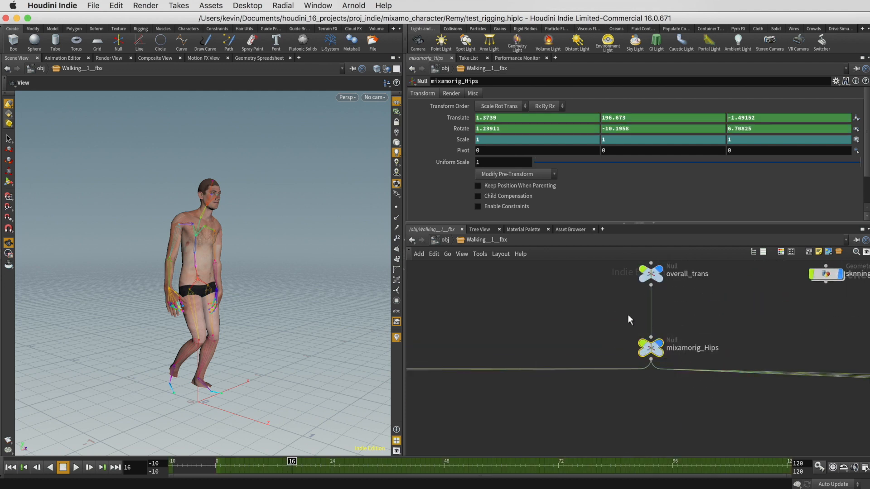
{"action": "right_click", "coordinate": [457, 119]}
{"action": "mouse_move", "coordinate": [514, 143]}
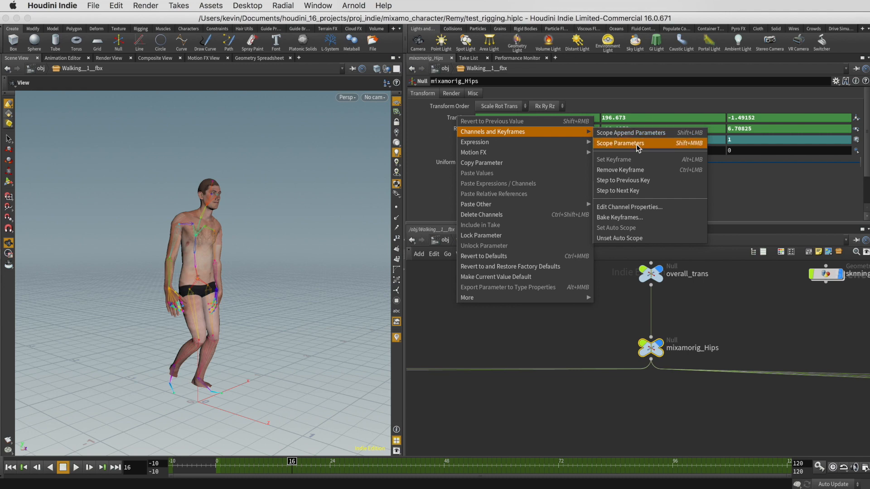
{"action": "left_click", "coordinate": [630, 143]}
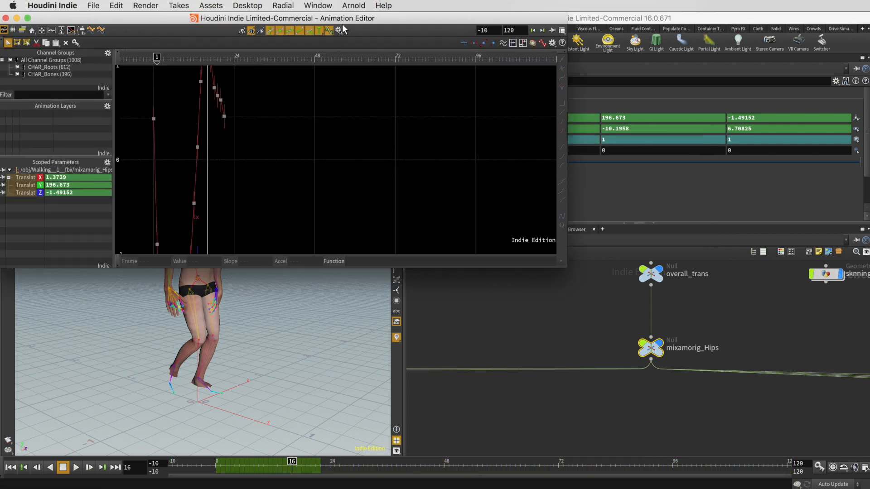
Examine the hips' translation curves, move the Animation Editor clear of the viewport and scrub the walk up to frame 16.
{"action": "key", "text": "h"}
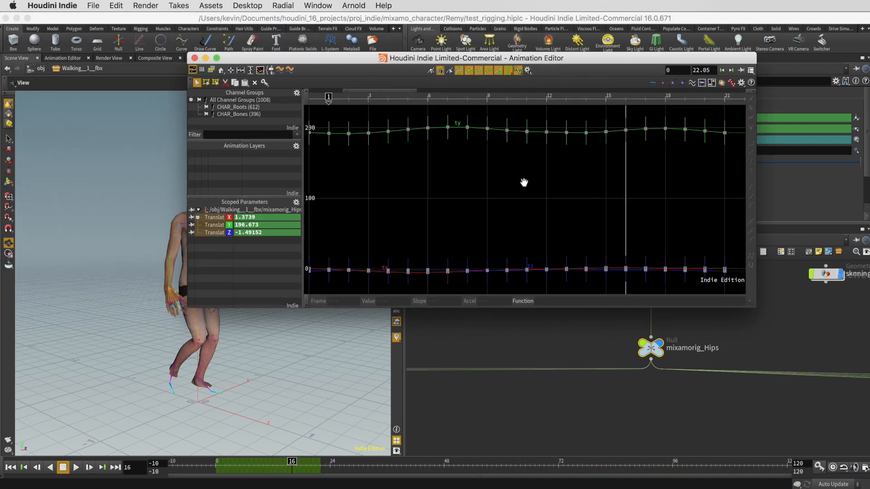
{"action": "middle_click_drag", "start_coordinate": [567, 180], "coordinate": [525, 236]}
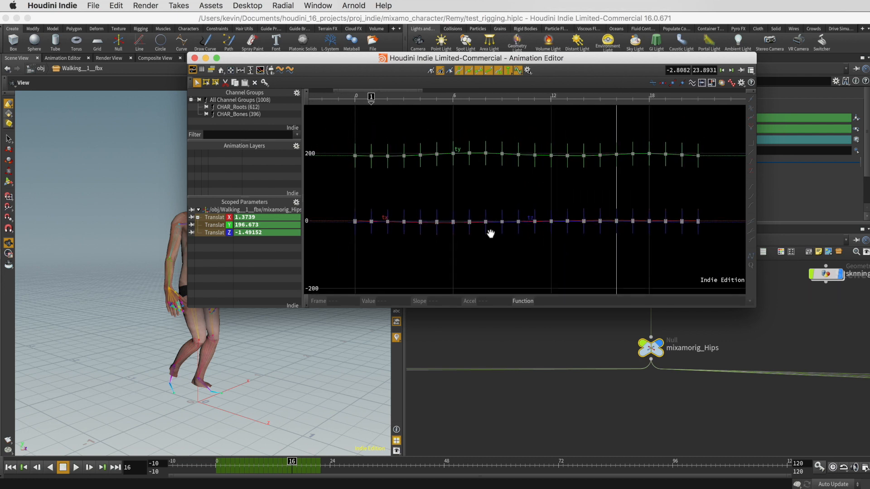
{"action": "middle_click_drag", "start_coordinate": [499, 195], "coordinate": [459, 254]}
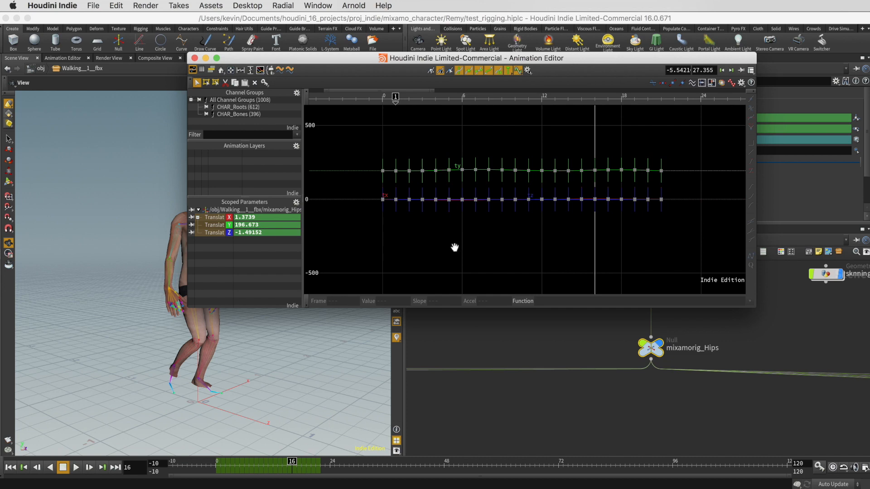
{"action": "middle_click_drag", "start_coordinate": [458, 222], "coordinate": [500, 238]}
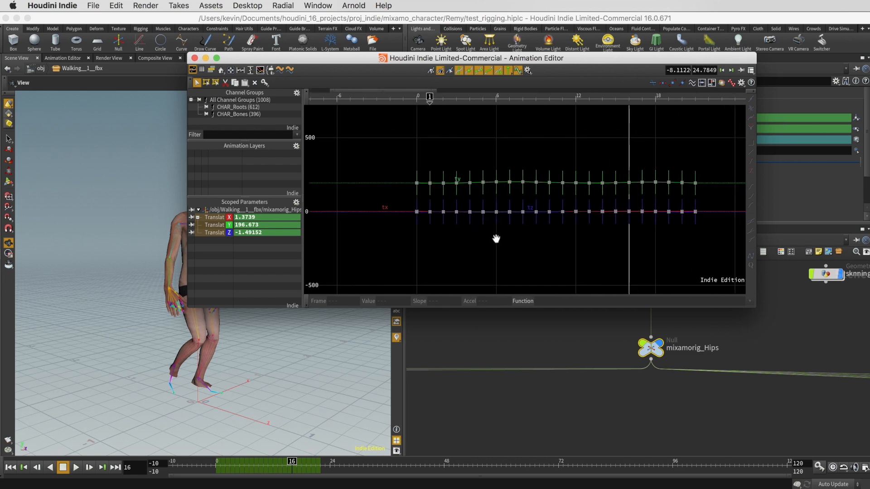
{"action": "left_click_drag", "start_coordinate": [345, 64], "coordinate": [560, 54]}
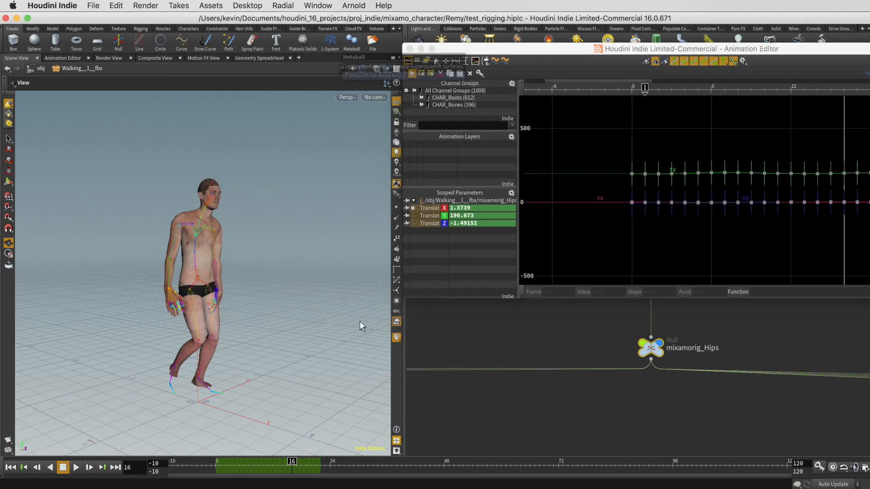
{"action": "left_click_drag", "start_coordinate": [220, 464], "coordinate": [291, 469]}
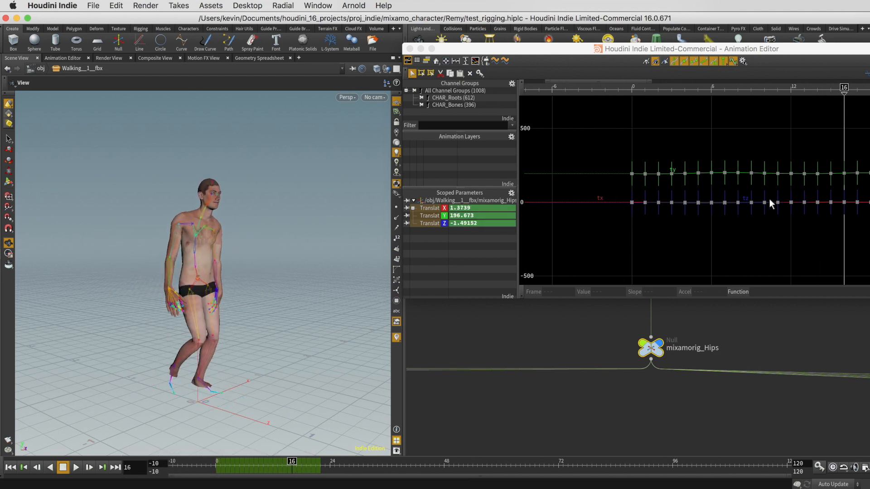
Select all keyframes on the hips' translation curves from frame 0 to 21 and copy them.
{"action": "left_click_drag", "start_coordinate": [760, 55], "coordinate": [469, 99]}
{"action": "middle_click_drag", "start_coordinate": [557, 270], "coordinate": [433, 290]}
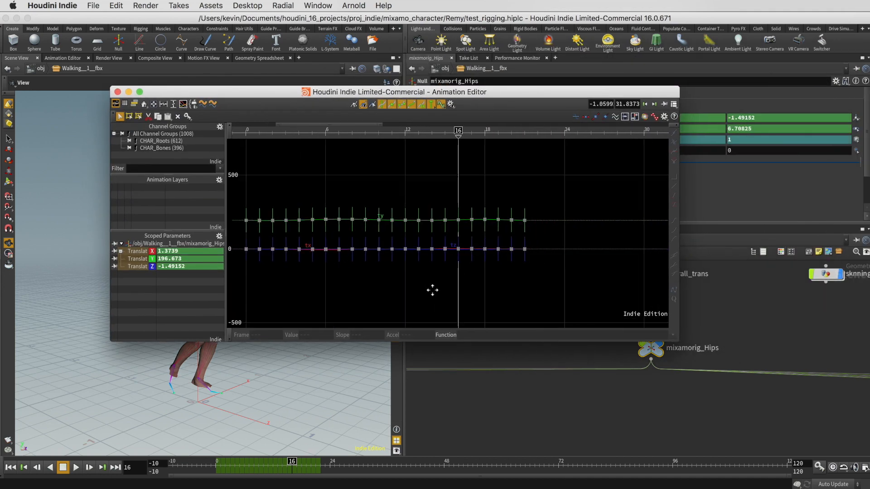
{"action": "middle_click_drag", "start_coordinate": [513, 234], "coordinate": [561, 230]}
{"action": "left_click_drag", "start_coordinate": [618, 179], "coordinate": [286, 299]}
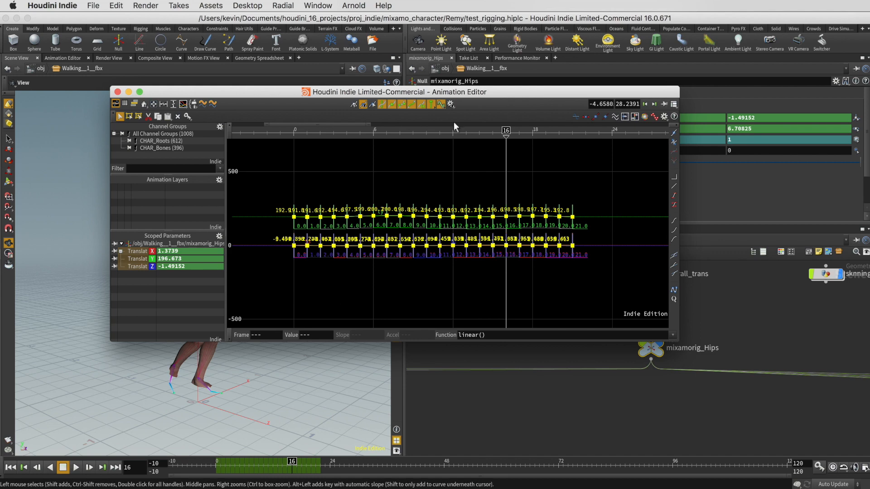
{"action": "left_click_drag", "start_coordinate": [461, 94], "coordinate": [463, 99]}
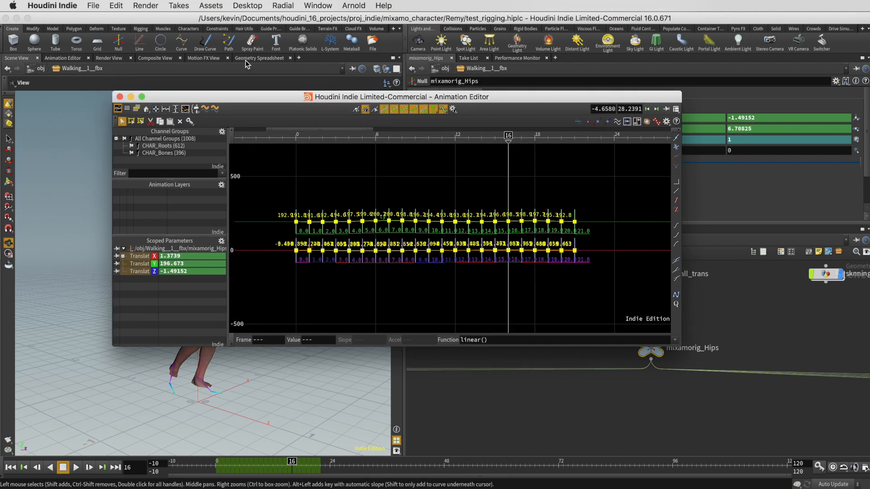
{"action": "left_click", "coordinate": [116, 5]}
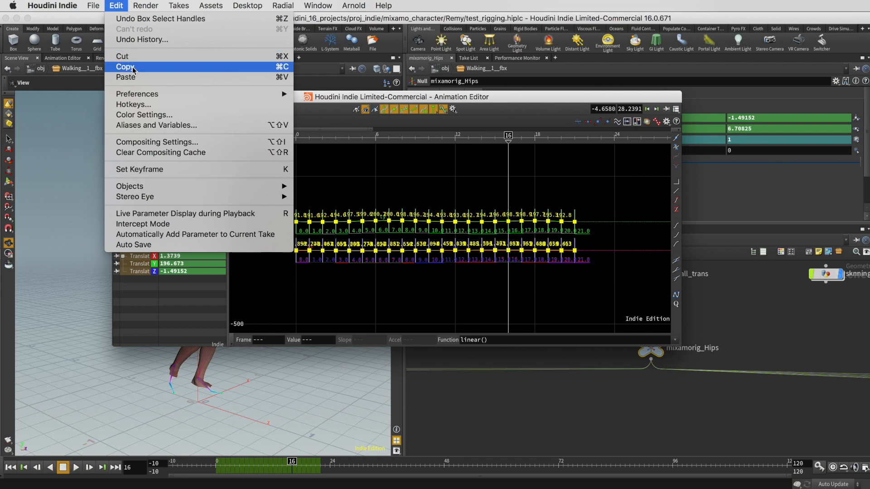
{"action": "left_click", "coordinate": [135, 68]}
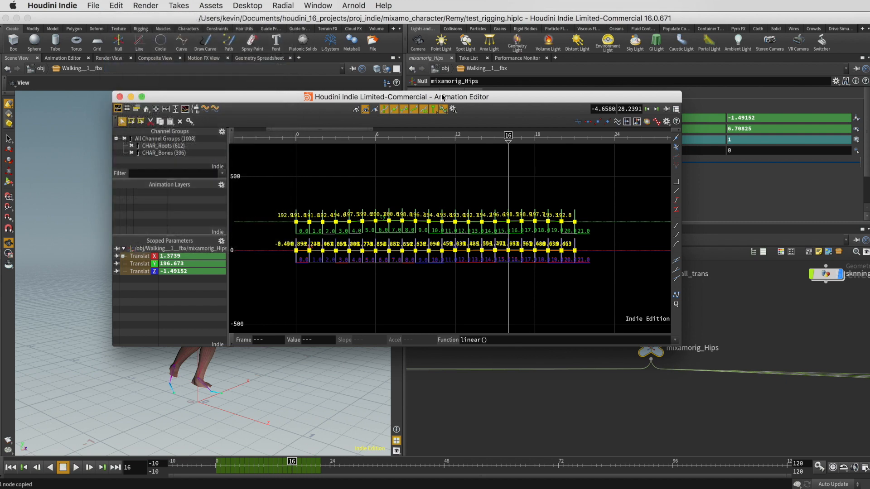
Paste the copied hip translation keyframes at frames 22 and 44.
{"action": "left_click_drag", "start_coordinate": [447, 97], "coordinate": [386, 98]}
{"action": "left_click_drag", "start_coordinate": [491, 135], "coordinate": [525, 137]}
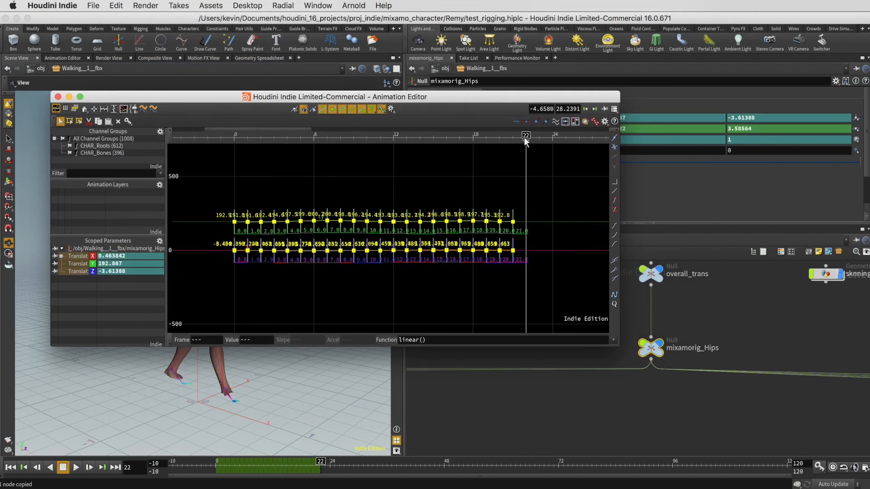
{"action": "mouse_move", "coordinate": [525, 144]}
{"action": "middle_mouse_down"}
{"action": "mouse_move", "coordinate": [442, 189]}
{"action": "mouse_move", "coordinate": [265, 192]}
{"action": "middle_mouse_up"}
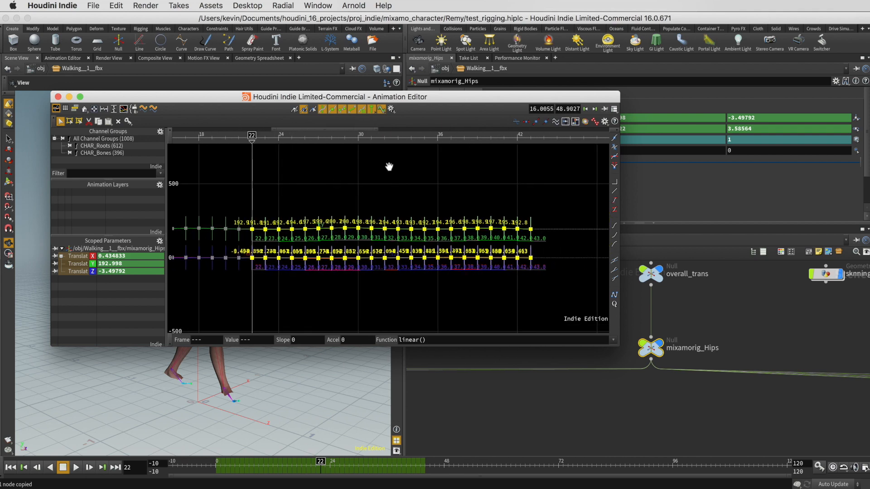
{"action": "left_click", "coordinate": [545, 137]}
{"action": "middle_click_drag", "start_coordinate": [554, 173], "coordinate": [235, 185]}
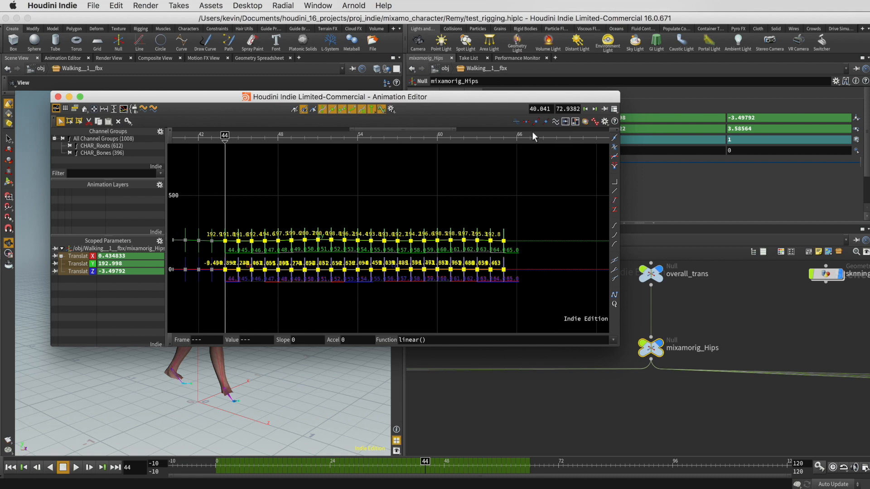
Repeat the hip translation cycle by pasting its keyframes at frames 66 and 88.
{"action": "left_click", "coordinate": [516, 137]}
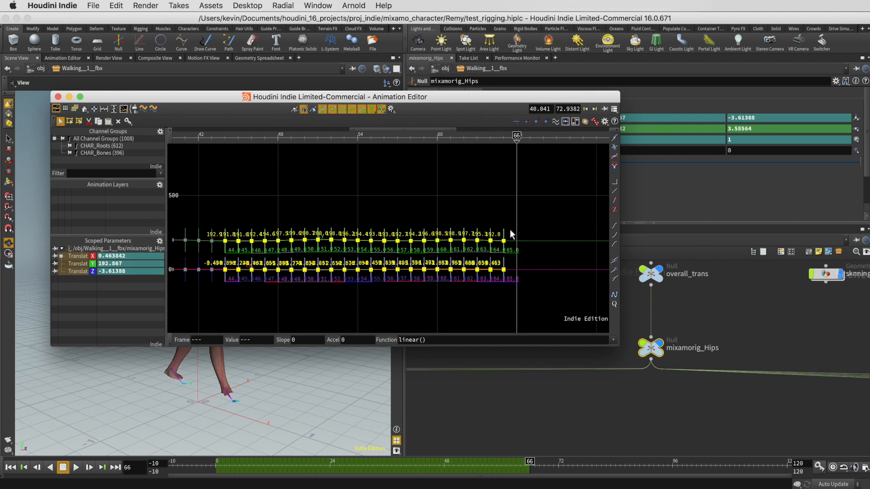
{"action": "key", "text": "super+v"}
{"action": "middle_click_drag", "start_coordinate": [526, 221], "coordinate": [267, 187]}
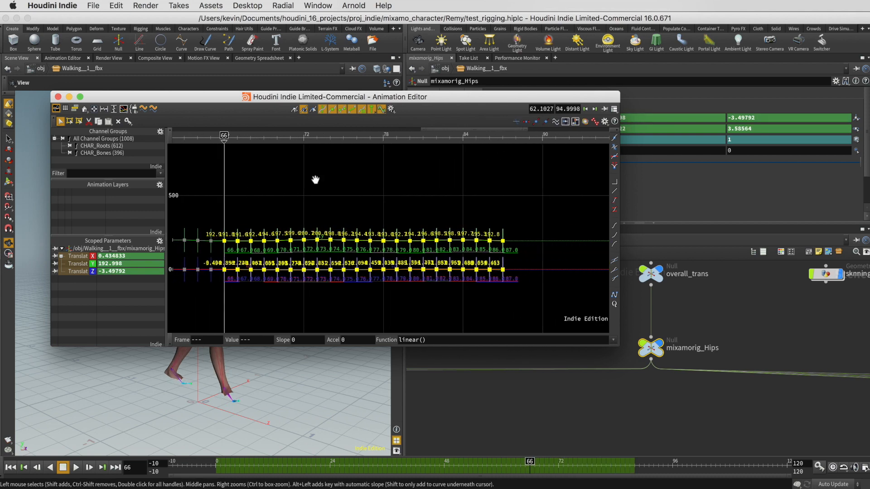
{"action": "left_click", "coordinate": [518, 136]}
{"action": "key", "text": "super+v"}
Paste the hip translation keyframes at frames 110 and 132 and close the Animation Editor.
{"action": "middle_click_drag", "start_coordinate": [537, 184], "coordinate": [263, 177]}
{"action": "left_click", "coordinate": [501, 136]}
{"action": "key", "text": "super+v"}
{"action": "middle_click_drag", "start_coordinate": [521, 181], "coordinate": [284, 180]}
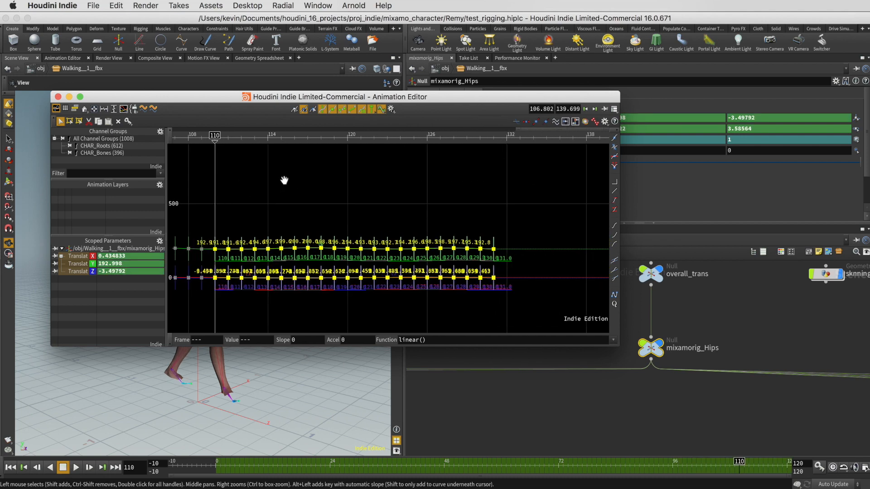
{"action": "left_click", "coordinate": [507, 136]}
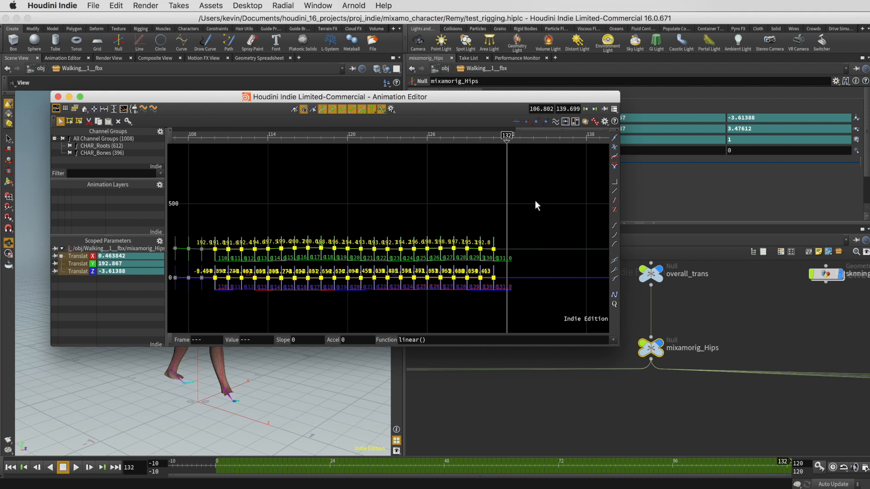
{"action": "key", "text": "super+v"}
{"action": "middle_click_drag", "start_coordinate": [543, 189], "coordinate": [258, 176]}
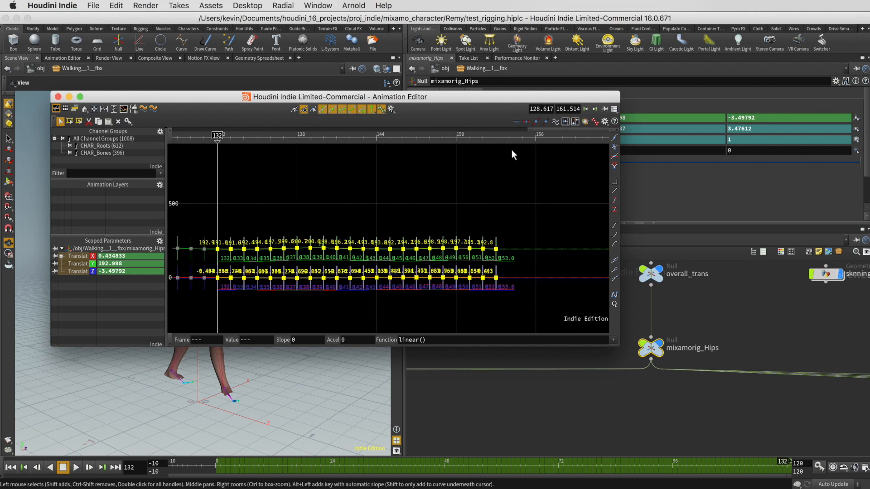
{"action": "left_click", "coordinate": [58, 96]}
With the timeline scrubbed to frame 85, render a flipbook of the skinned walk over $RFSTART to $RFEND and play it back.
{"action": "left_click_drag", "start_coordinate": [272, 467], "coordinate": [620, 462]}
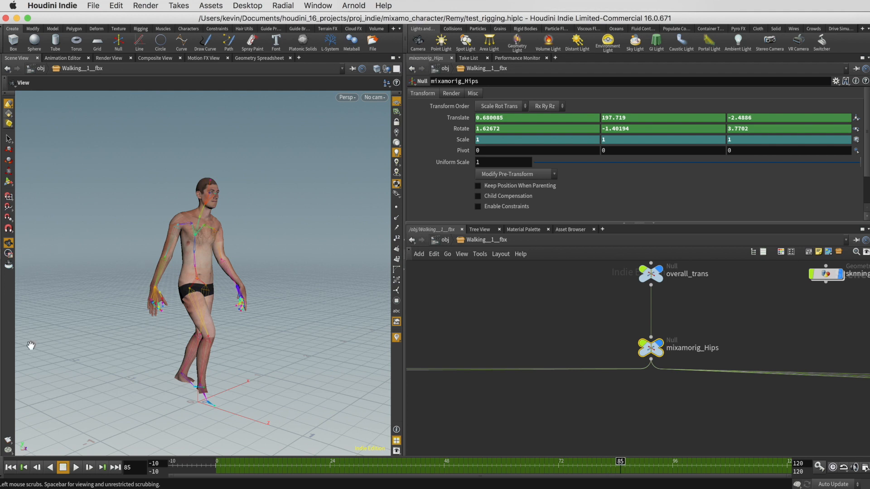
{"action": "left_click", "coordinate": [9, 441]}
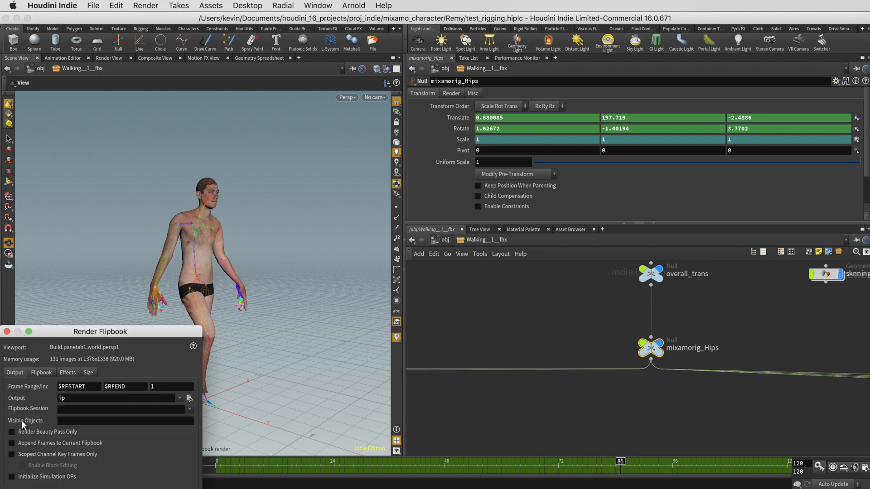
{"action": "left_click_drag", "start_coordinate": [82, 336], "coordinate": [292, 205]}
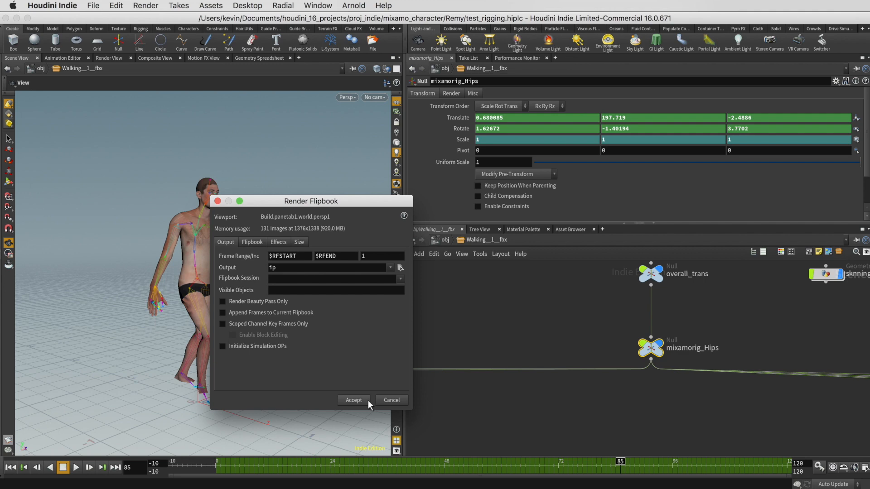
{"action": "left_click", "coordinate": [351, 400]}
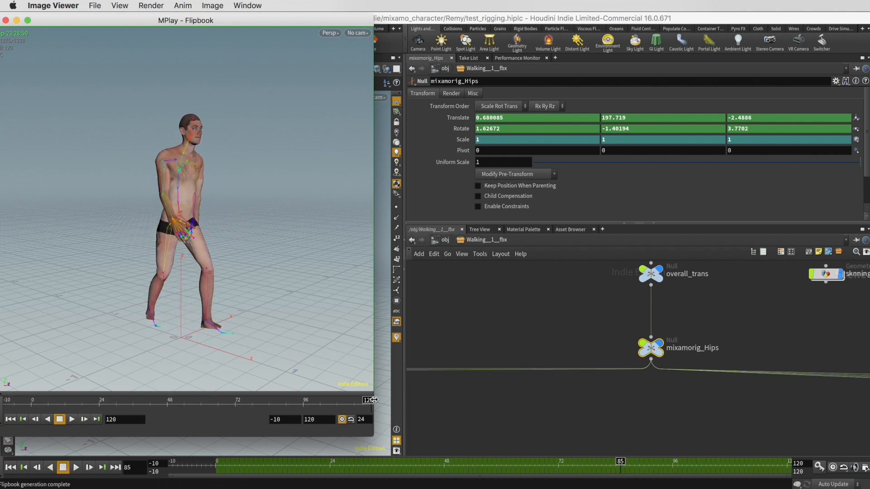
{"action": "left_click", "coordinate": [72, 419]}
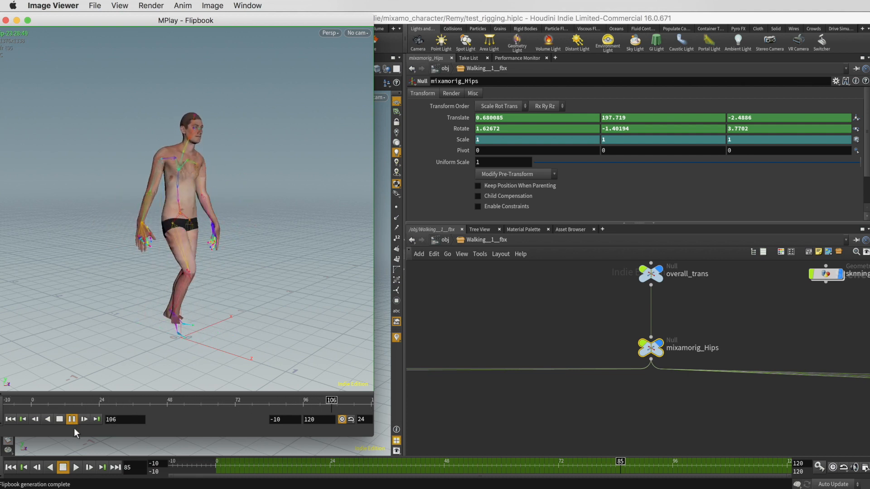
{"action": "left_click", "coordinate": [155, 51]}
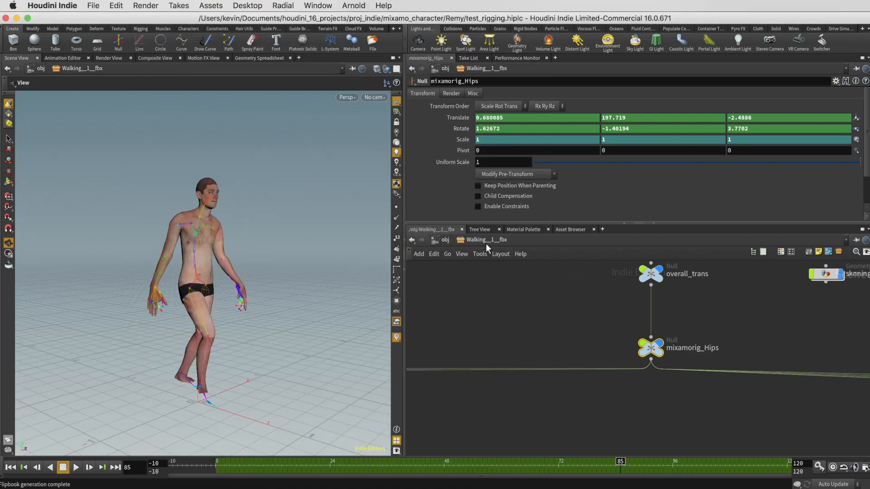
In sknning_remy, point the remy_skin_geo Object Merge to /obj/REMY/OUT and stash the input of capture_cache1 again.
{"action": "middle_click_drag", "start_coordinate": [766, 289], "coordinate": [648, 337]}
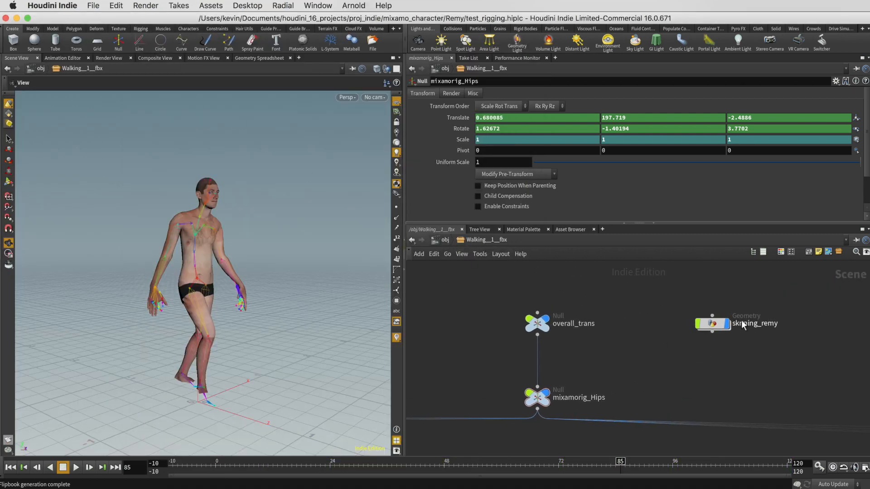
{"action": "double_click", "coordinate": [714, 327]}
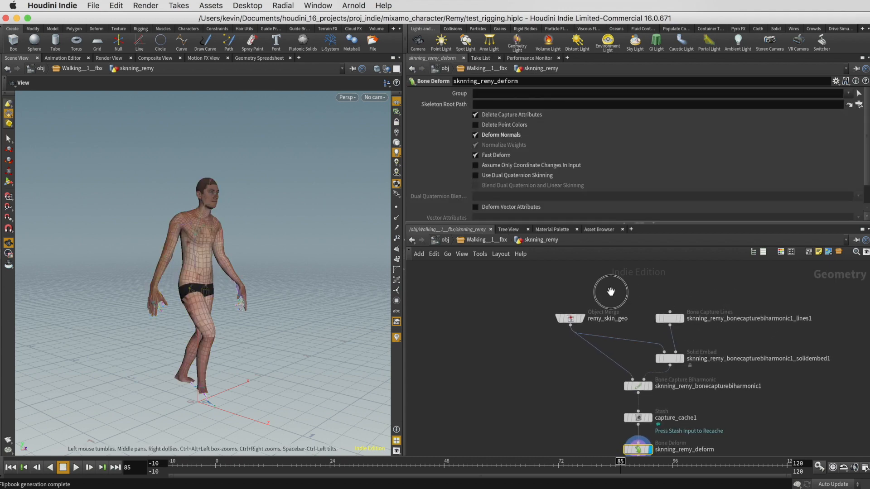
{"action": "left_click", "coordinate": [570, 318]}
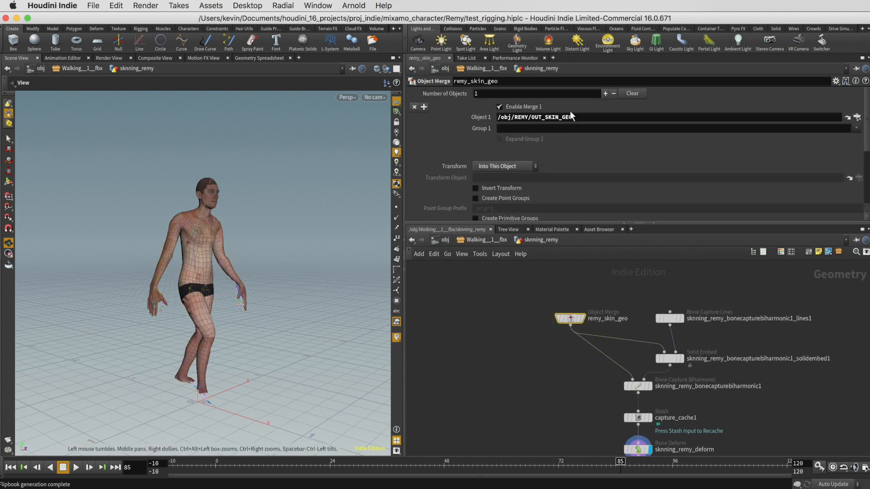
{"action": "left_click", "coordinate": [858, 118]}
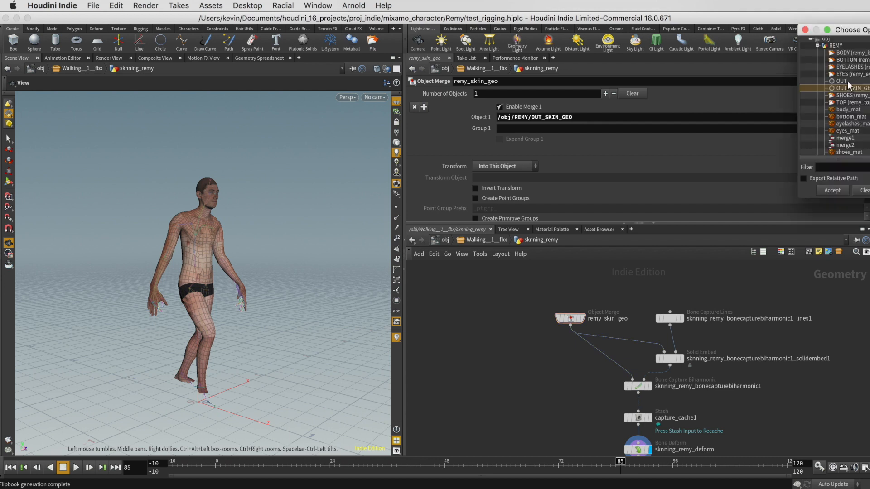
{"action": "left_click_drag", "start_coordinate": [846, 39], "coordinate": [627, 114]}
{"action": "left_click", "coordinate": [627, 156]}
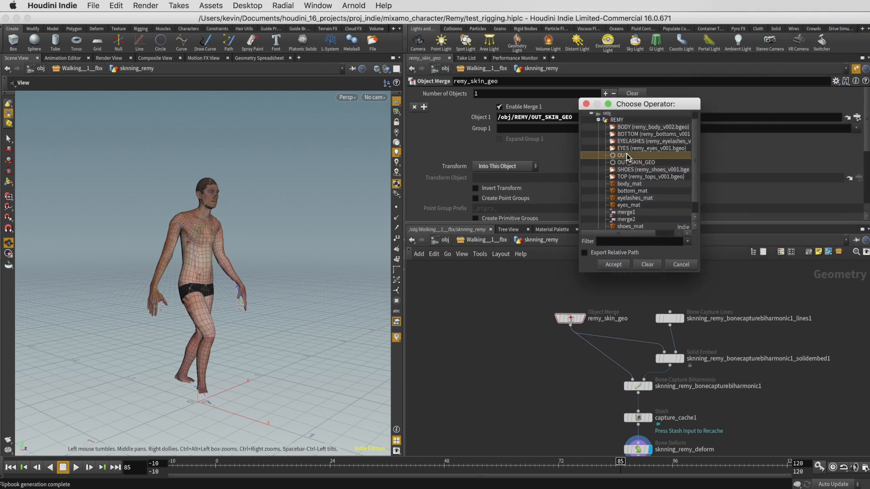
{"action": "left_click", "coordinate": [610, 265]}
{"action": "scroll", "coordinate": [585, 349], "scroll_direction": "down", "scroll_amount": 5}
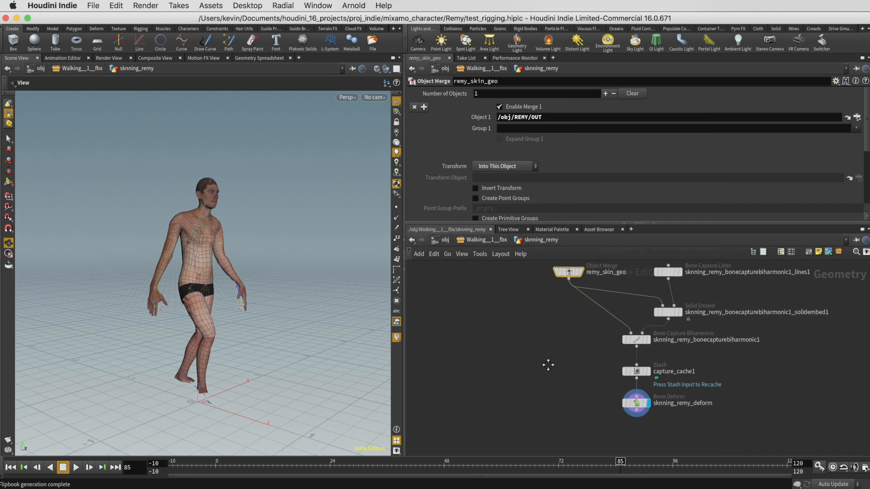
{"action": "left_click", "coordinate": [627, 329]}
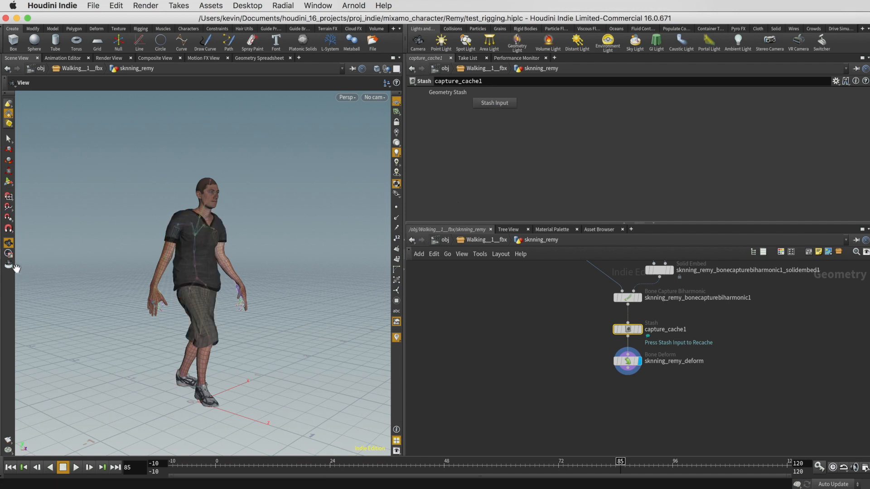
Render a new flipbook of the clothed Remy walking from frame -10 to 120 and play it back.
{"action": "left_click", "coordinate": [8, 439]}
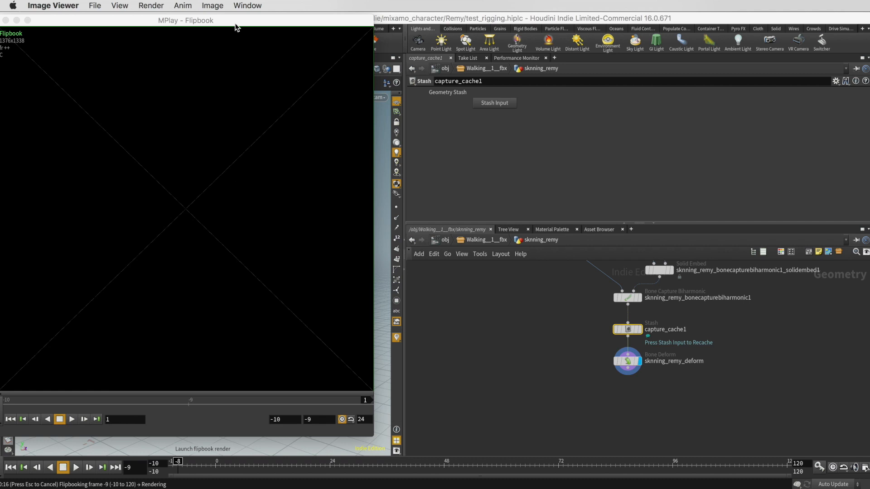
{"action": "left_click_drag", "start_coordinate": [235, 28], "coordinate": [332, 41]}
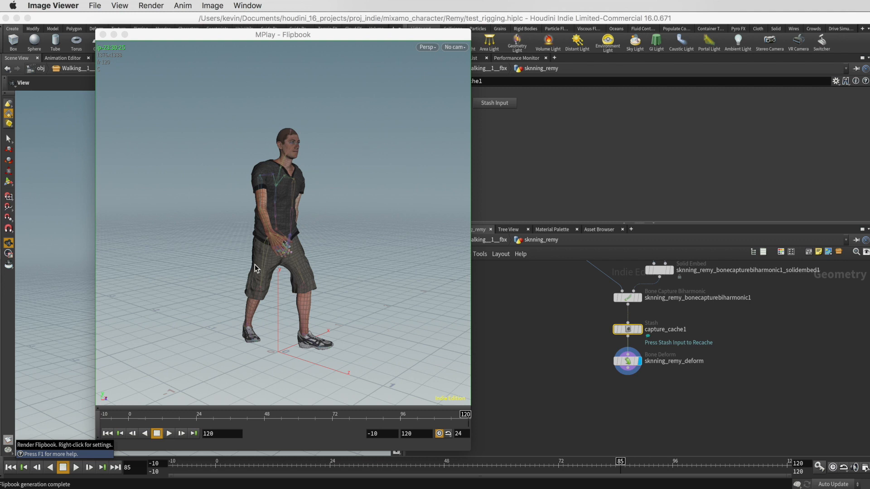
{"action": "left_click", "coordinate": [170, 434]}
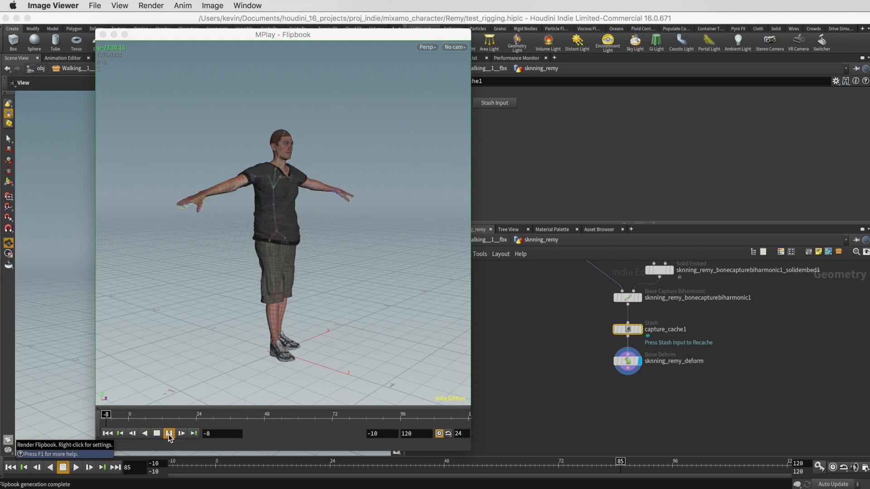